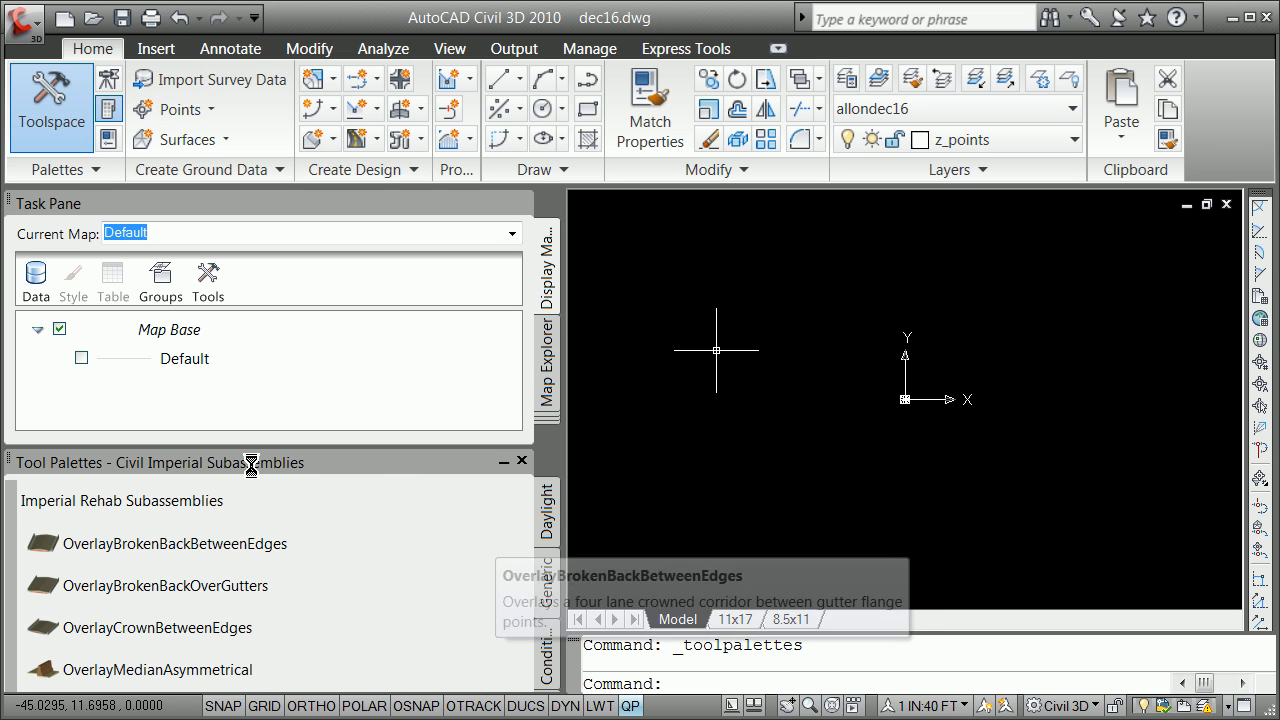
- Close the map task pane and display the Assemblies - Imperial tool palette
click(541, 645)
click(542, 570)
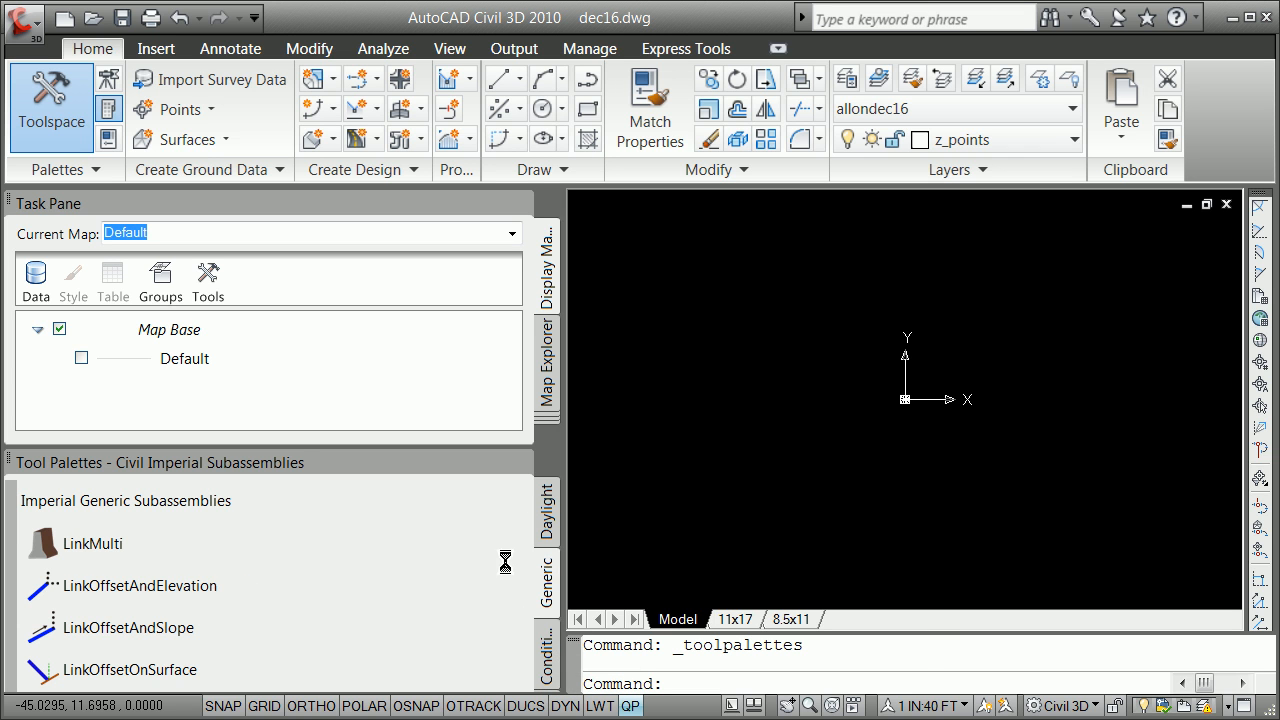
click(547, 512)
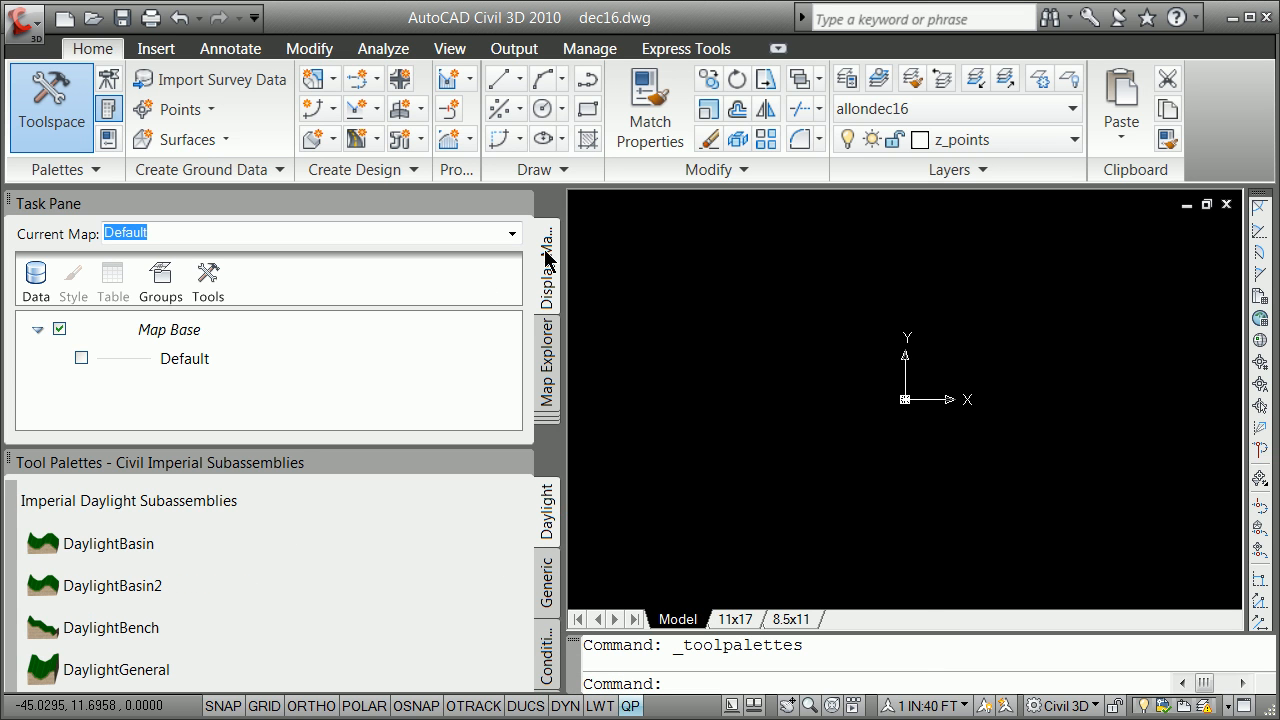
click(520, 203)
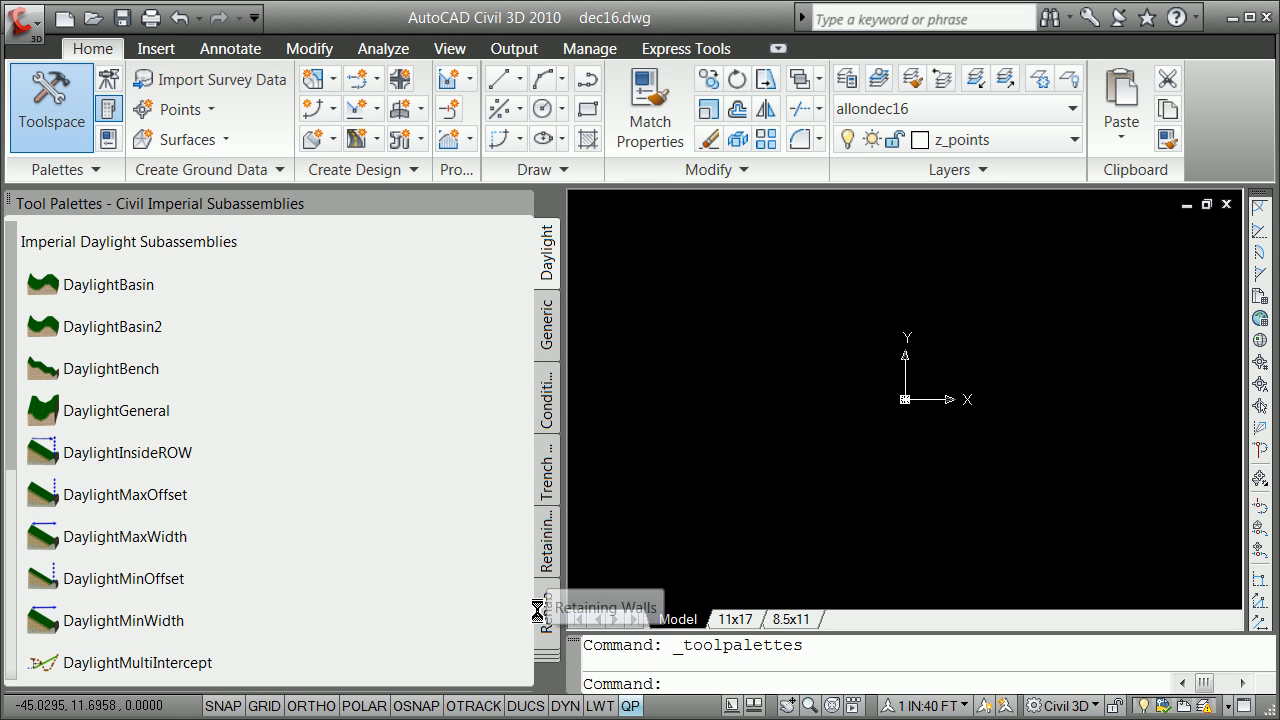
click(549, 652)
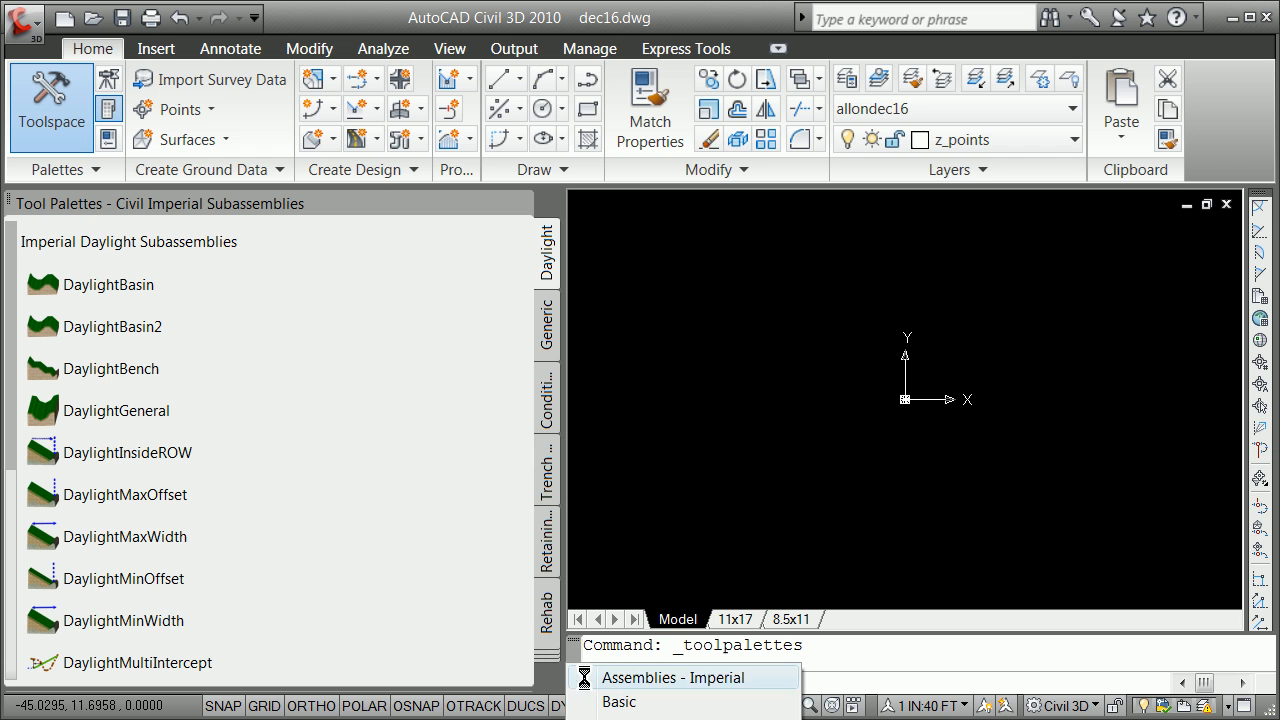
click(657, 678)
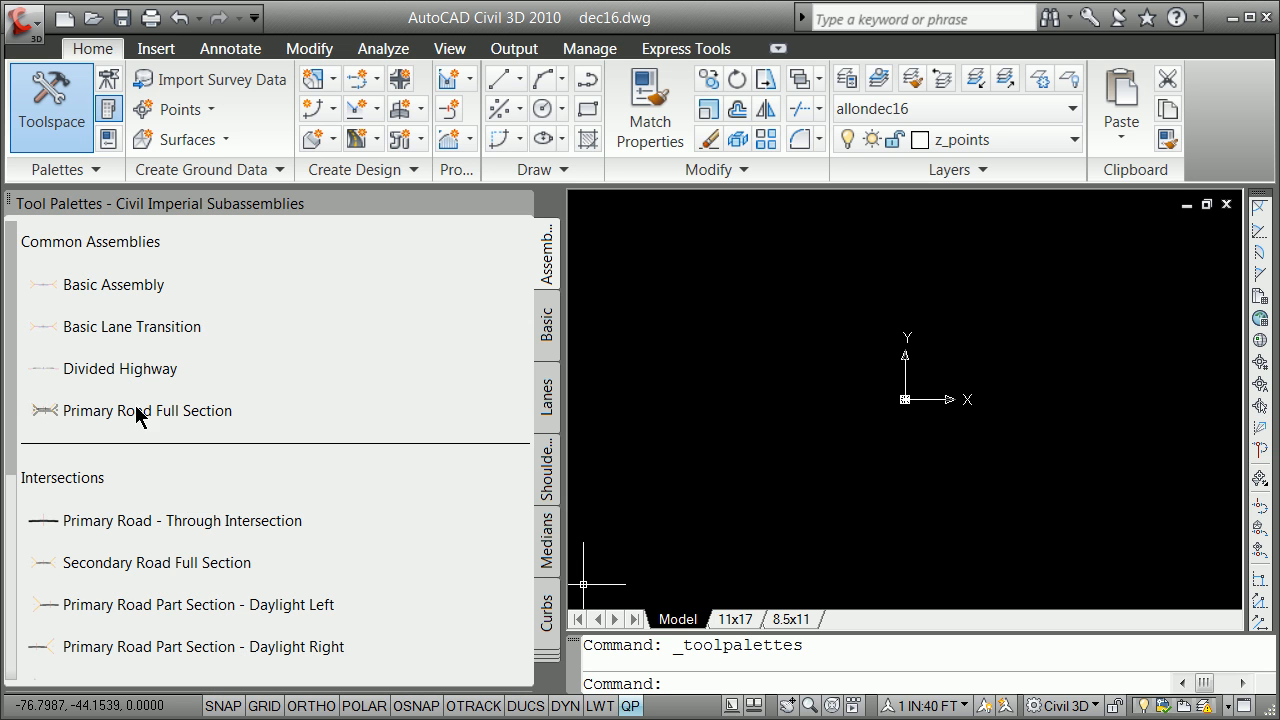
- Insert the Primary Road Full Section assembly at 0,0 and close the properties palette
drag(200, 443, 180, 471)
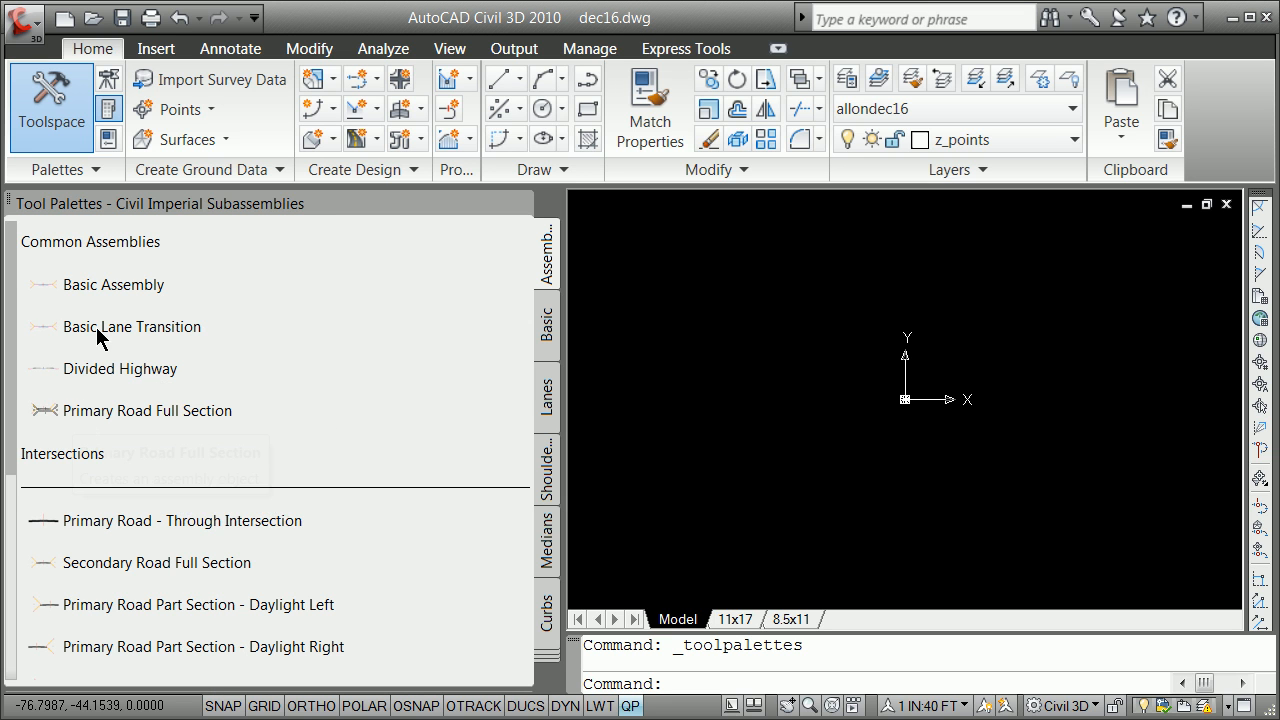
click(133, 411)
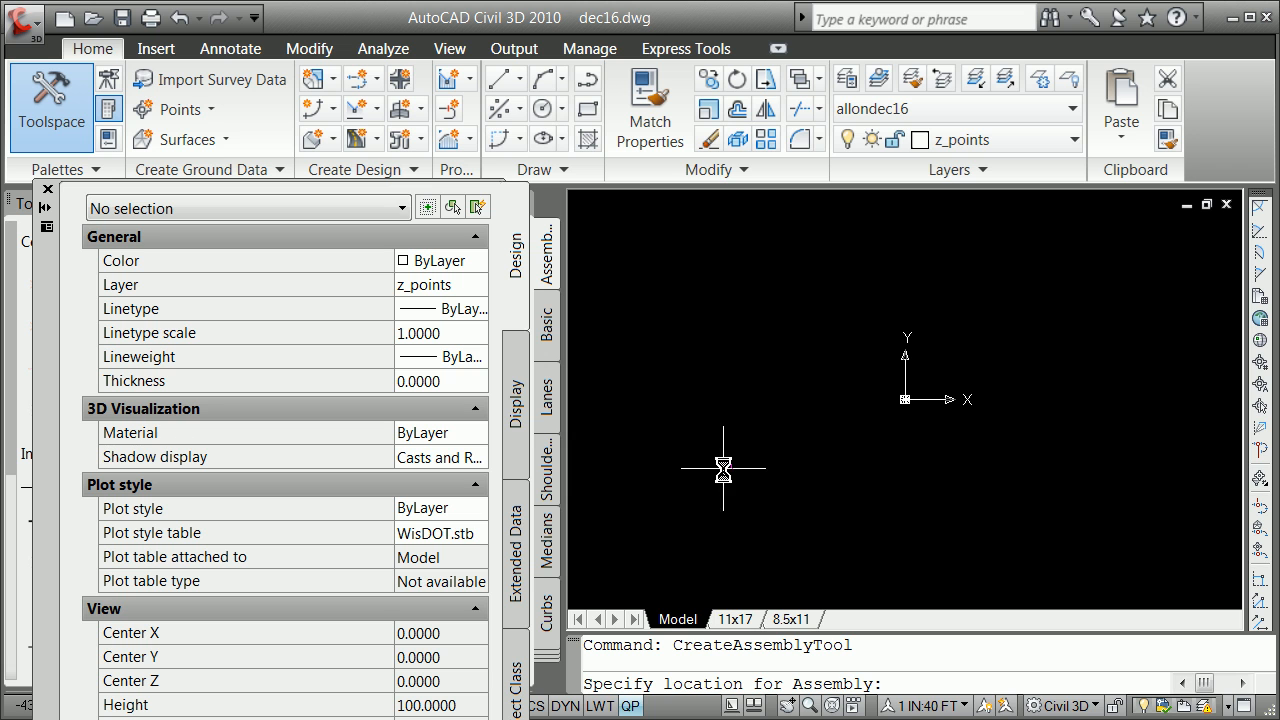
text(0)
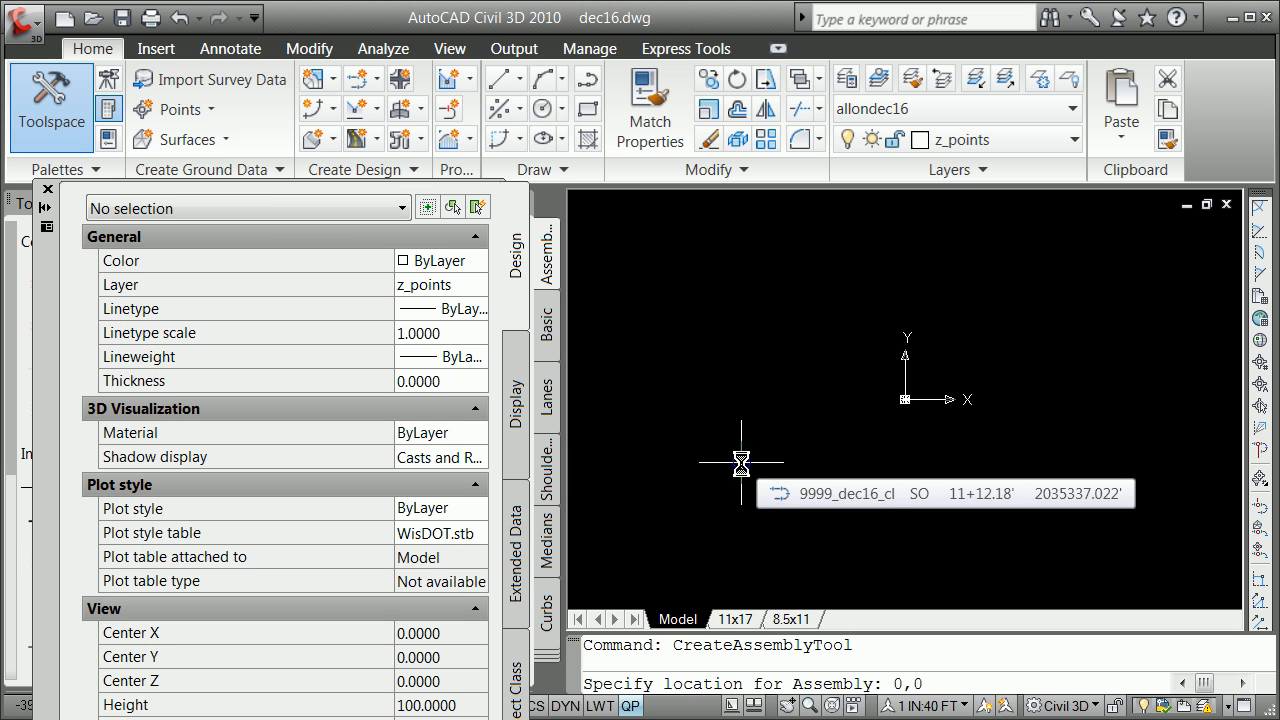
key(Return)
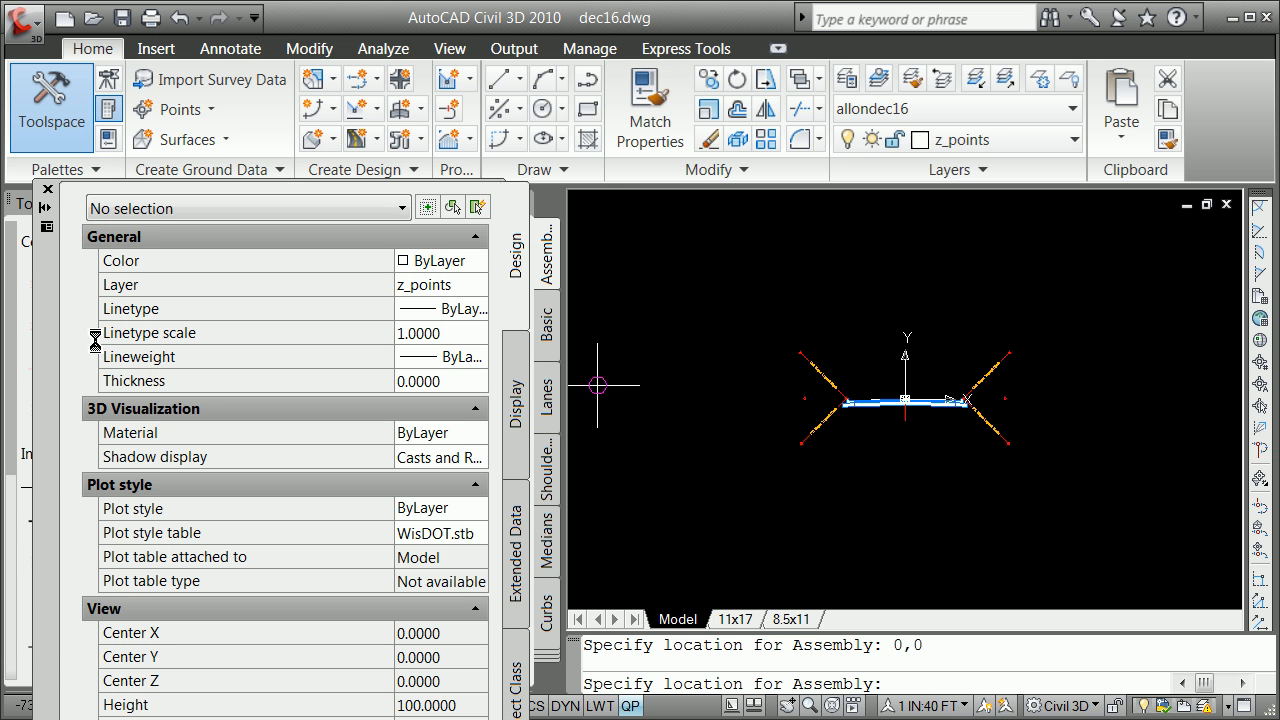
click(47, 192)
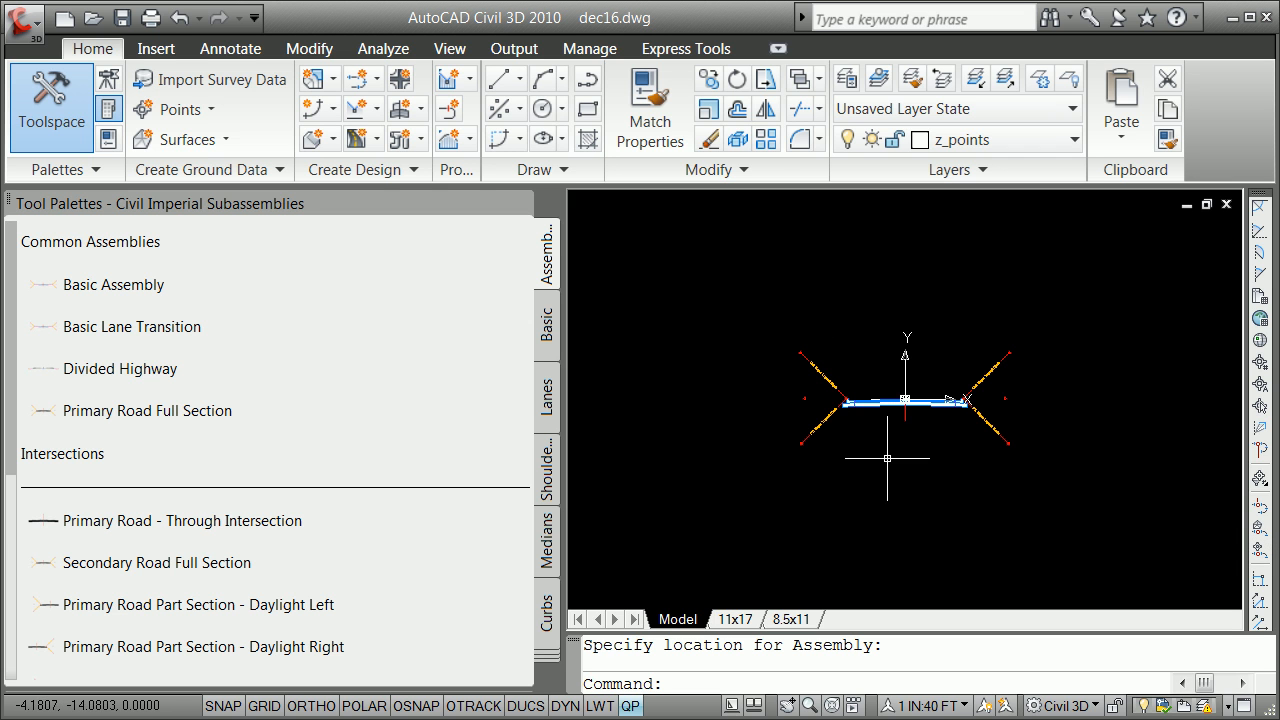
- Save the current display as a named view "assembly" without a layer snapshot, and restore the overall view
text(v)
key(Return)
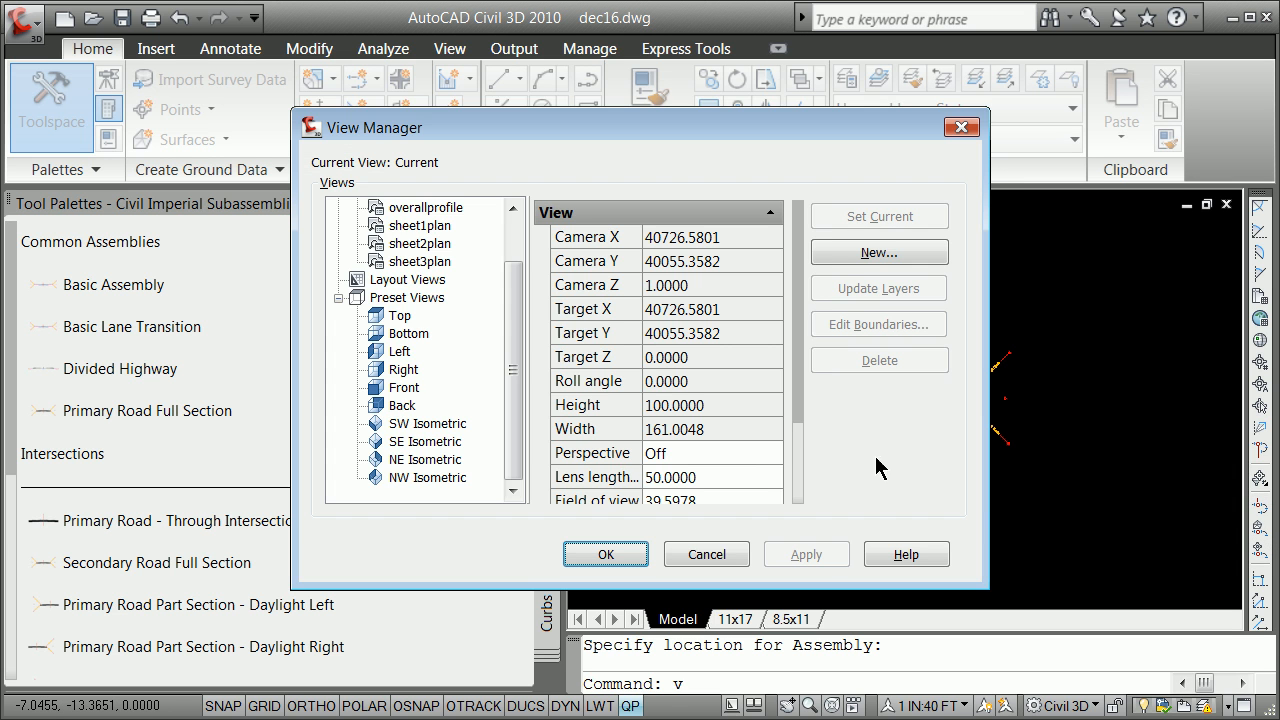
click(880, 253)
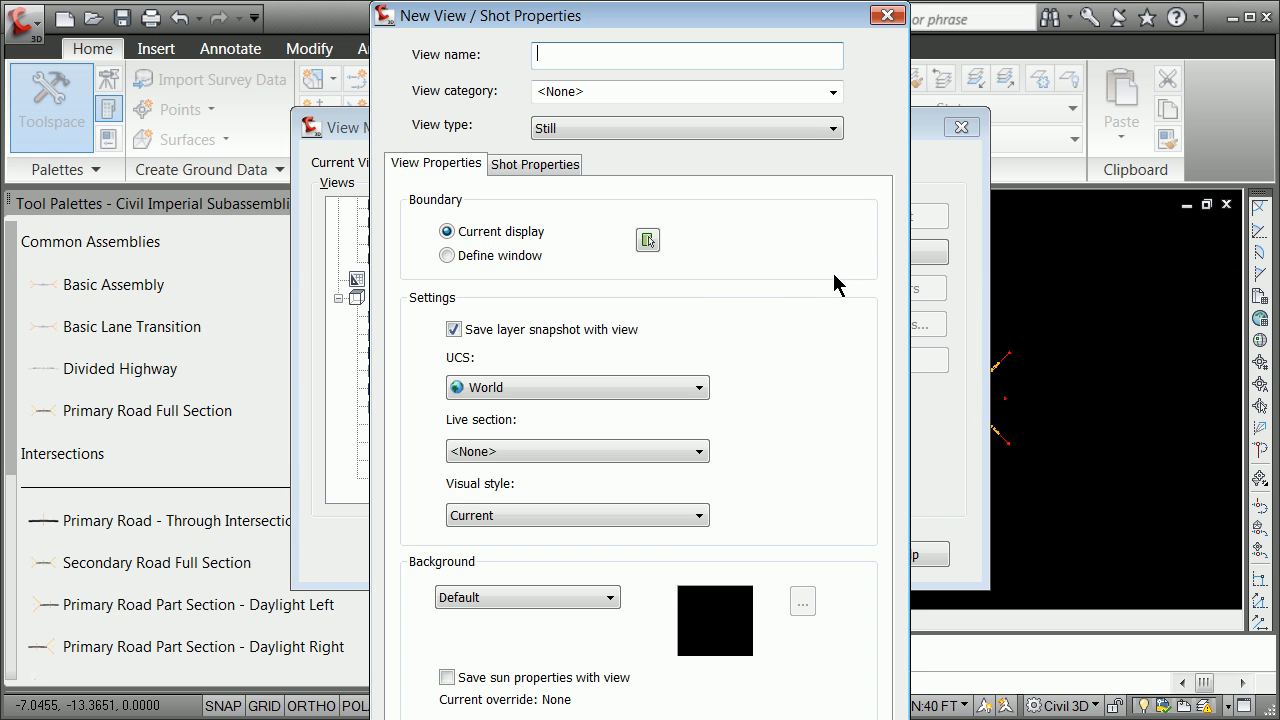
click(453, 330)
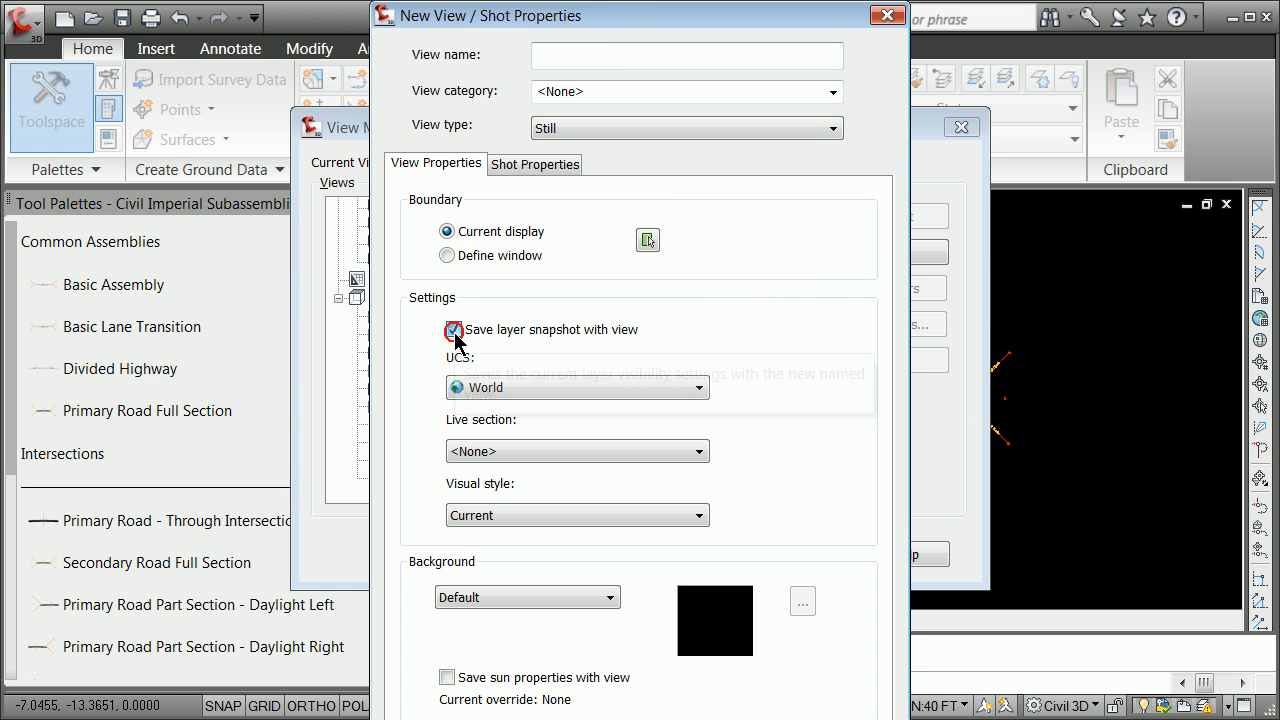
click(600, 55)
text(assembly)
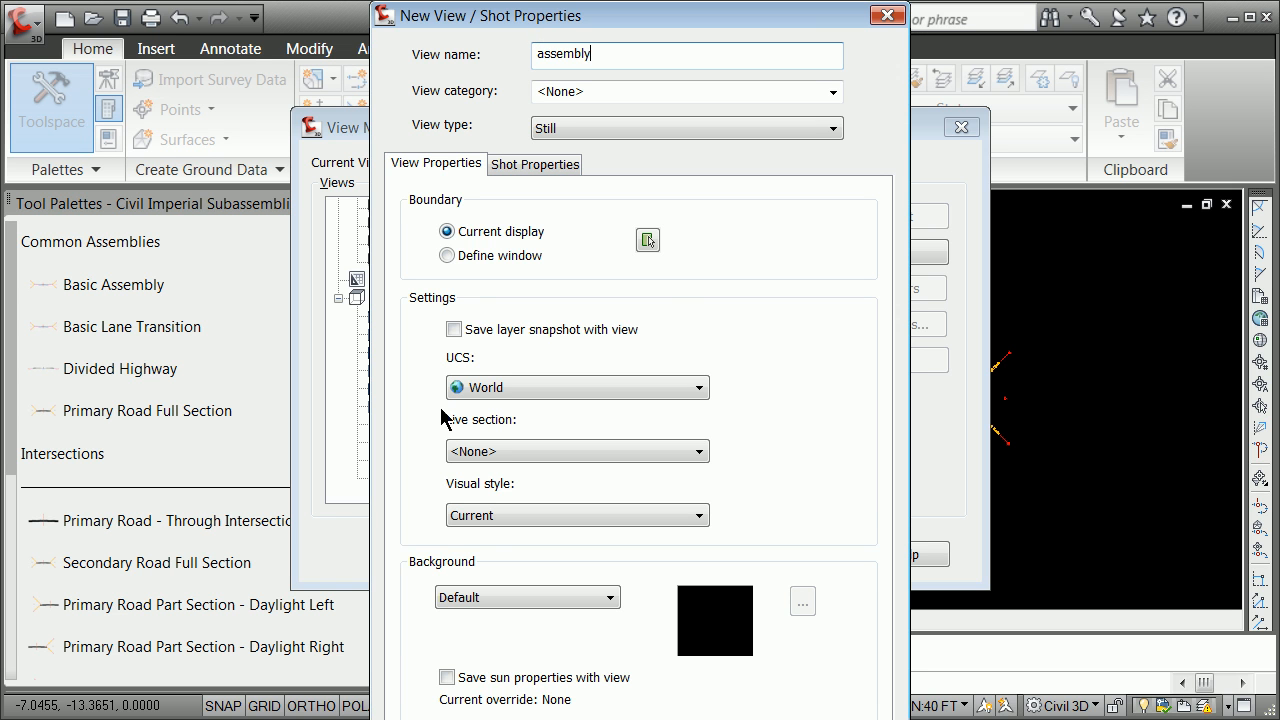
key(Return)
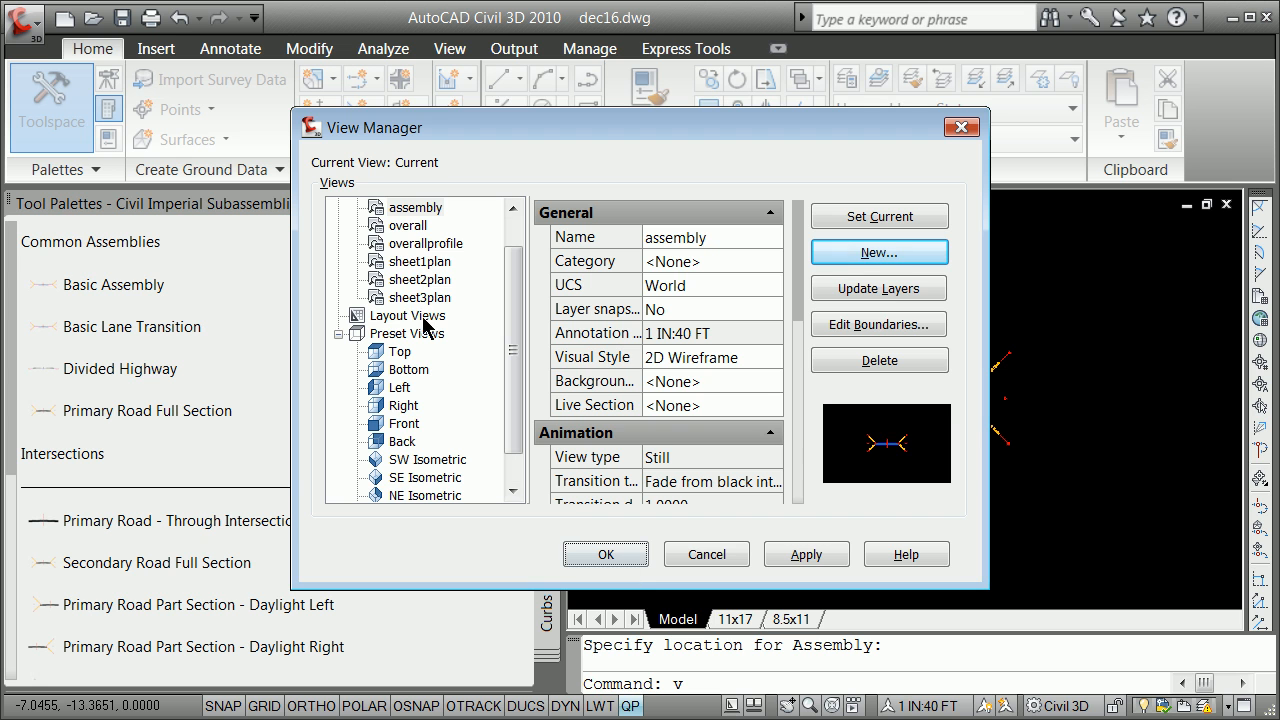
click(406, 226)
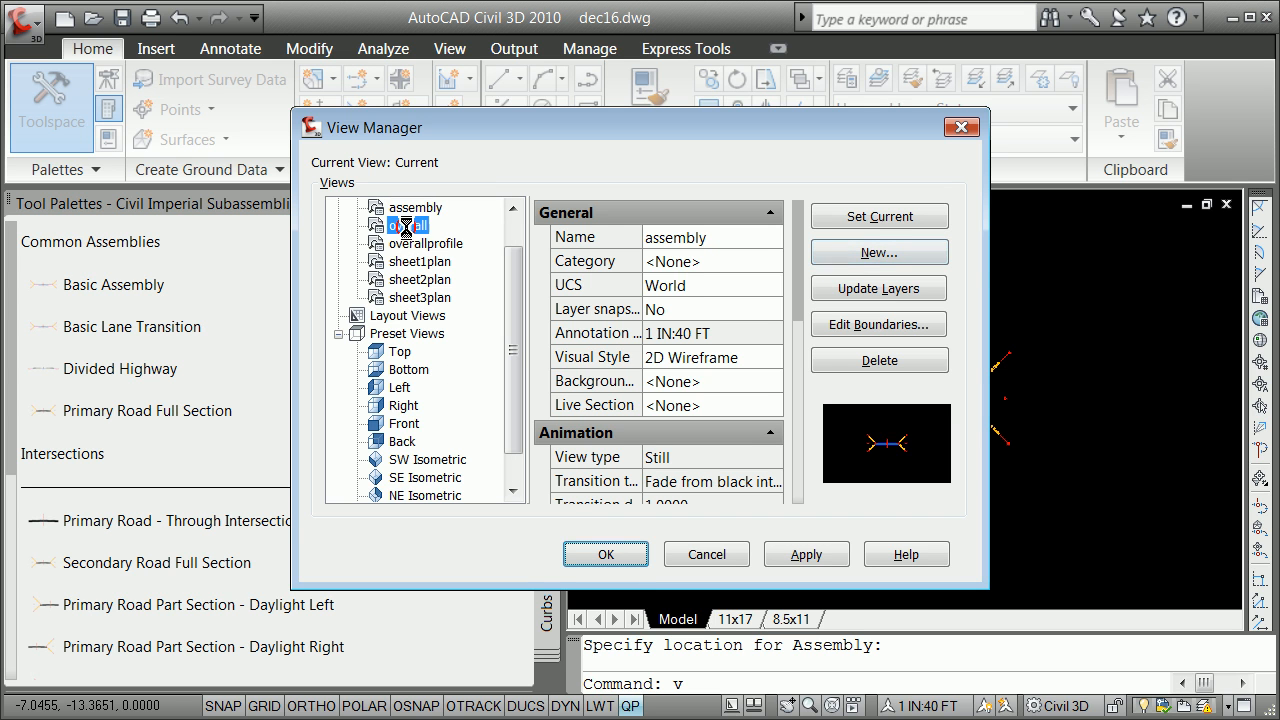
click(603, 554)
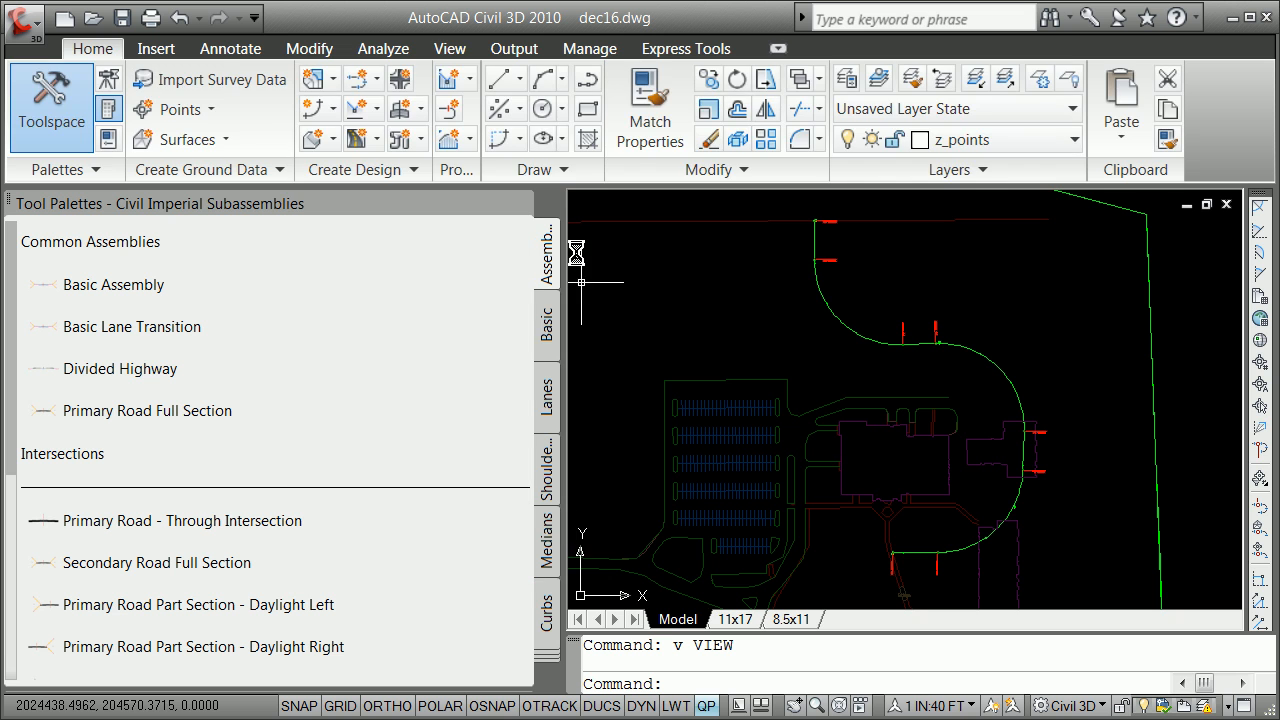
- Check the saved views by restoring overall, assembly and overallprofile in turn, ending on overall
click(449, 49)
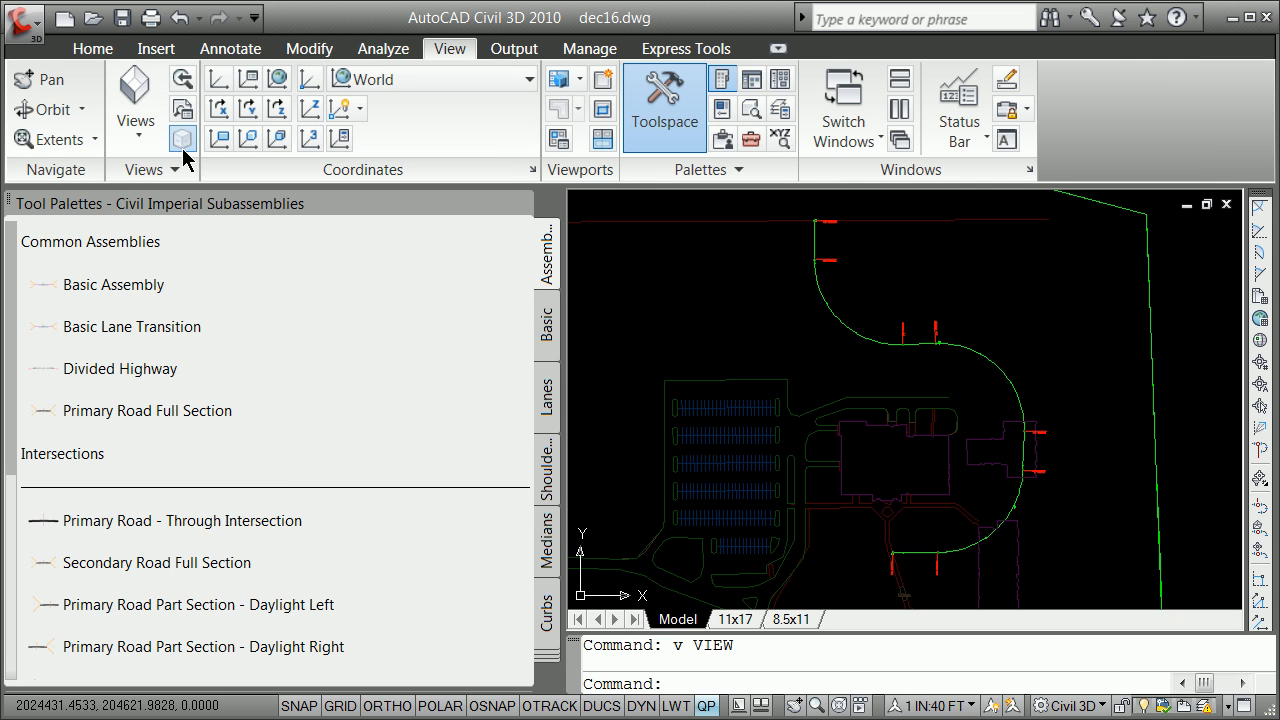
click(146, 132)
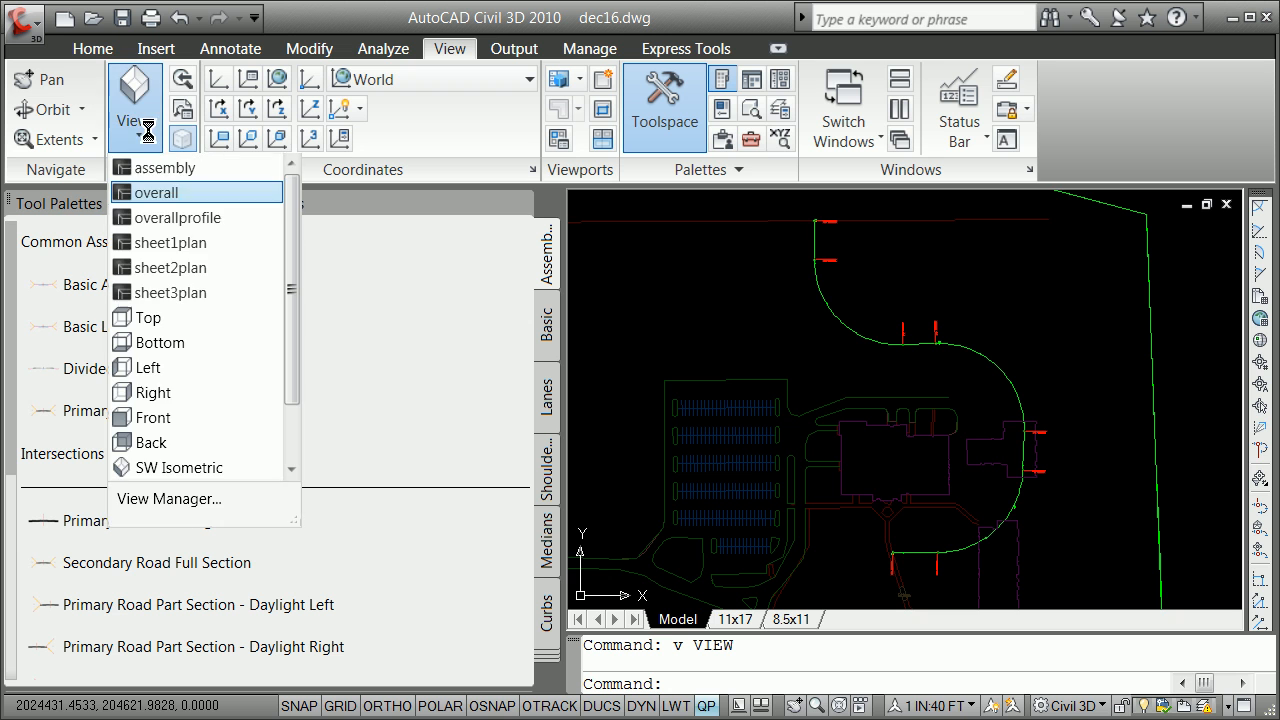
click(165, 192)
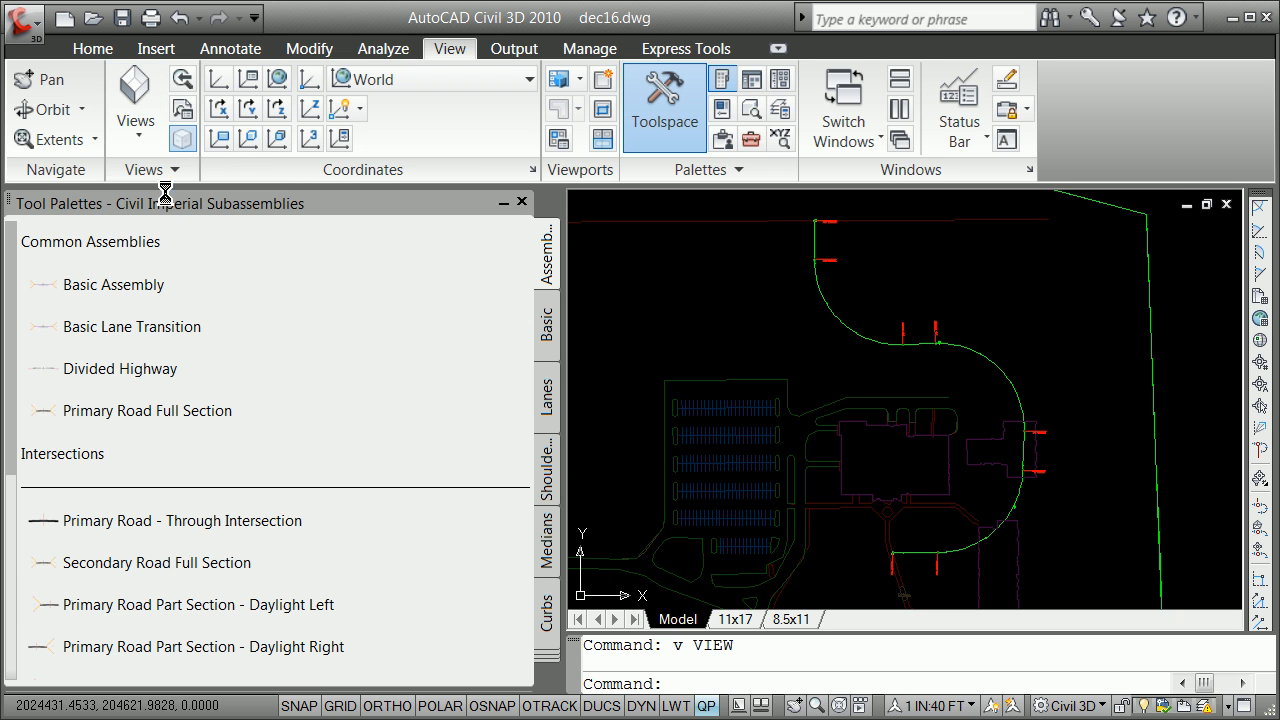
click(143, 129)
click(165, 168)
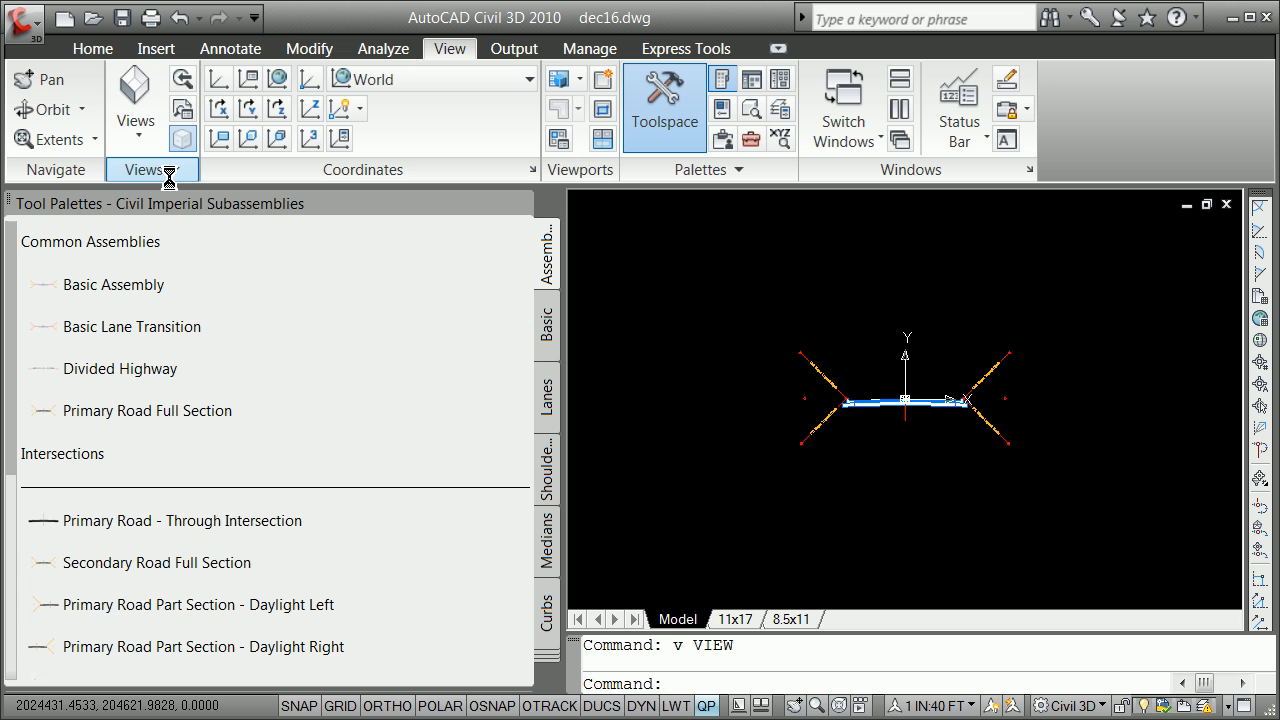
click(139, 112)
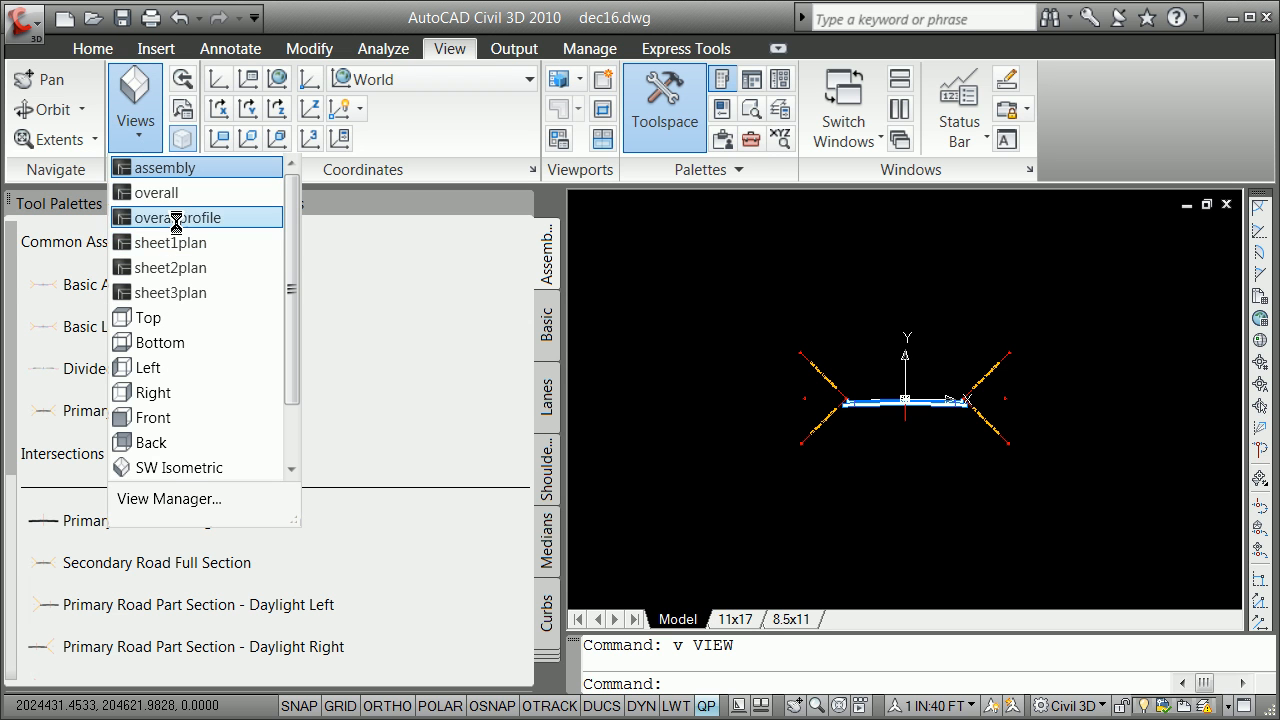
click(176, 216)
click(137, 112)
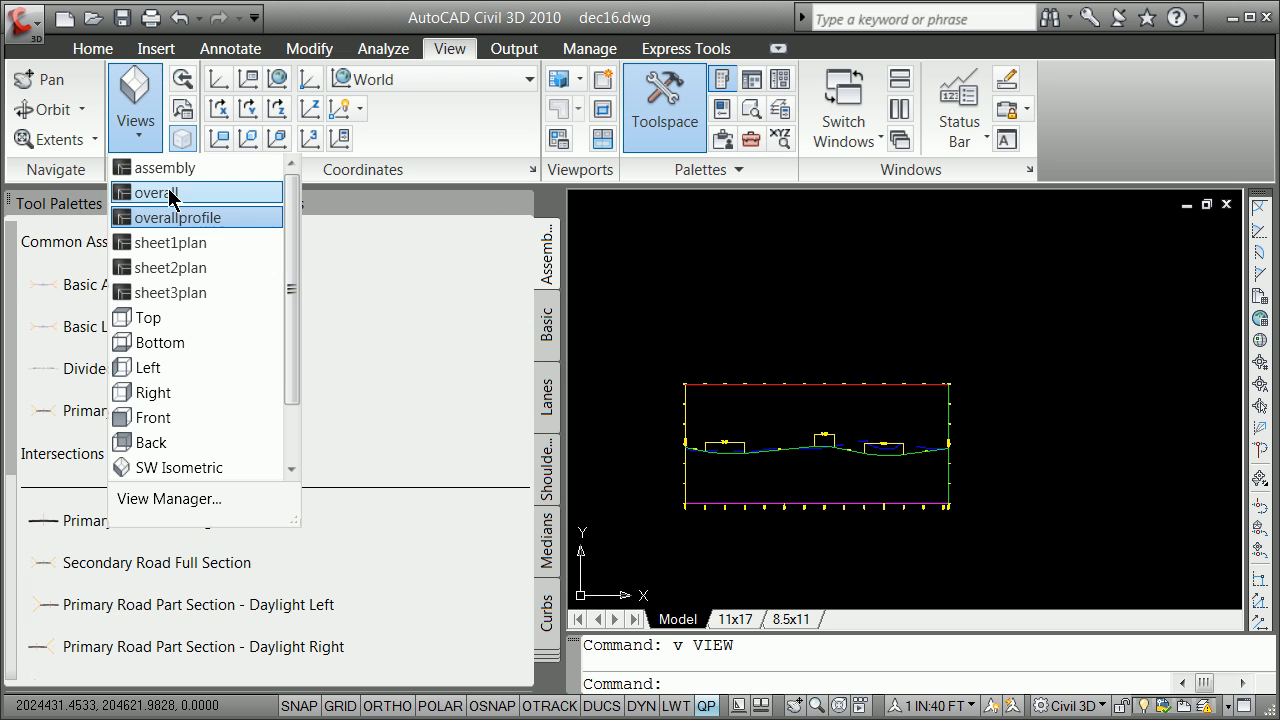
click(156, 192)
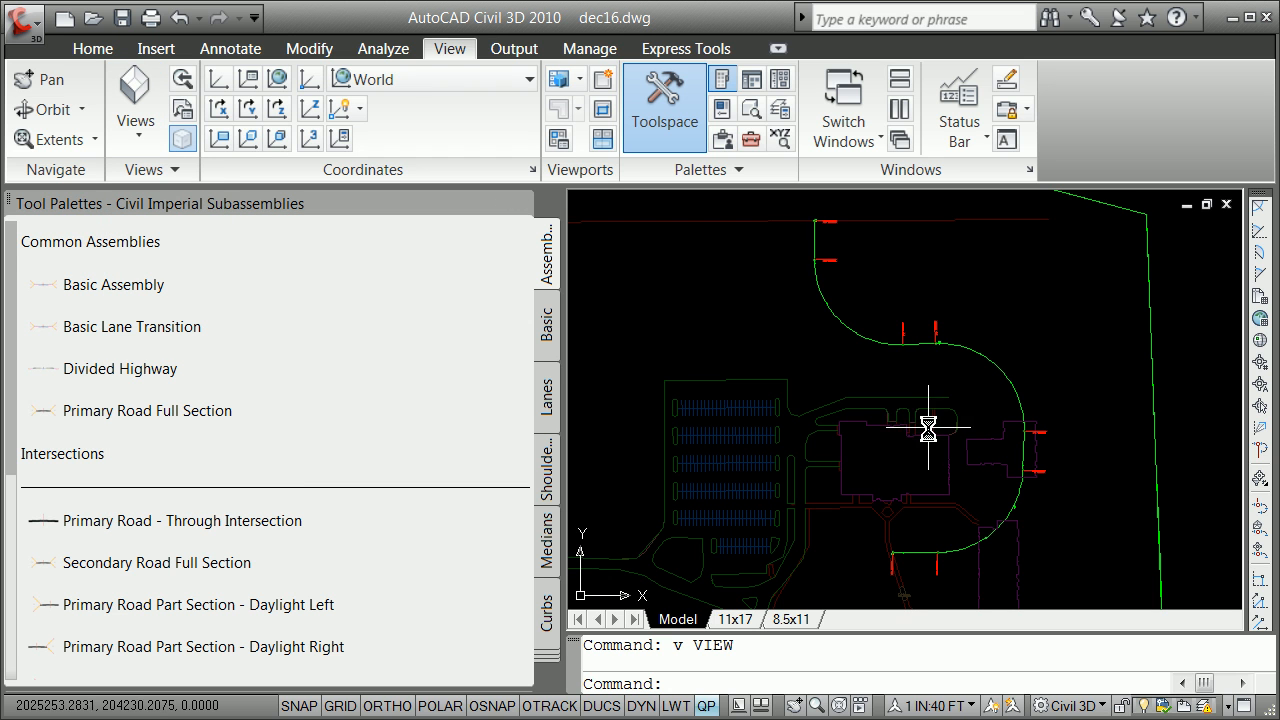
key(Escape)
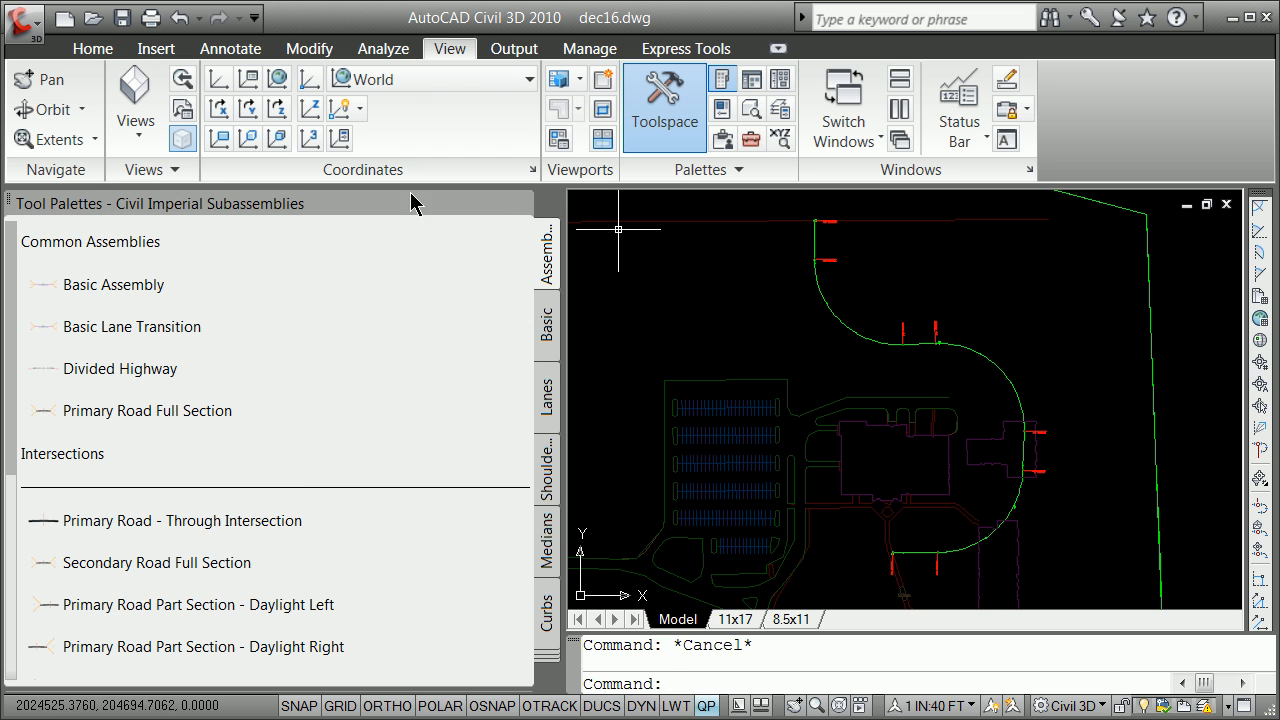
- Start creating a simple corridor named 9999_dec16
click(68, 50)
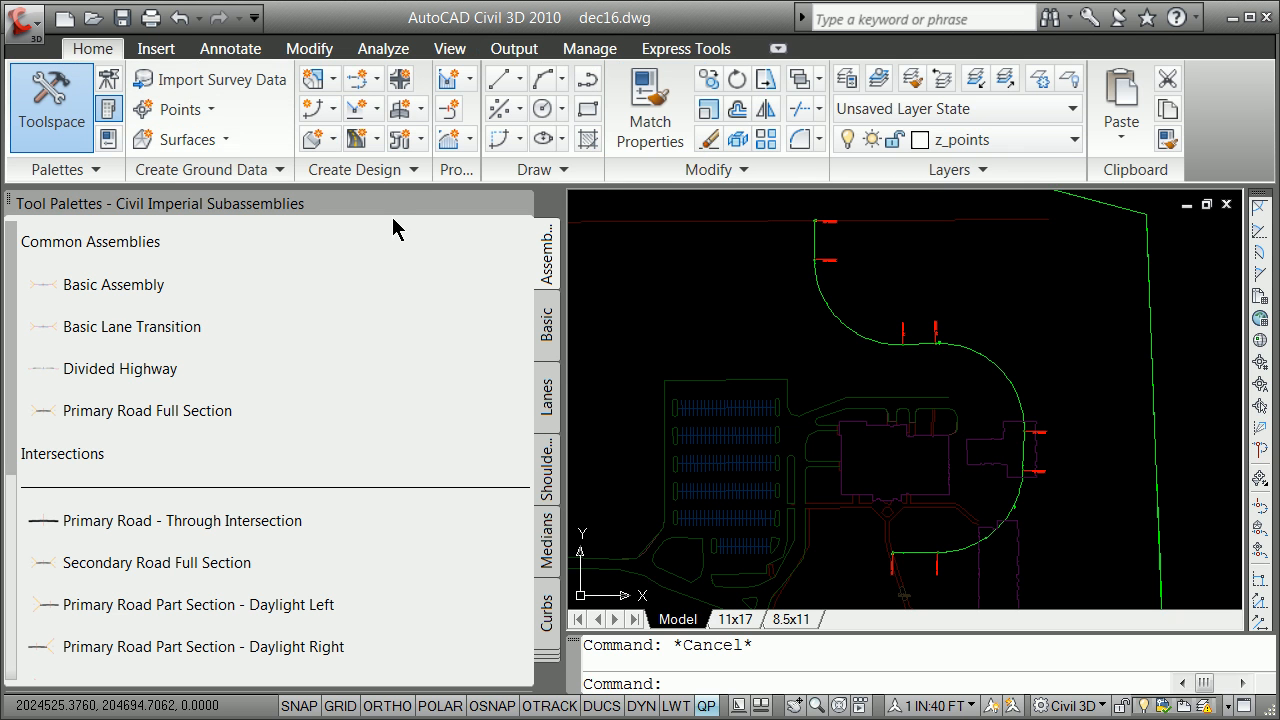
click(376, 142)
click(420, 228)
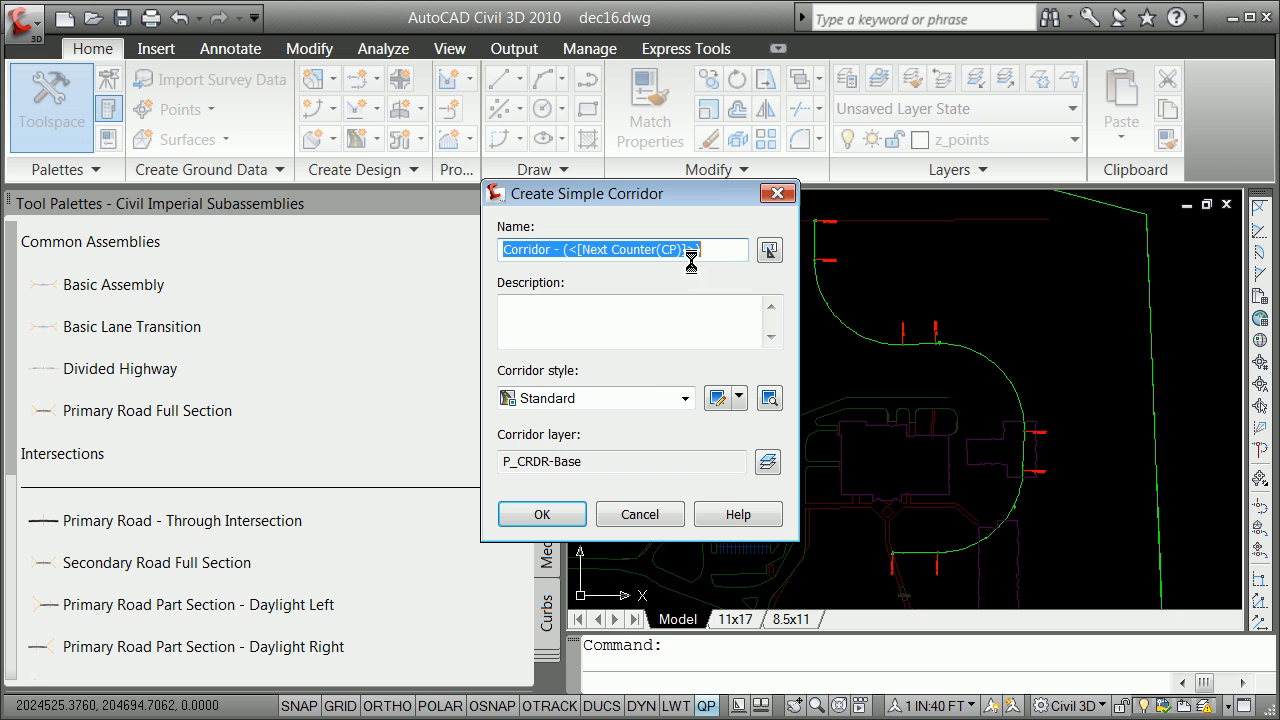
text(9999_dec16)
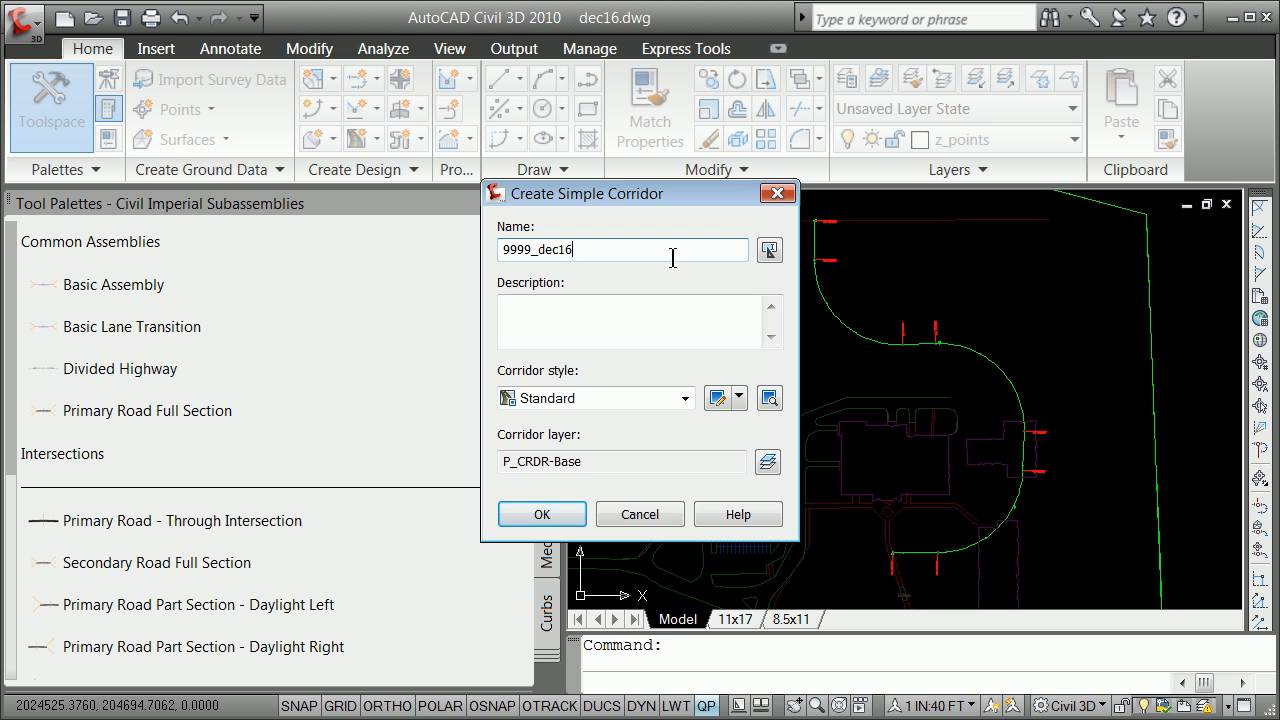
click(542, 514)
- Build the corridor from alignment 9999_dec16_cl, profile 9999_dec16_cl_proposed and the Primary Road Full Section assembly
key(Return)
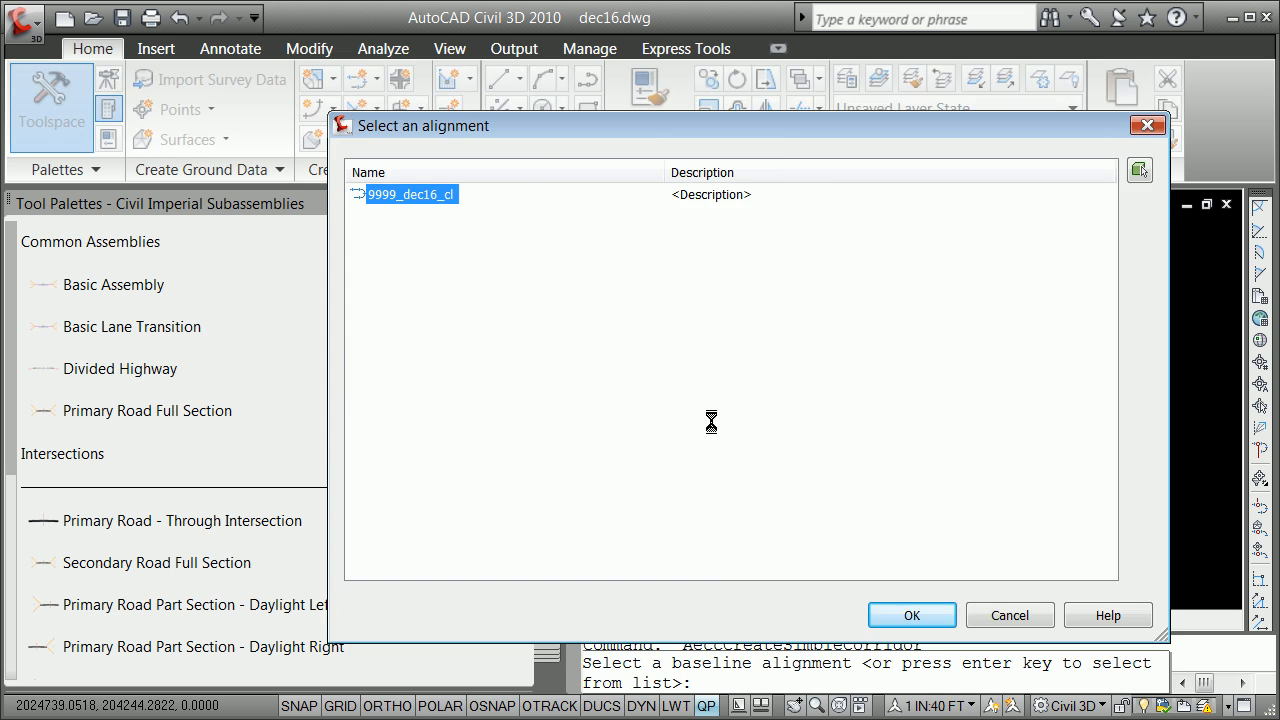
click(948, 615)
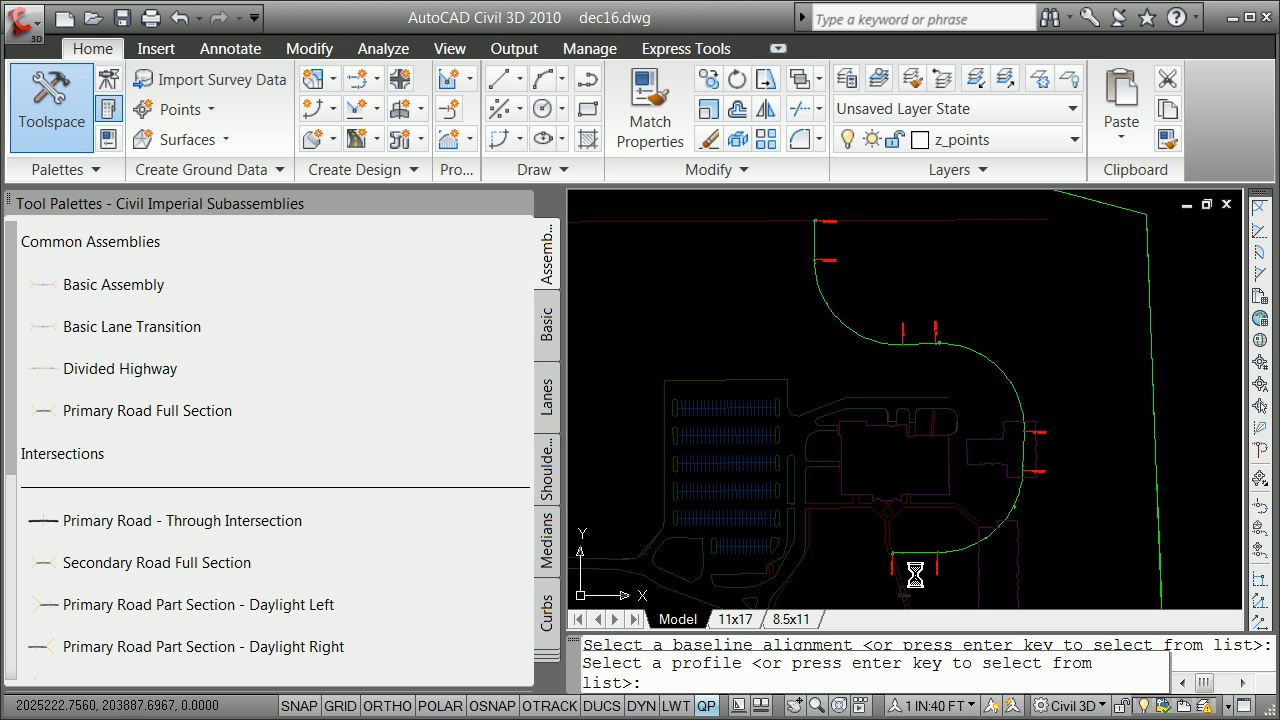
key(Return)
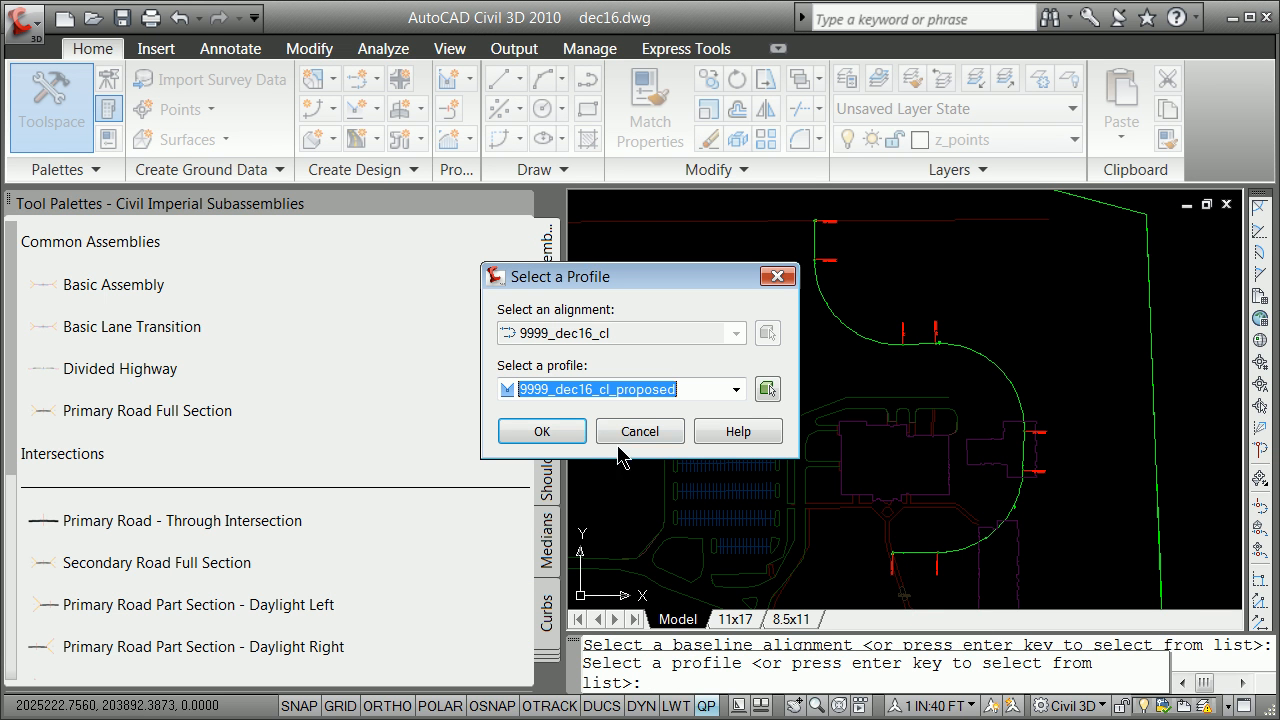
click(538, 430)
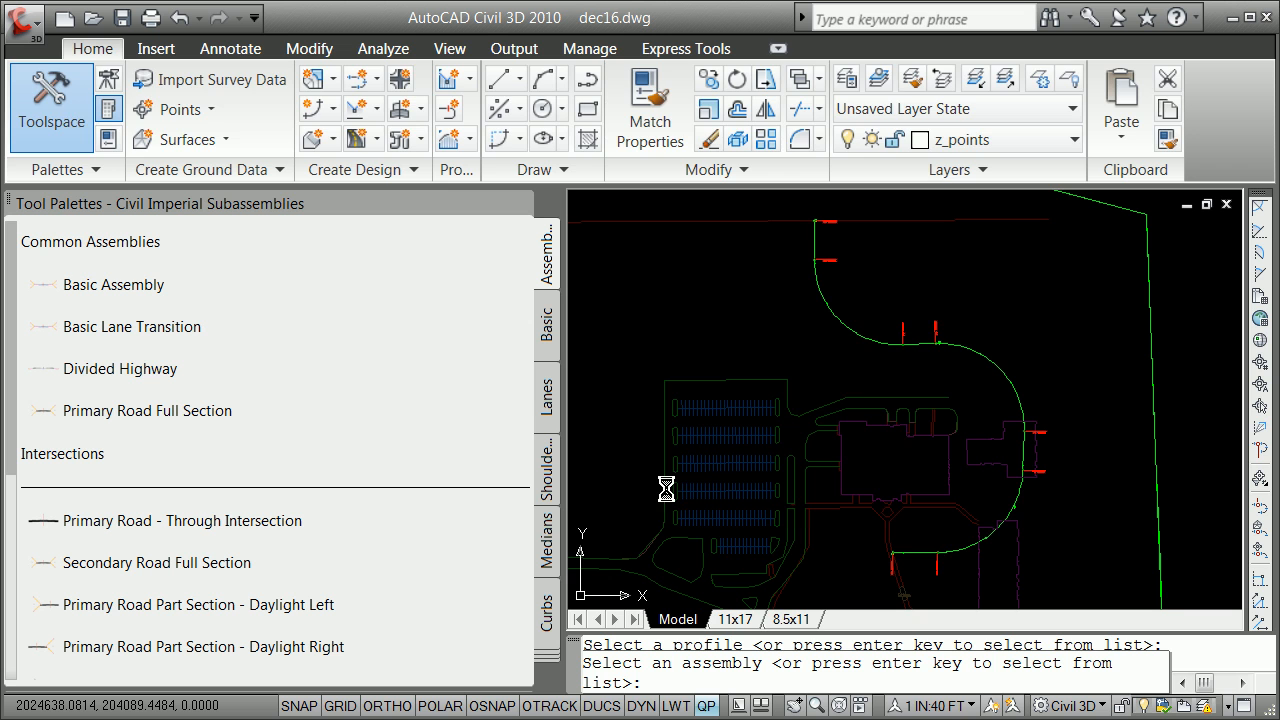
key(Return)
click(749, 438)
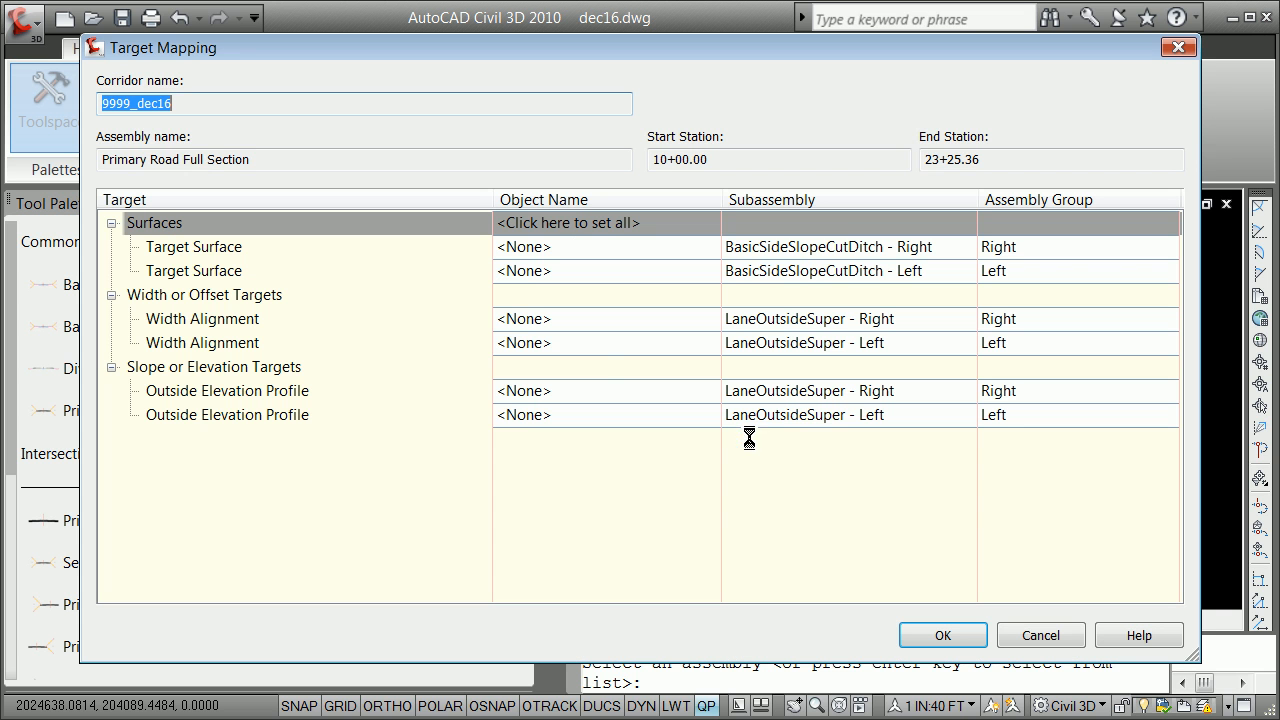
- Map all surface targets to 9999_extopo and finish creating the corridor
click(618, 217)
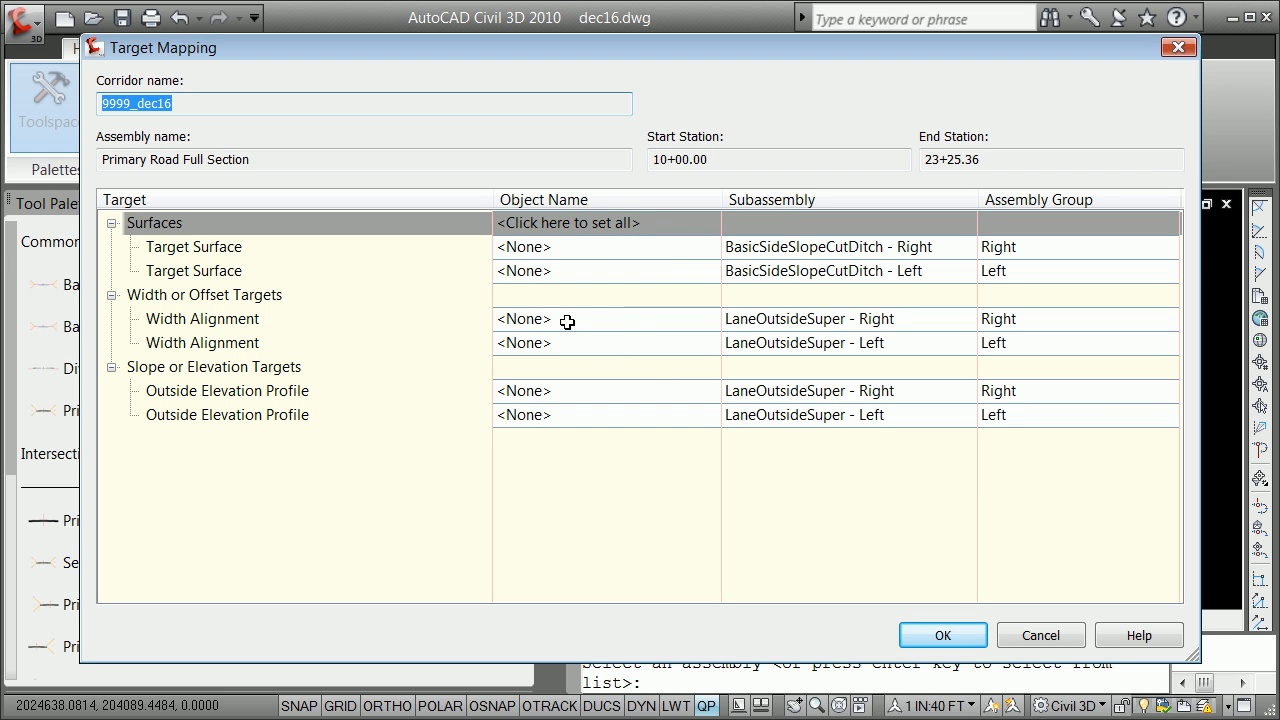
click(558, 230)
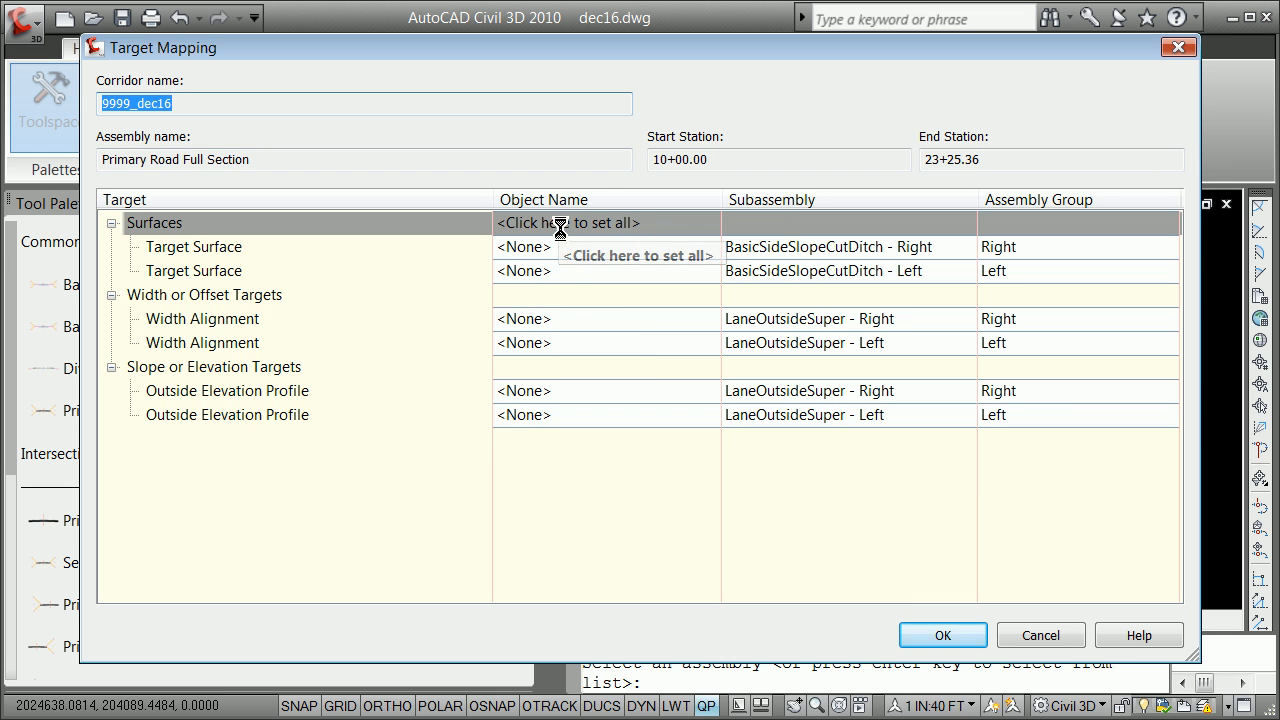
click(400, 216)
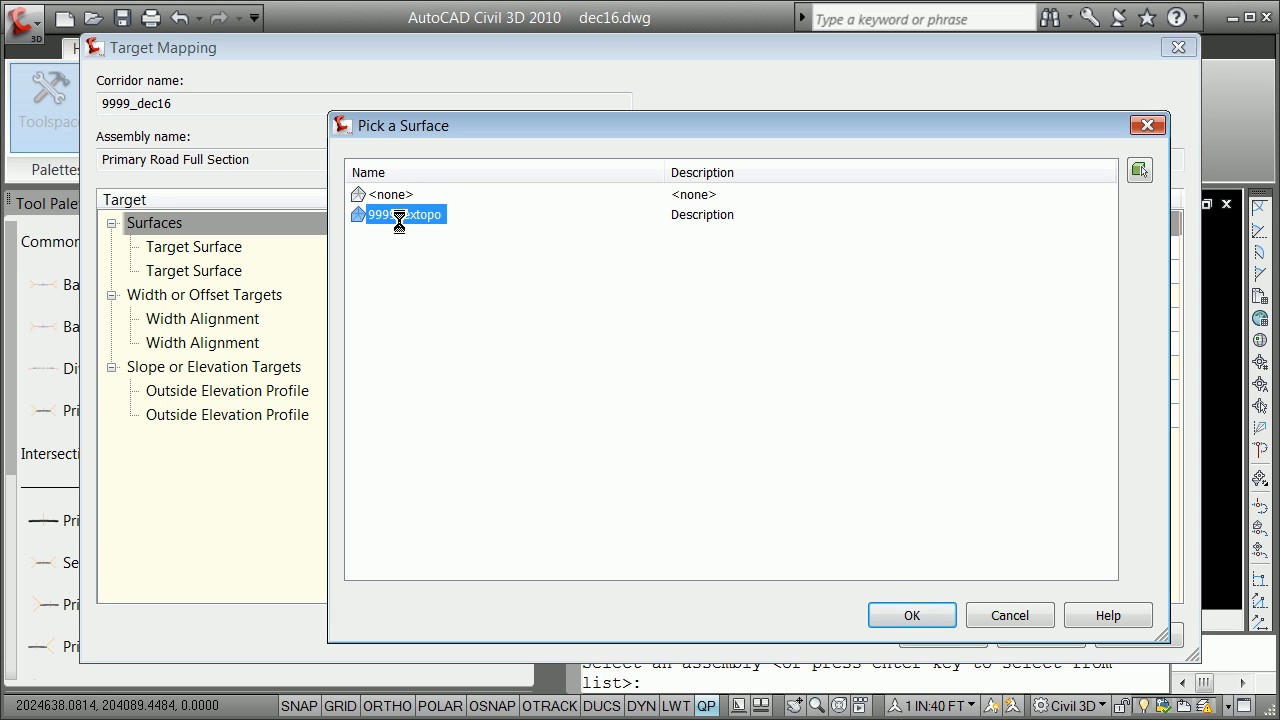
click(910, 613)
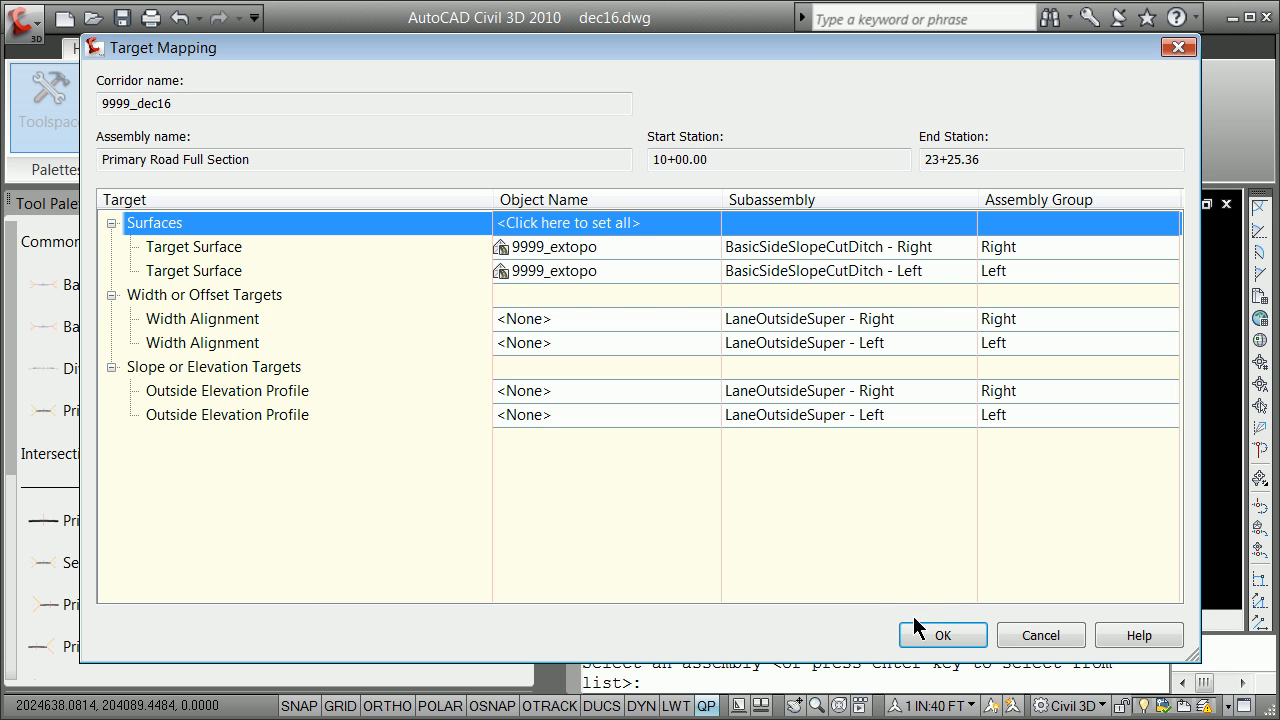
click(943, 635)
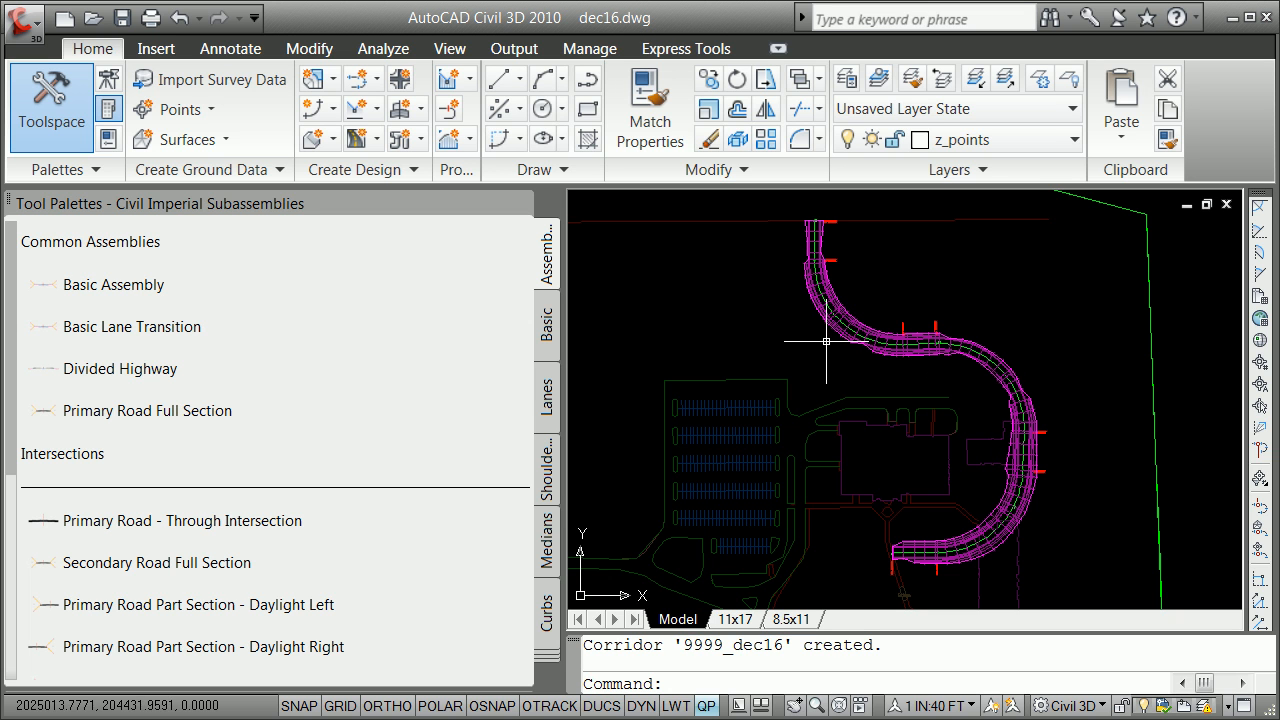
click(371, 141)
click(366, 177)
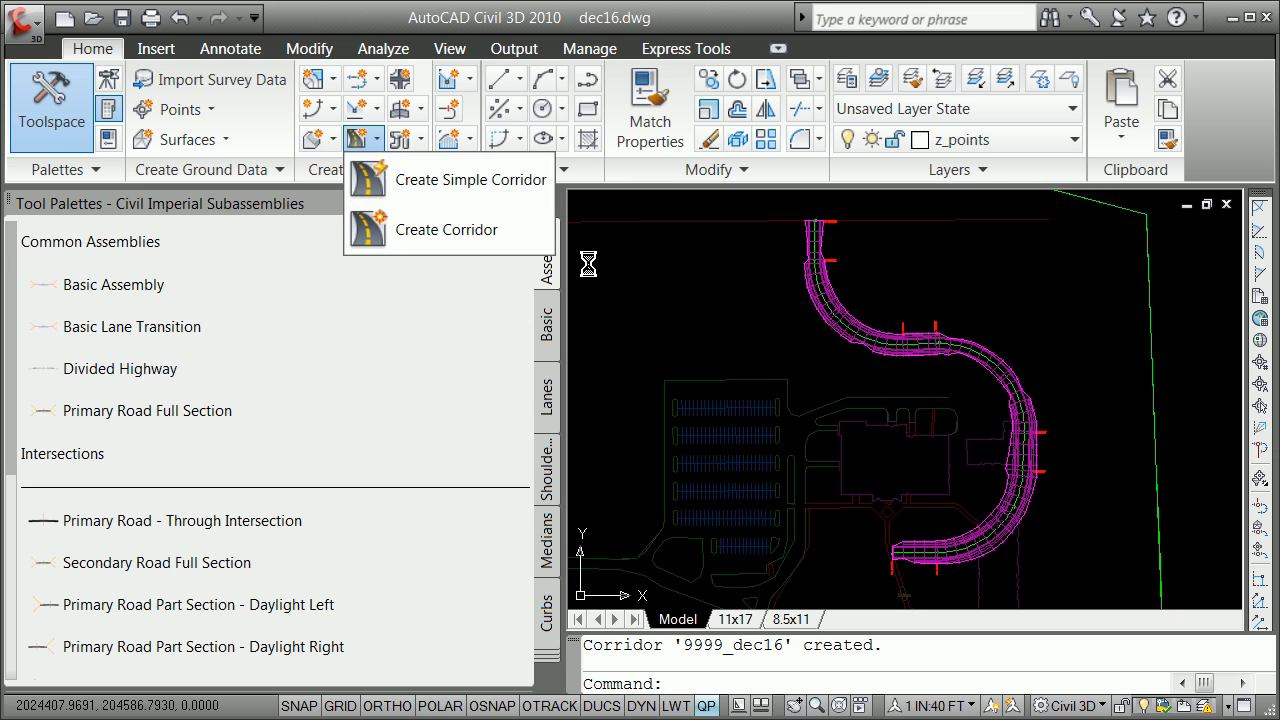
click(620, 281)
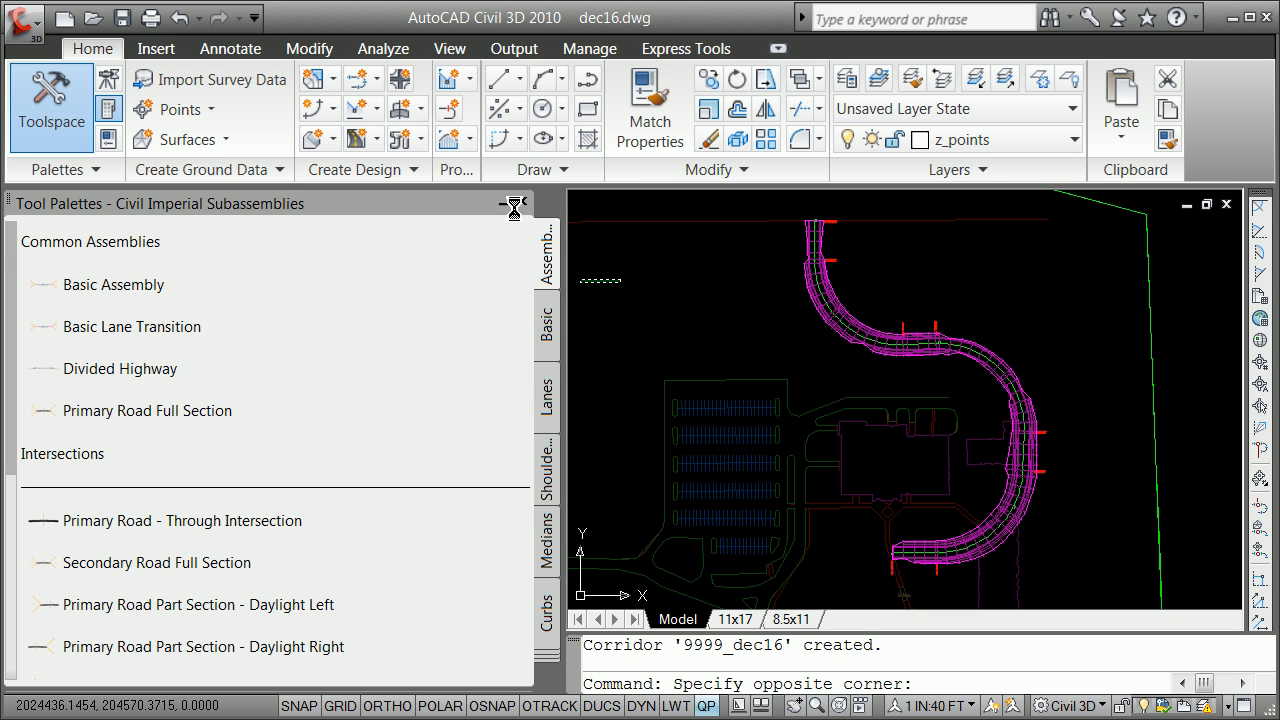
- Close the subassembly tool palettes and expand the Corridors collection in the drawing's object tree
click(520, 204)
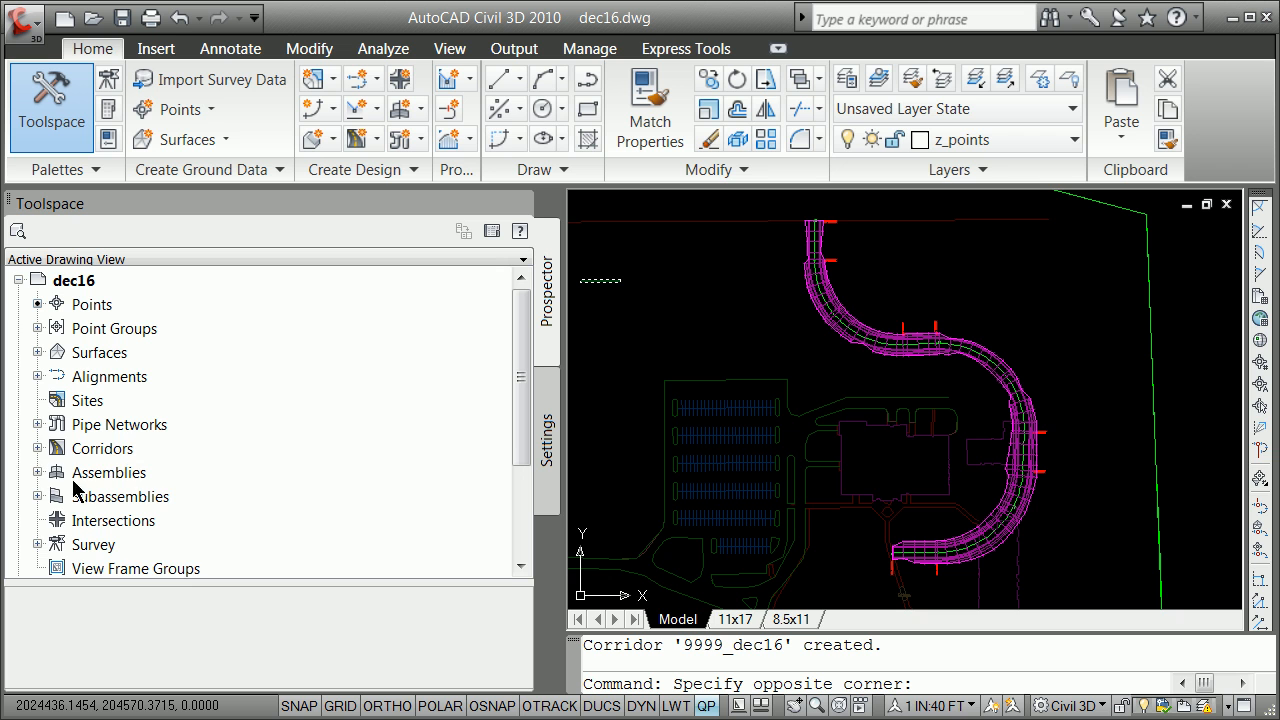
click(38, 448)
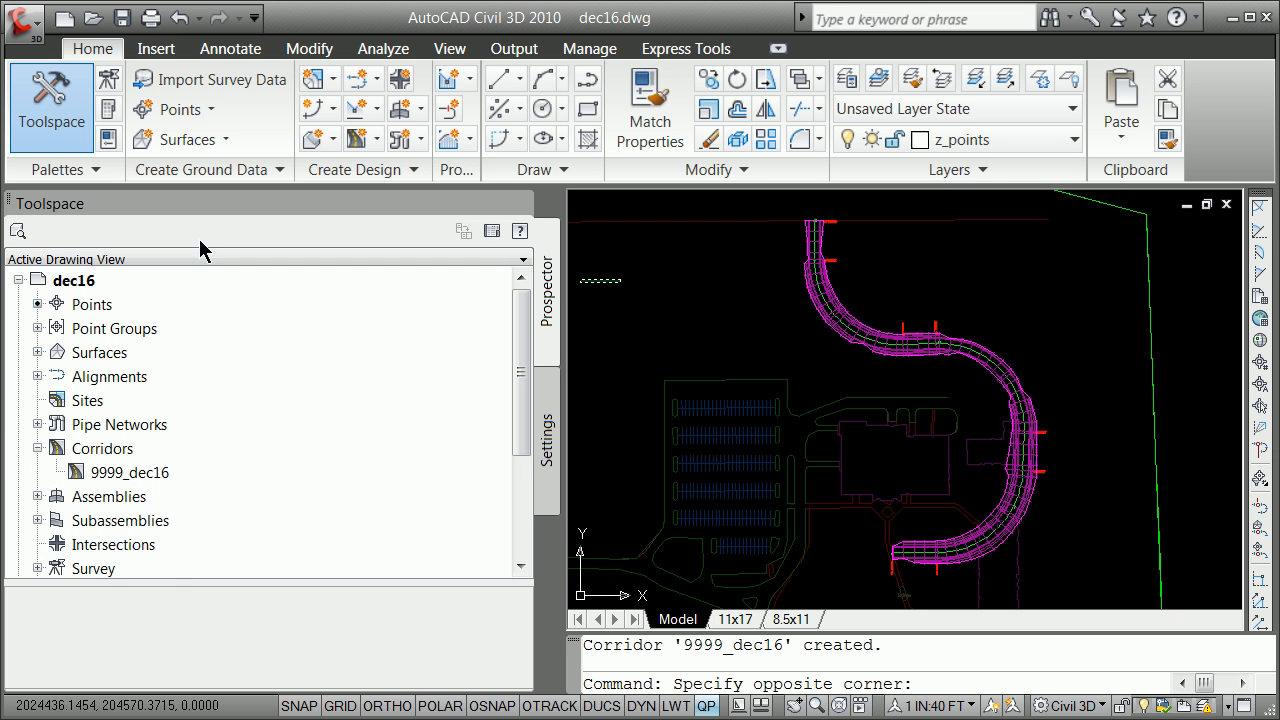
key(Escape)
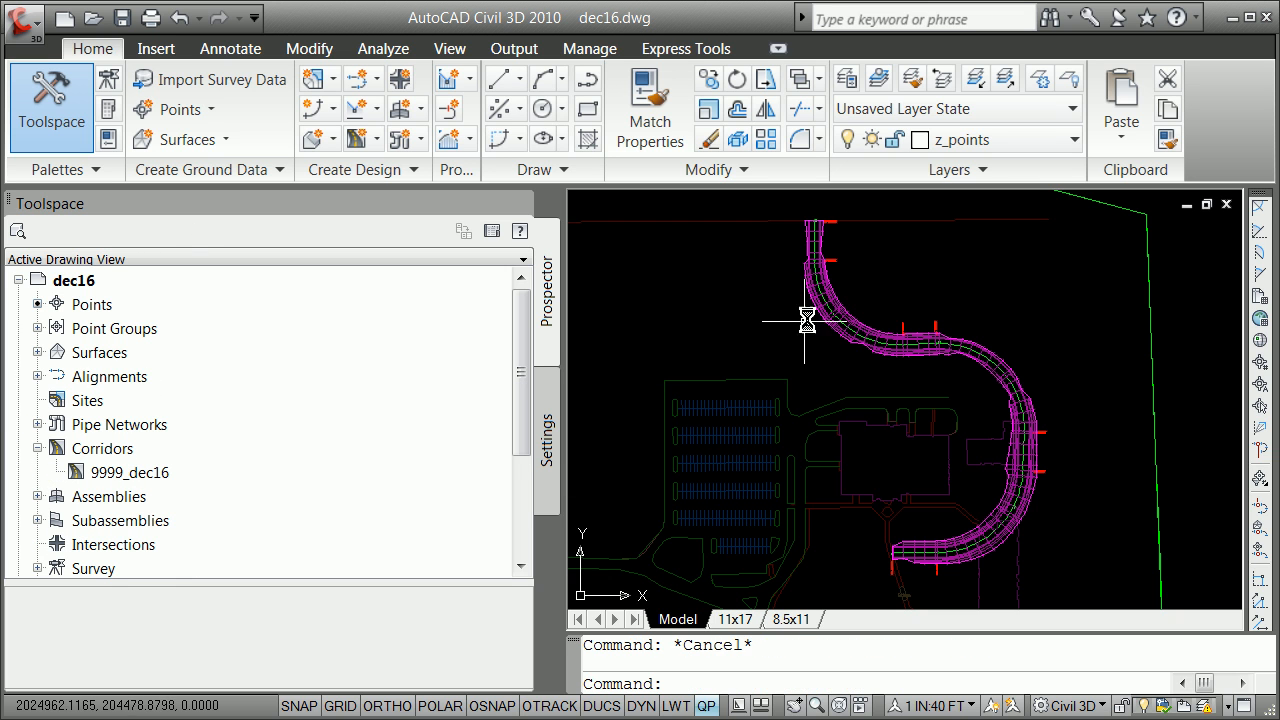
- Open the properties of corridor 9999_dec16 and create a corridor surface for each link code
click(766, 306)
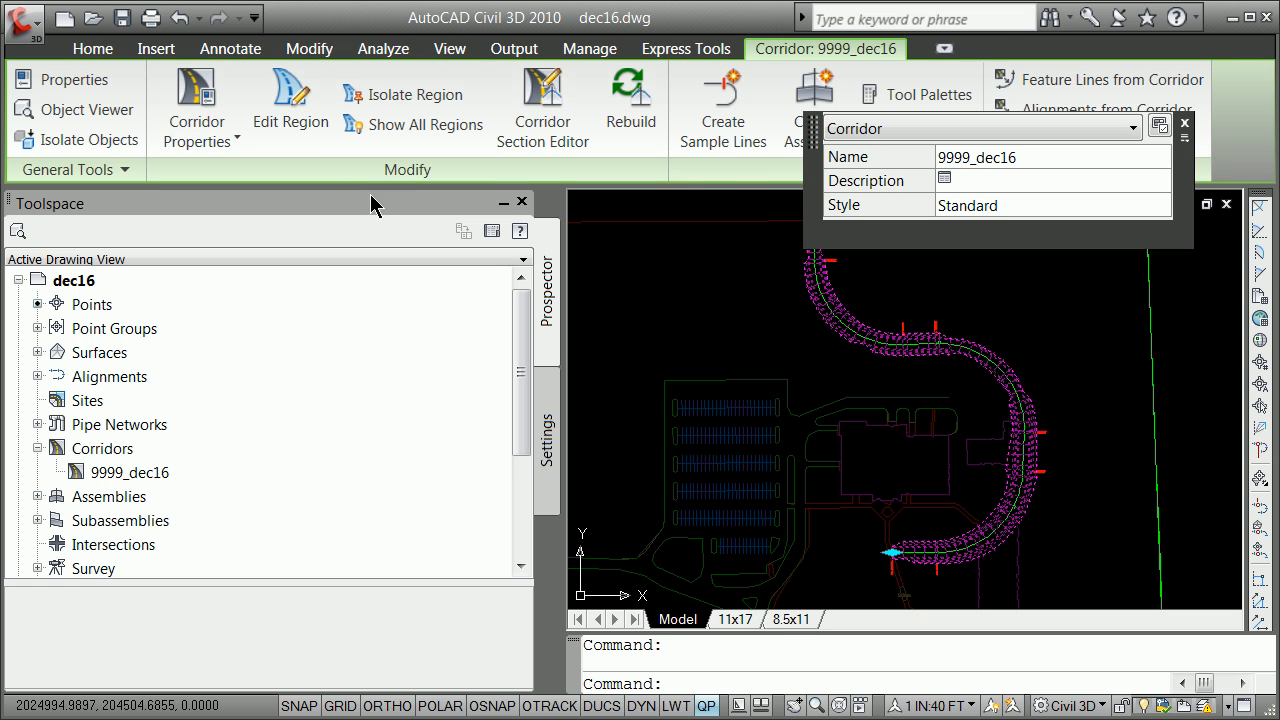
click(215, 130)
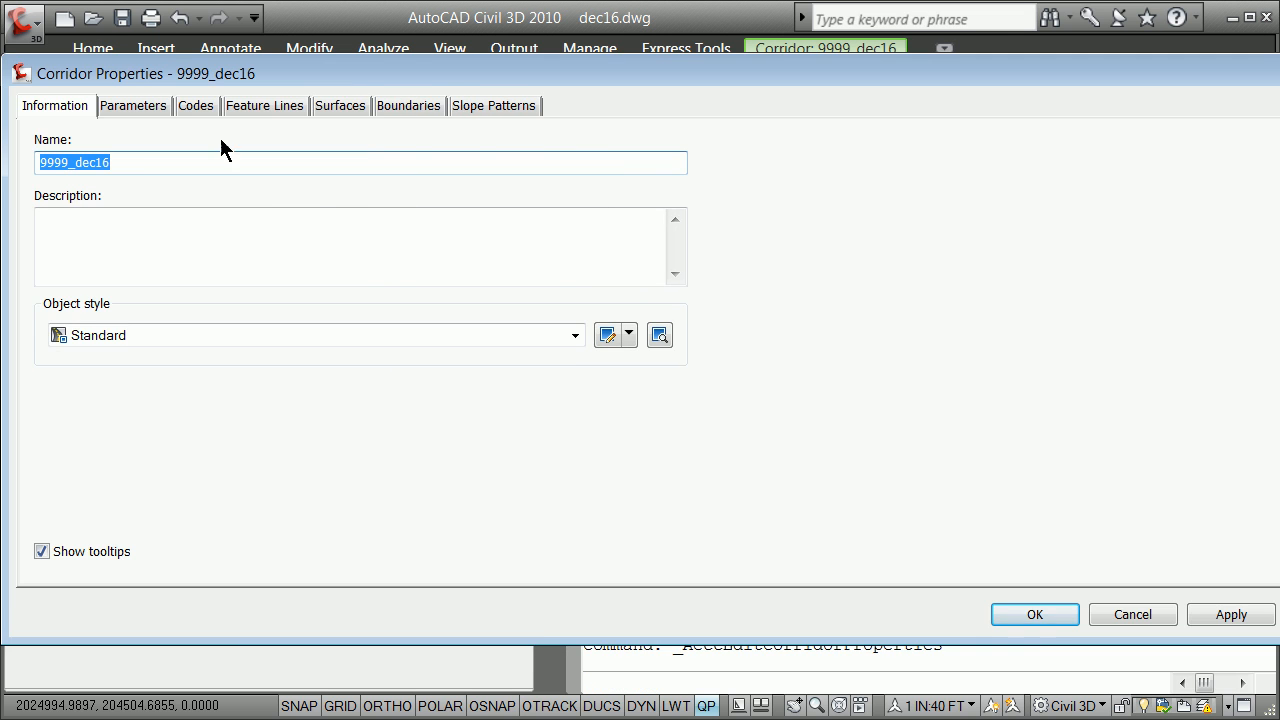
click(335, 110)
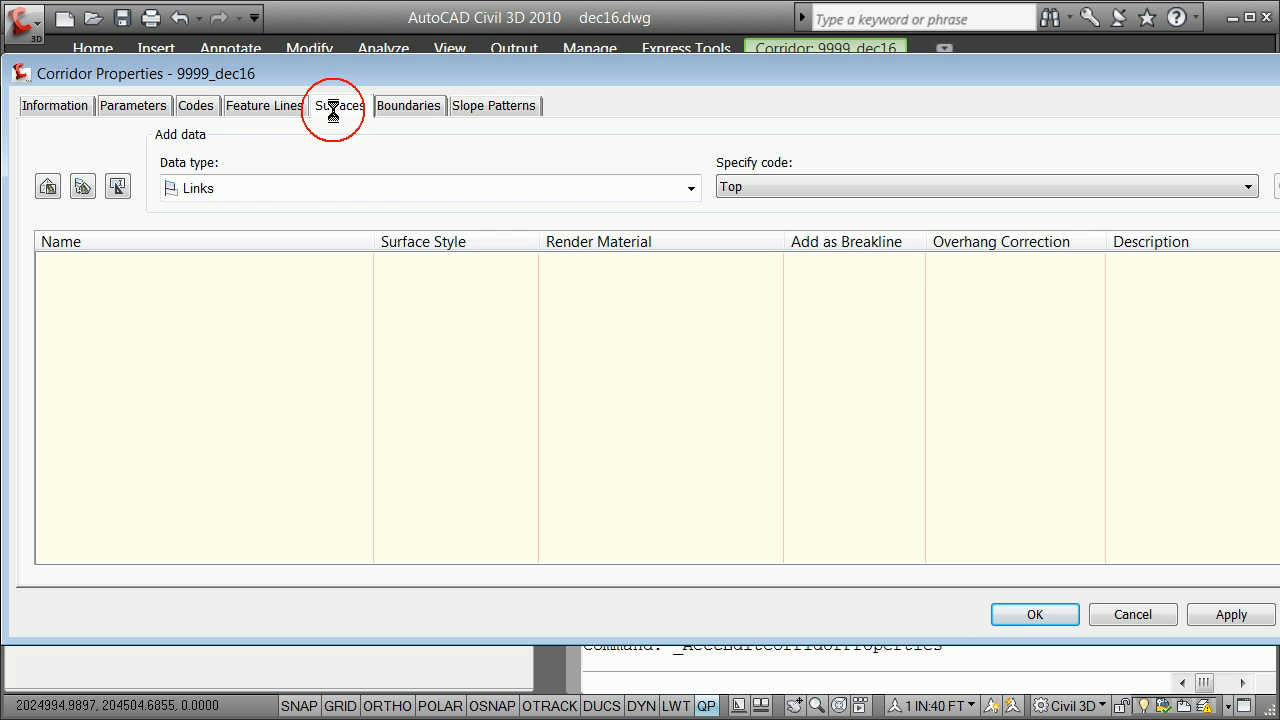
click(82, 186)
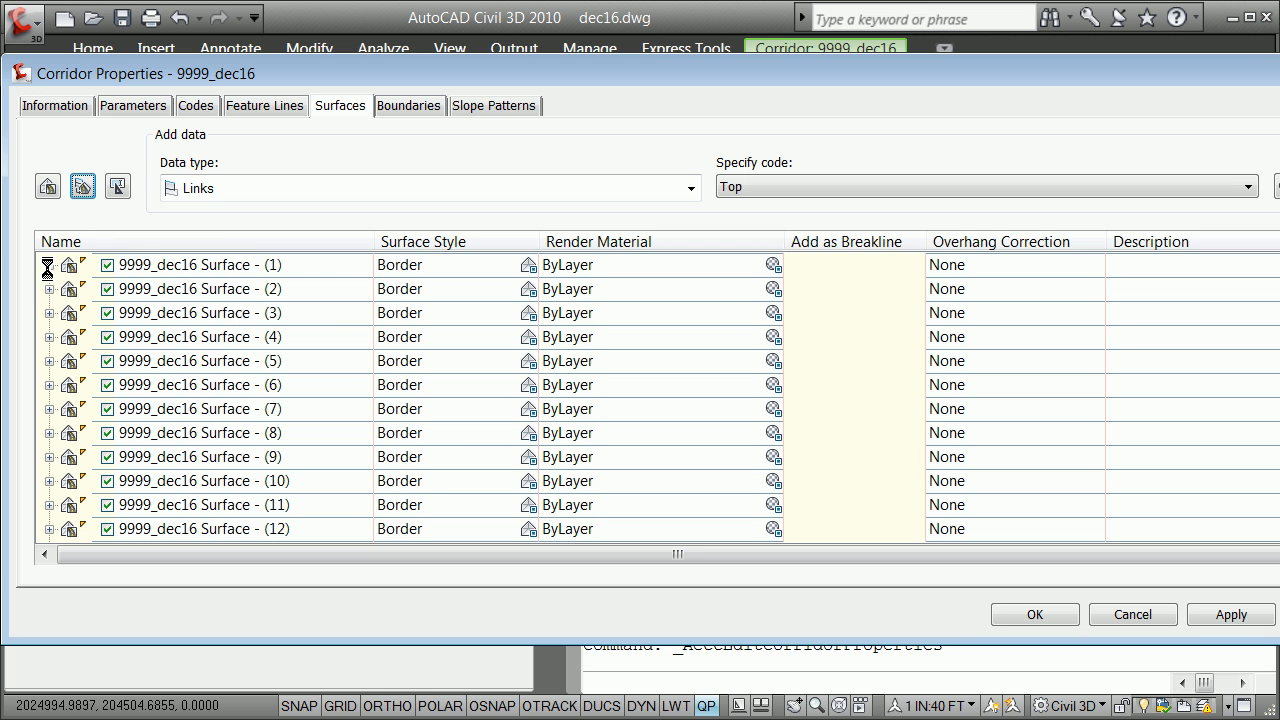
- Rename corridor surface 9999_dec16 Surface - (1) to proposedtop
click(47, 266)
click(48, 266)
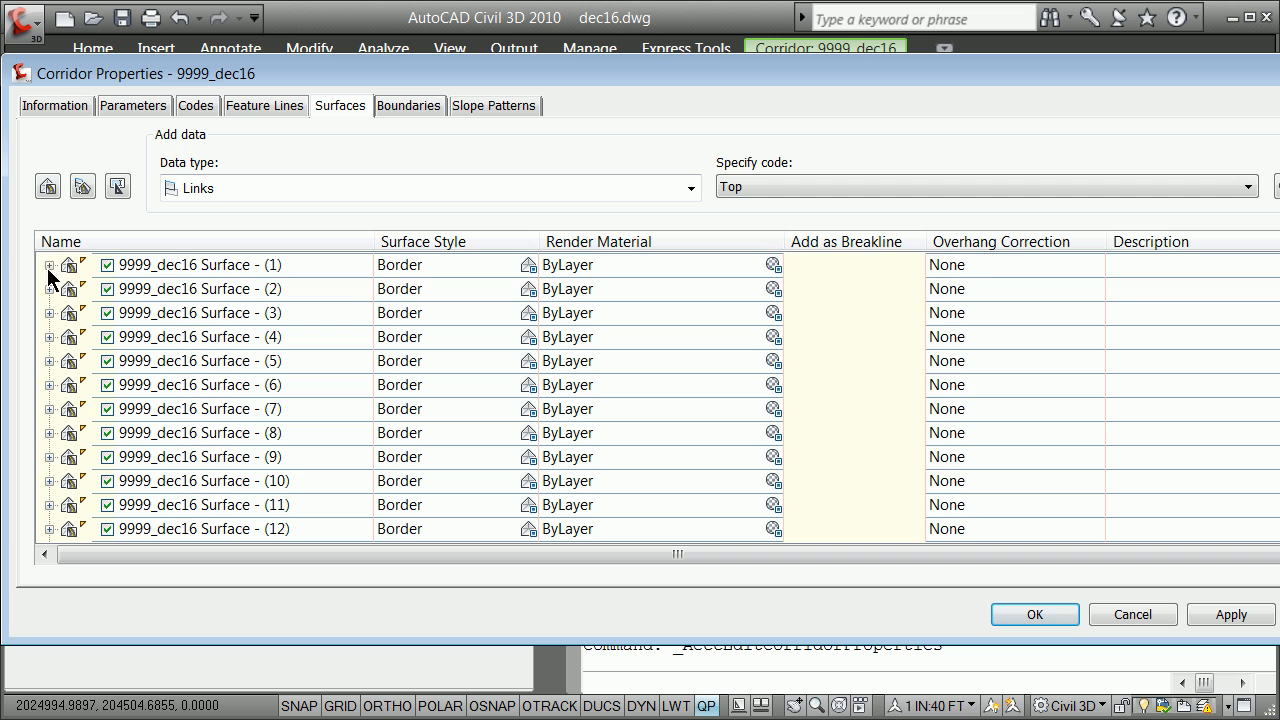
click(192, 266)
click(194, 266)
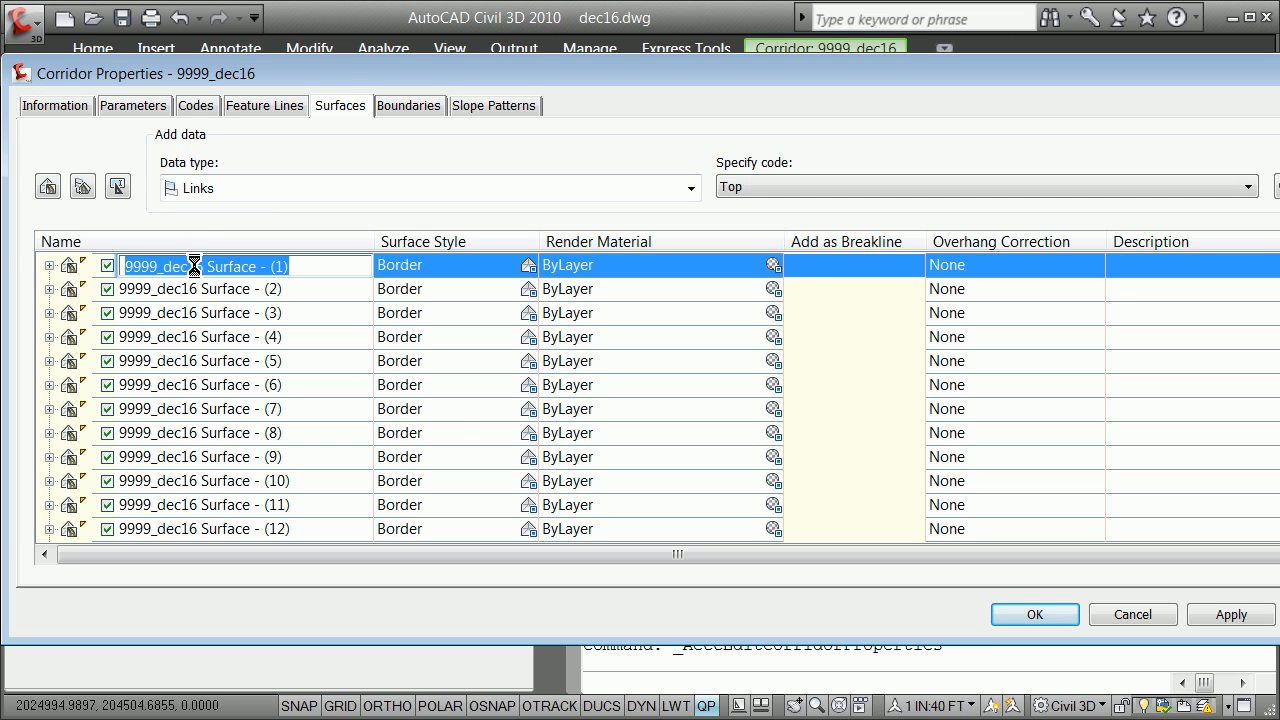
text(proposedtop)
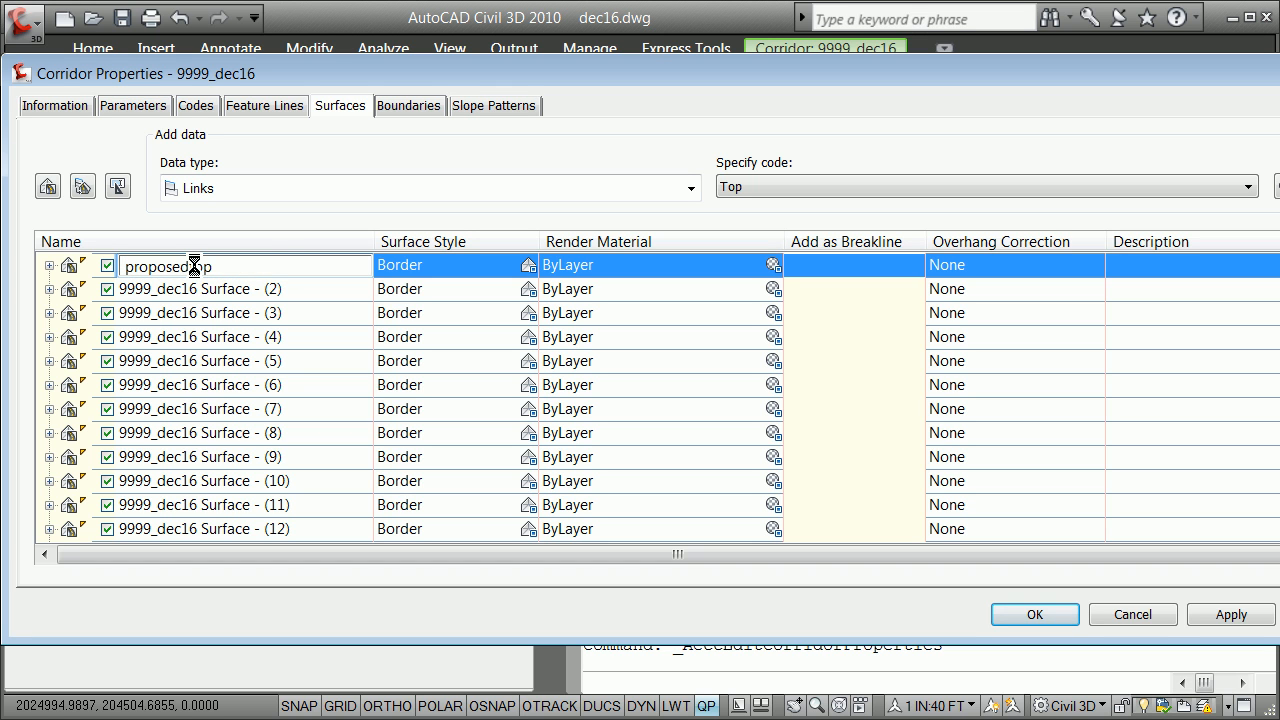
click(237, 308)
- Examine which link code each of the corridor surfaces (2) through (7) is built from
click(49, 288)
click(49, 288)
click(49, 313)
click(49, 313)
click(49, 337)
click(49, 337)
click(49, 361)
click(49, 361)
click(49, 385)
click(49, 385)
click(49, 409)
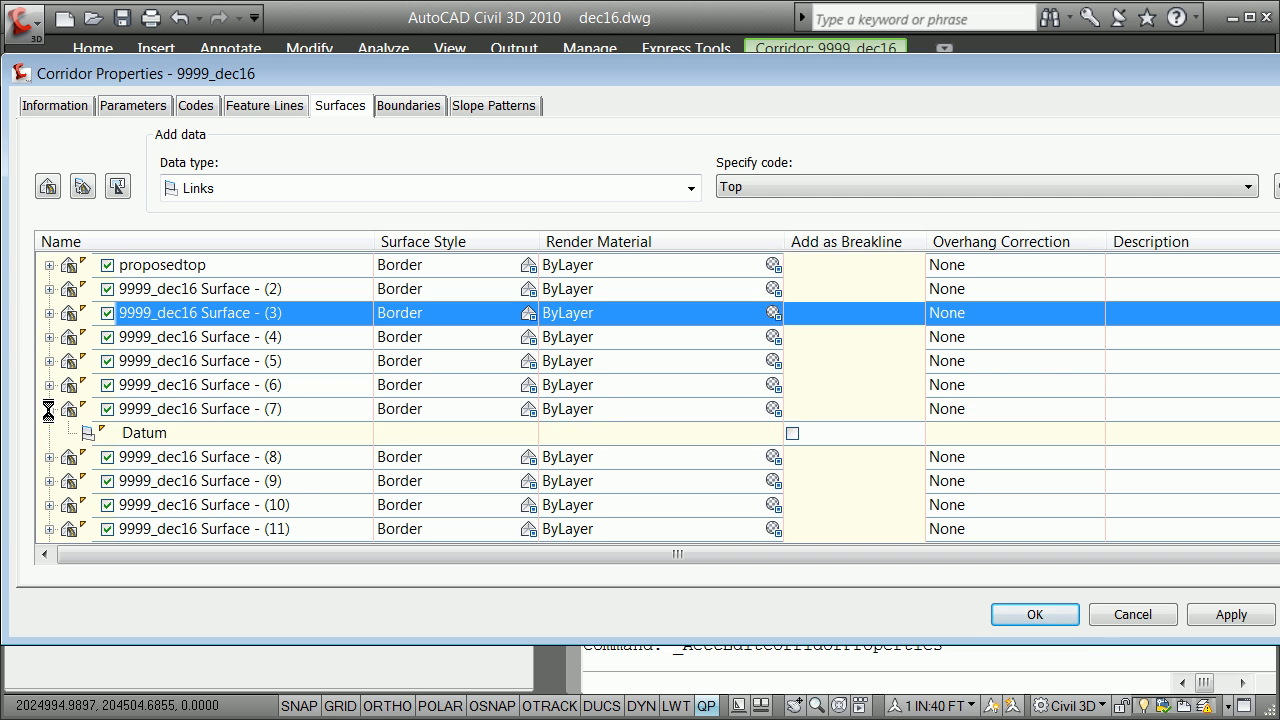
click(49, 409)
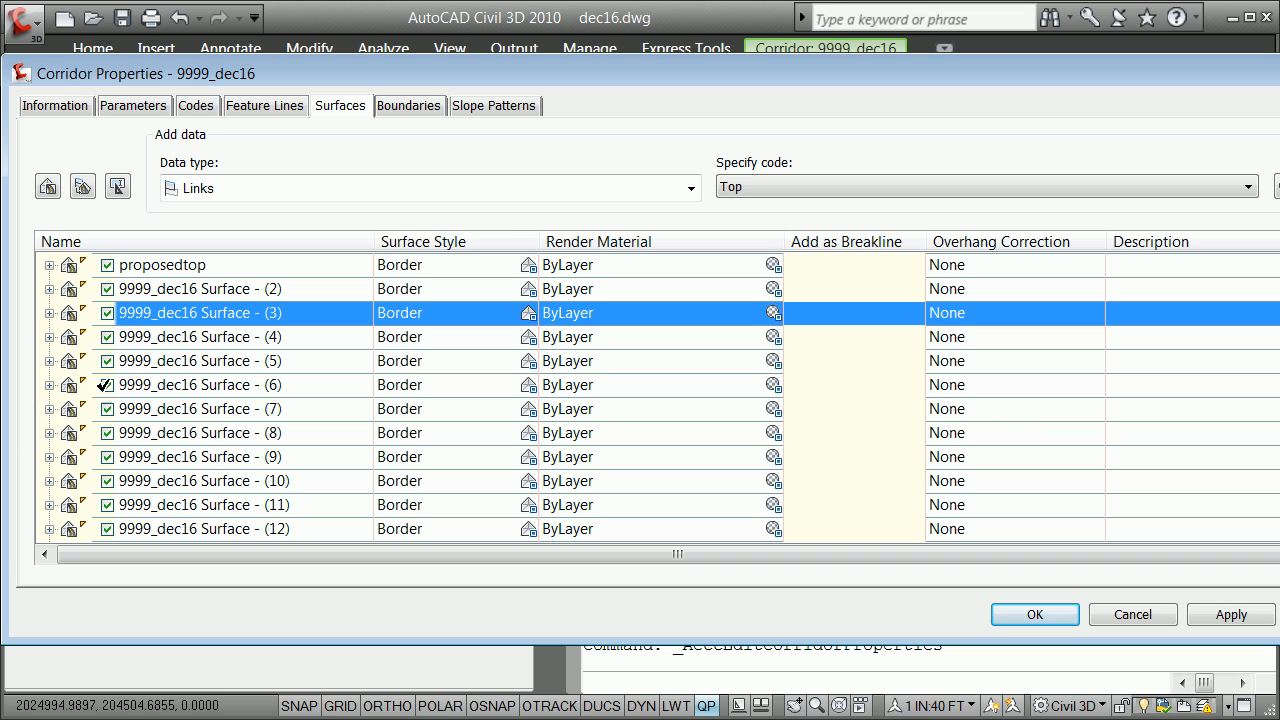
- Try to delete corridor surfaces (2) through (6) together
click(239, 290)
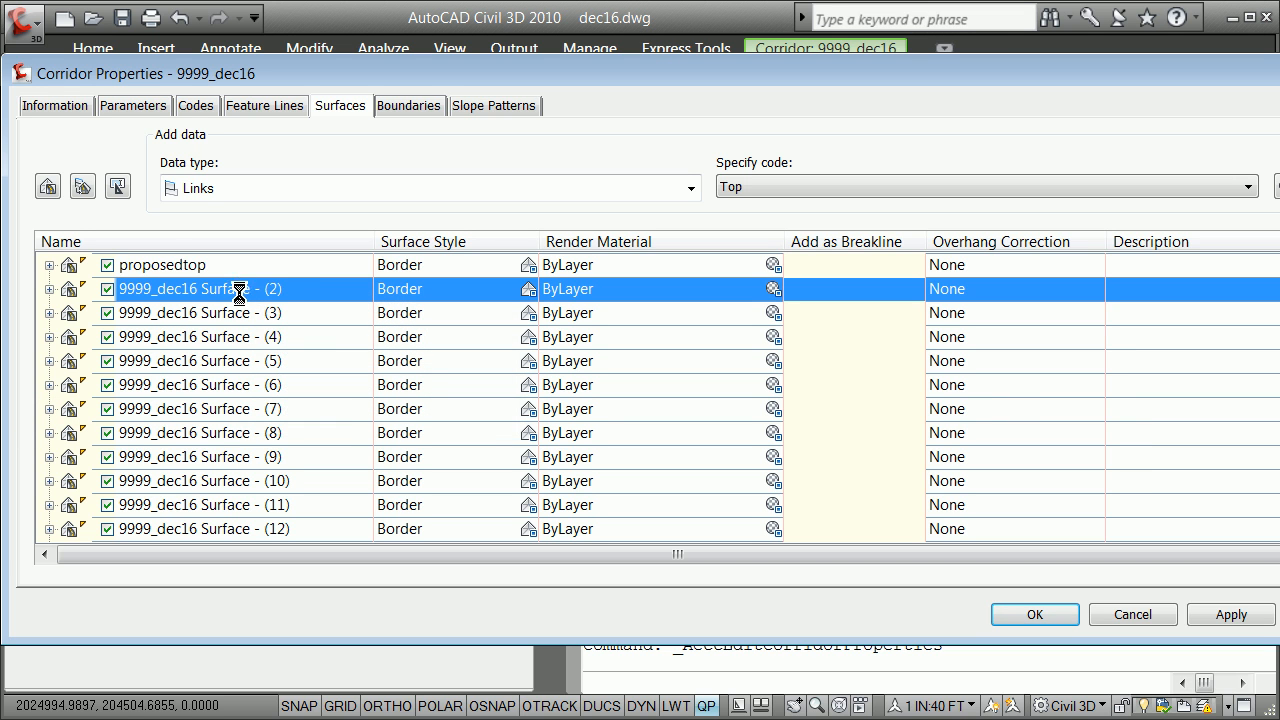
shift+click(256, 385)
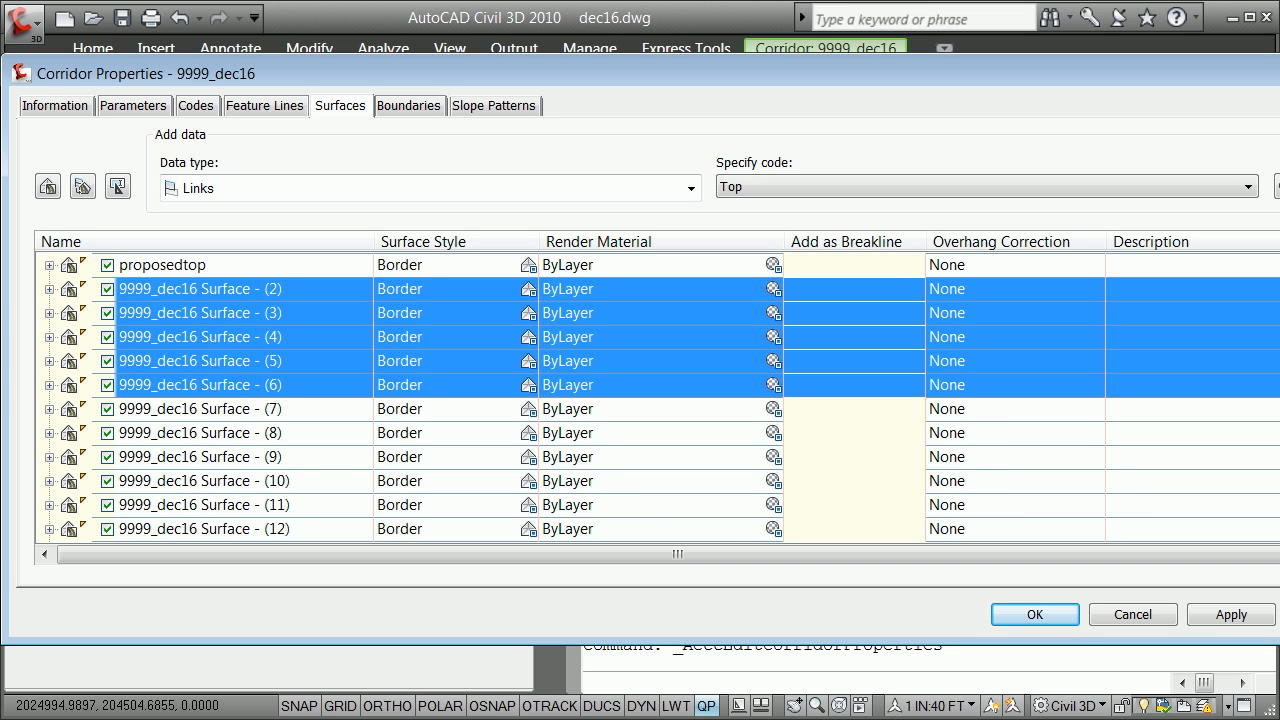
key(Delete)
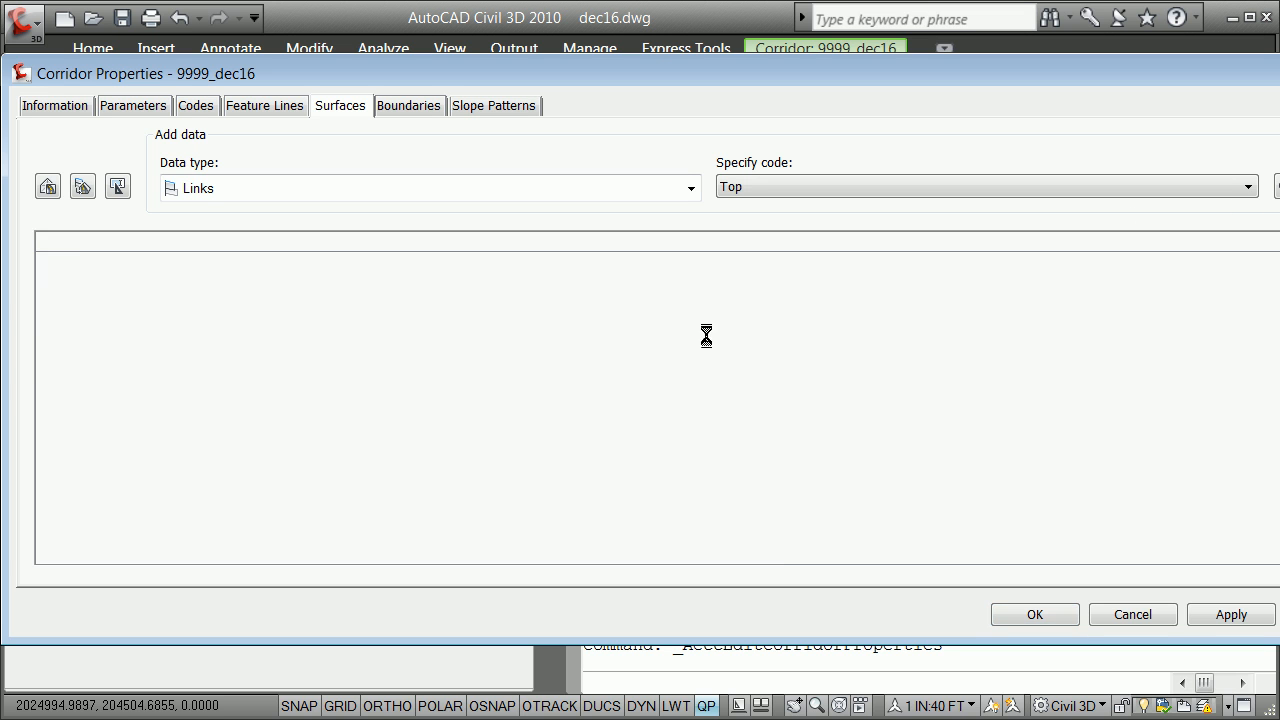
- Recheck the link codes of corridor surfaces (2), (3), (4), (5) and (7)
click(273, 290)
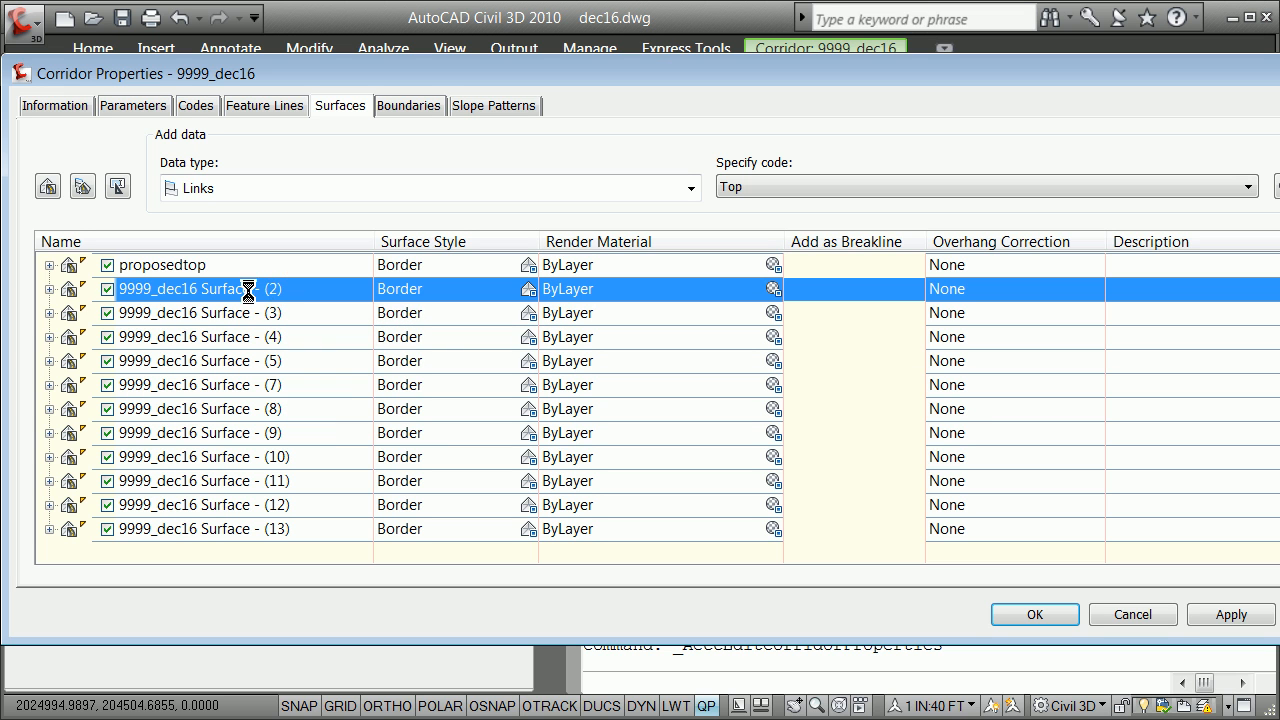
click(50, 289)
click(48, 313)
click(48, 313)
click(49, 337)
click(49, 337)
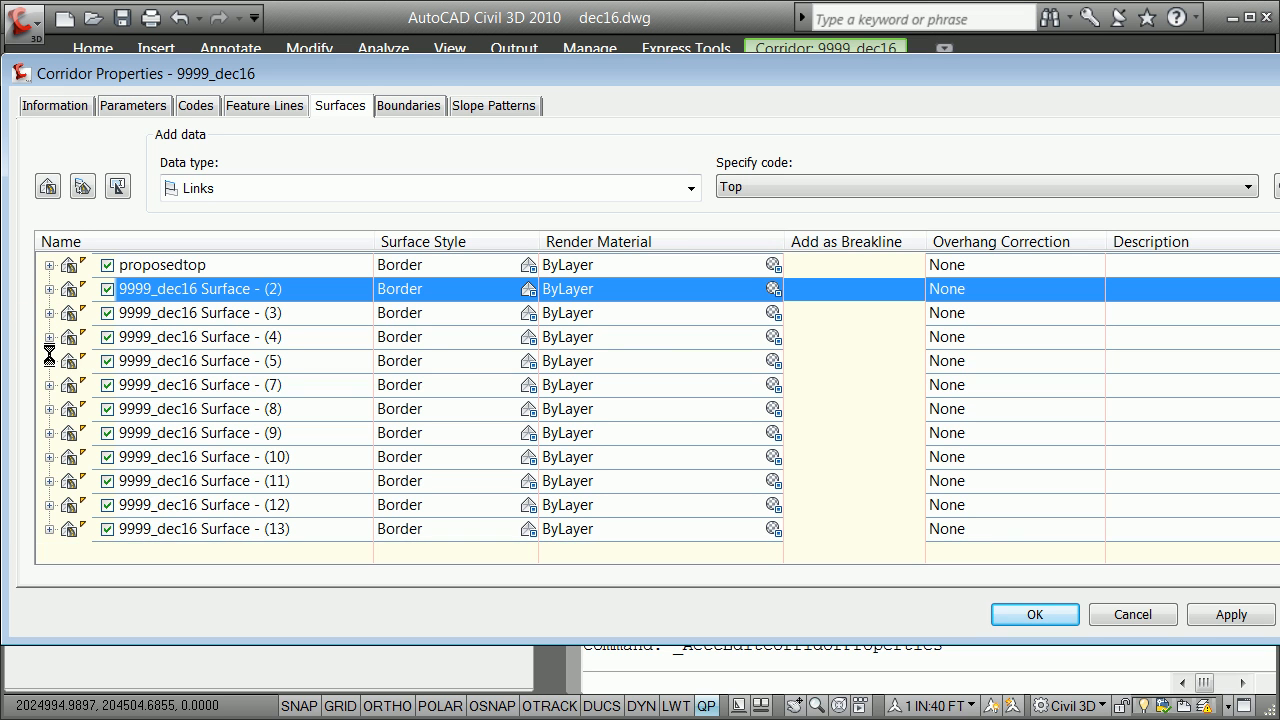
click(48, 361)
click(49, 361)
click(49, 385)
click(49, 385)
- Delete corridor surfaces (2), (3), (4) and (5) one at a time
key(Delete)
click(267, 290)
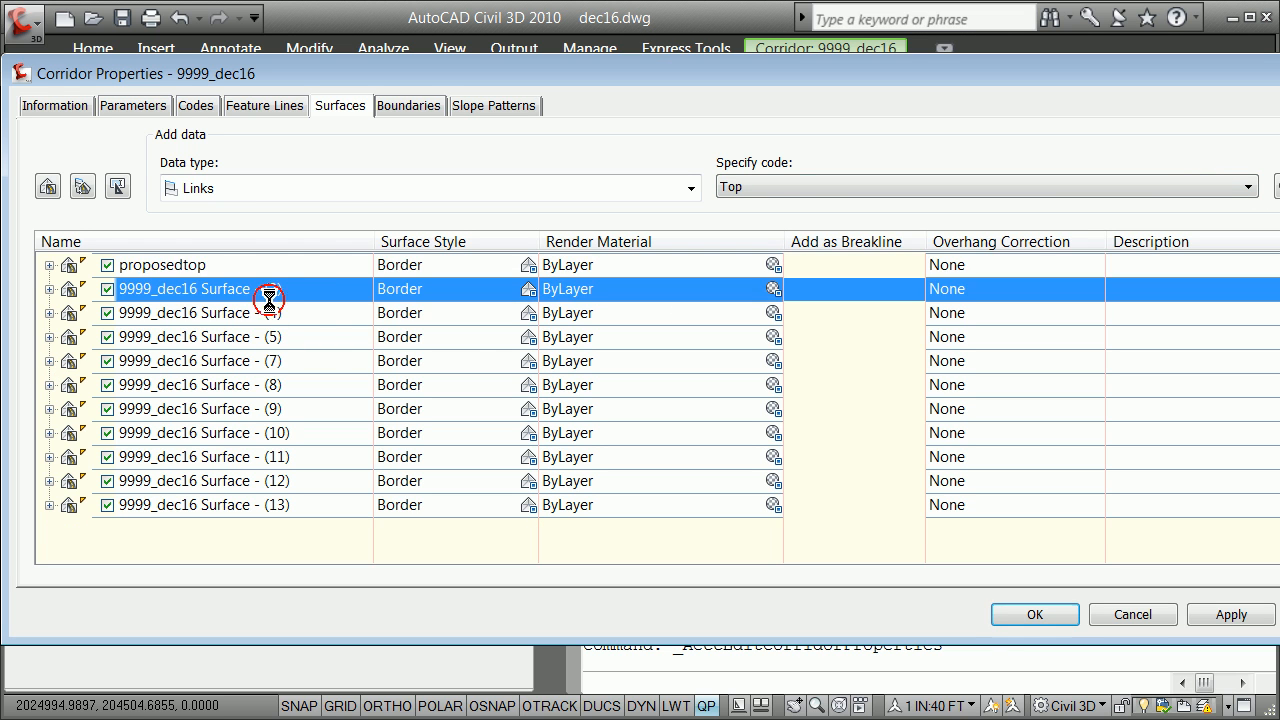
key(Delete)
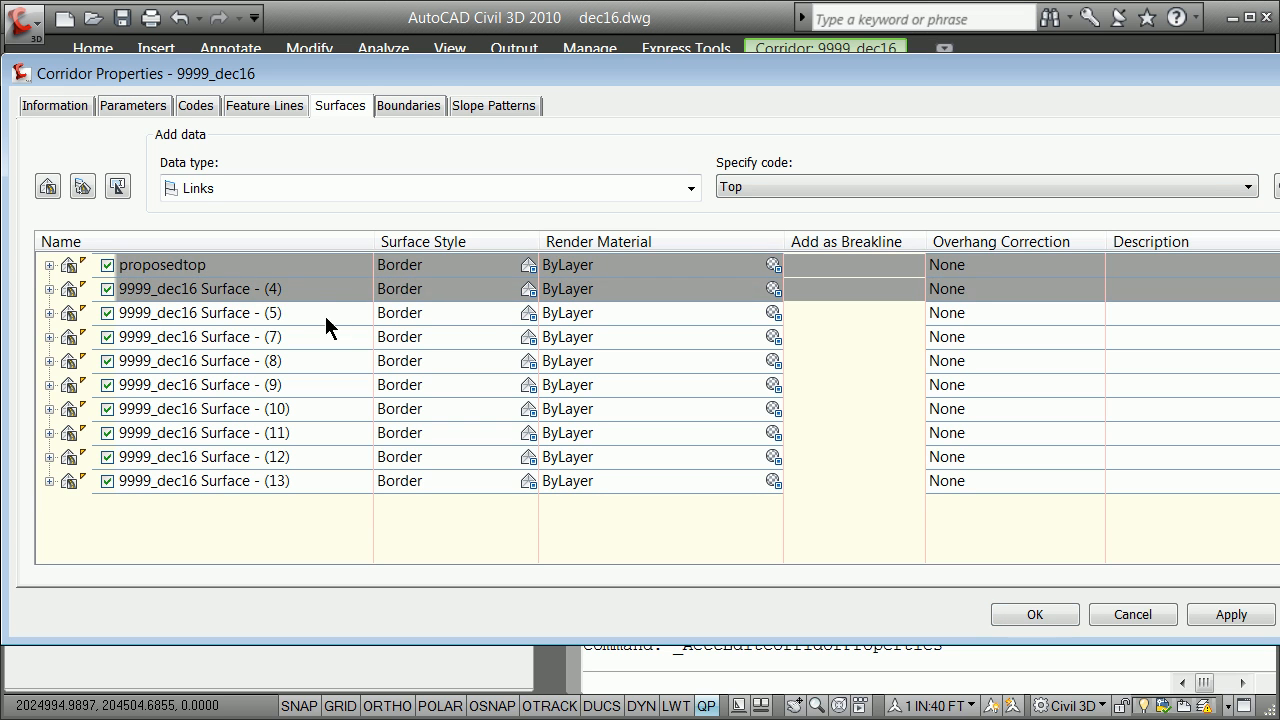
click(283, 289)
key(Delete)
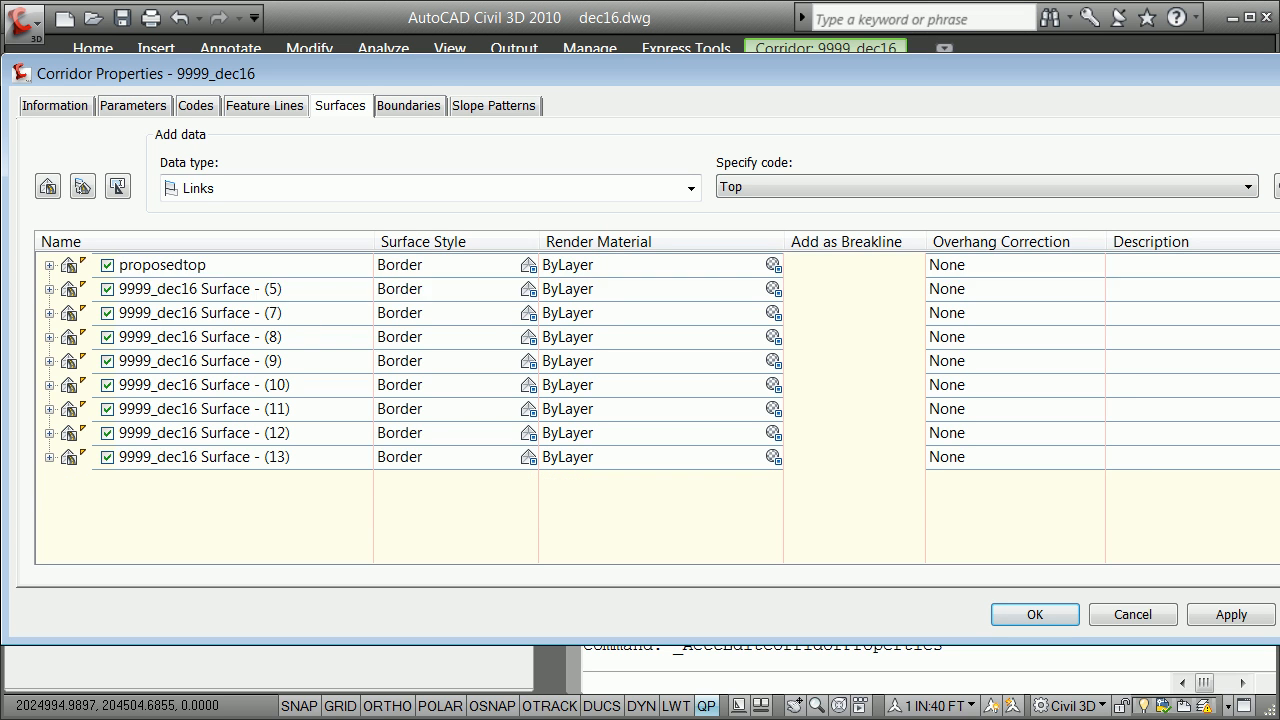
click(275, 290)
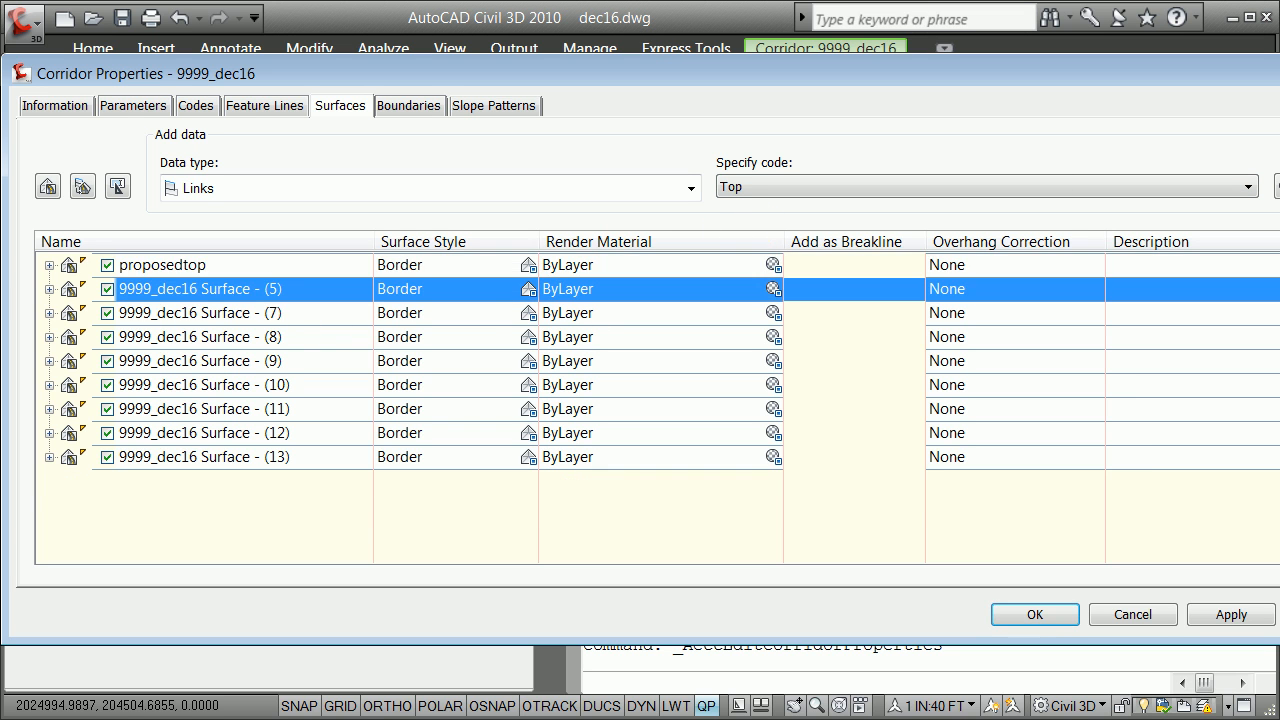
key(Delete)
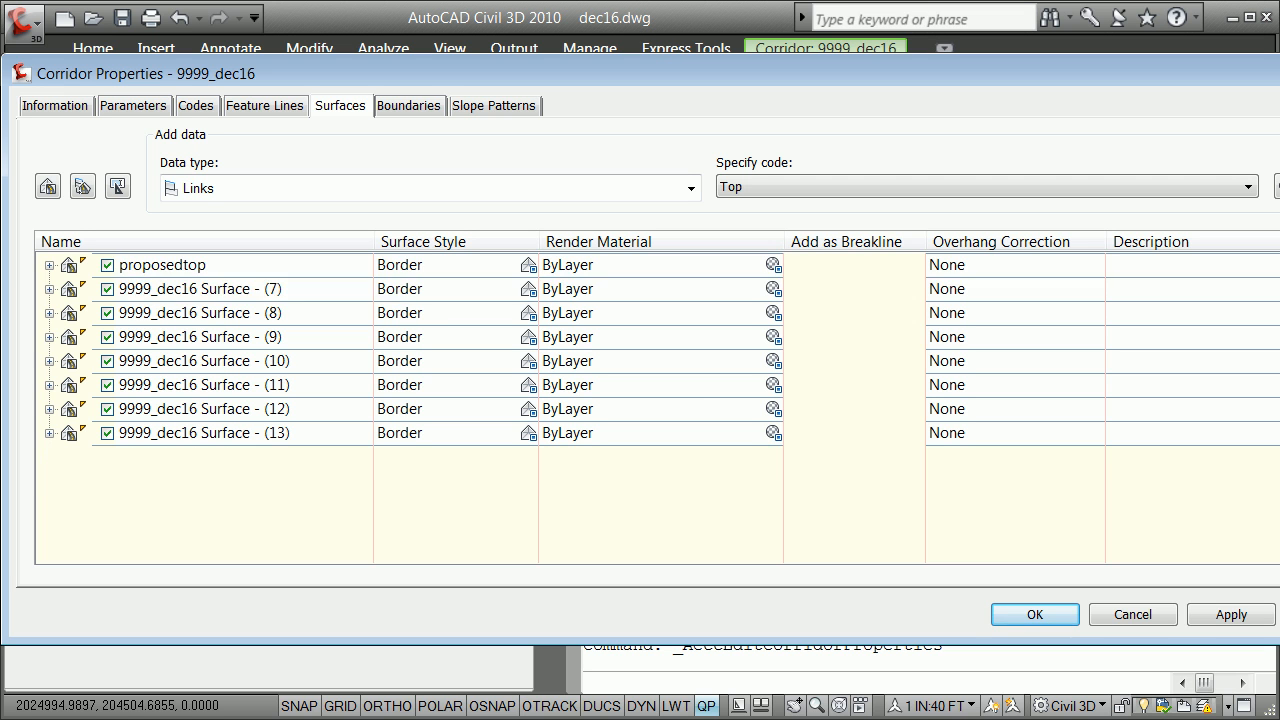
- Rename the Datum link surface, 9999_dec16 Surface - (7), to proposeddatum
click(49, 289)
click(49, 289)
click(160, 289)
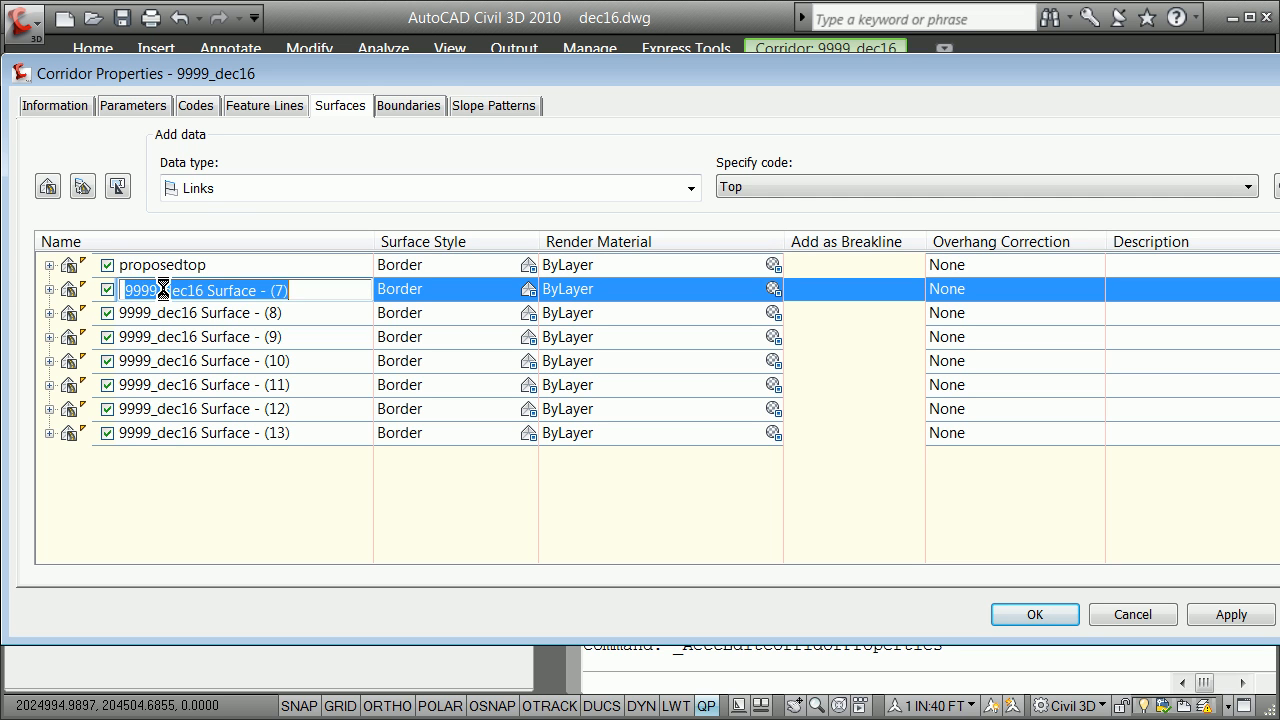
text(proposeddatum)
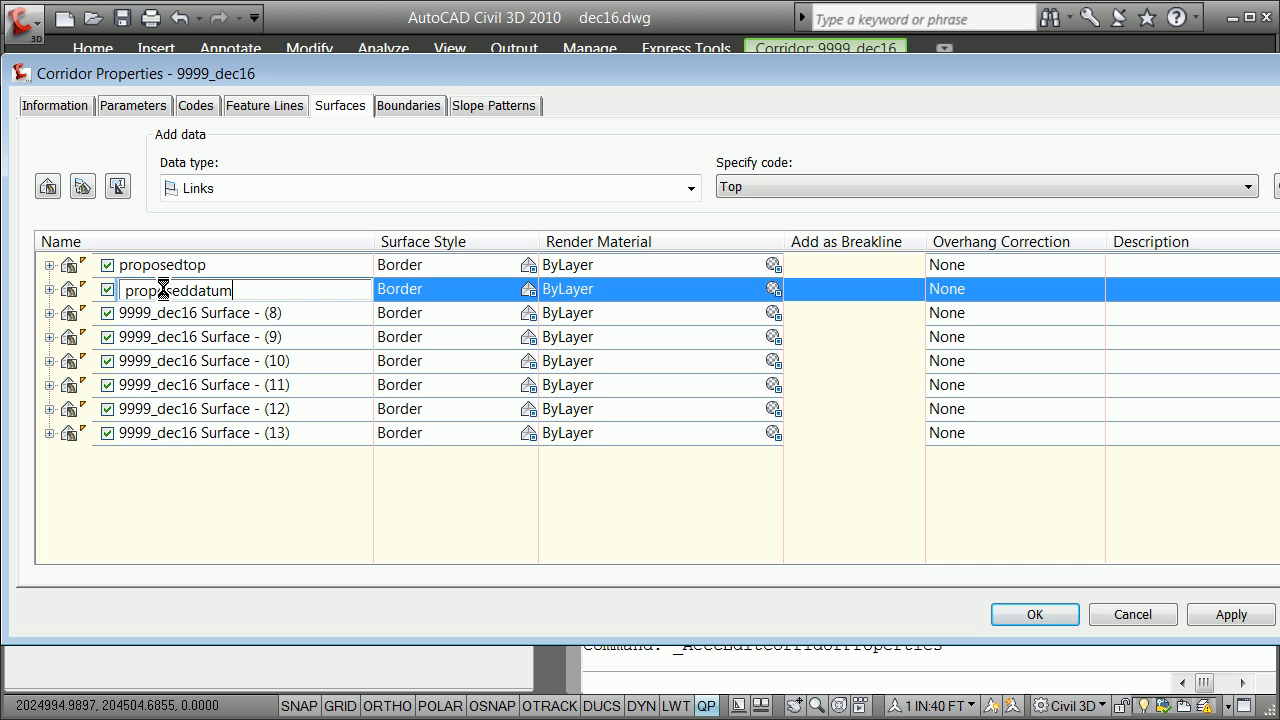
- Delete the remaining unnamed corridor surfaces (8) through (13), keeping proposedtop and proposeddatum, and accept the corridor changes
click(213, 320)
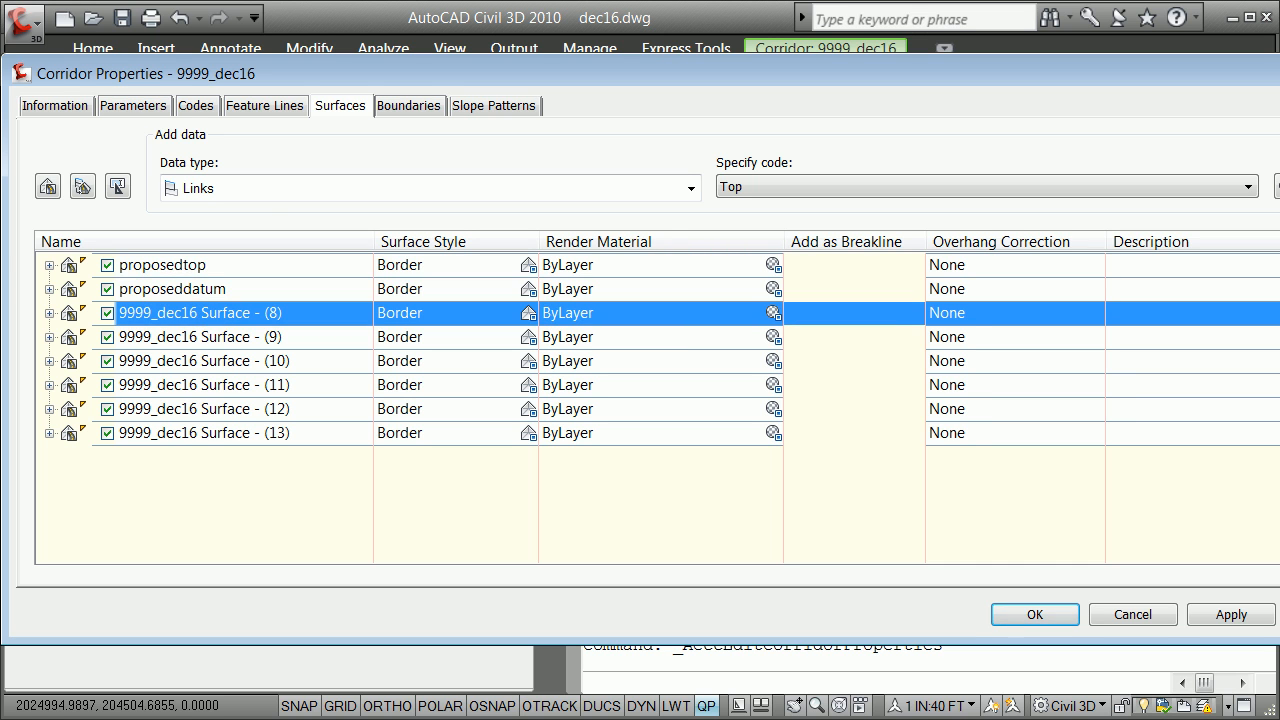
key(Delete)
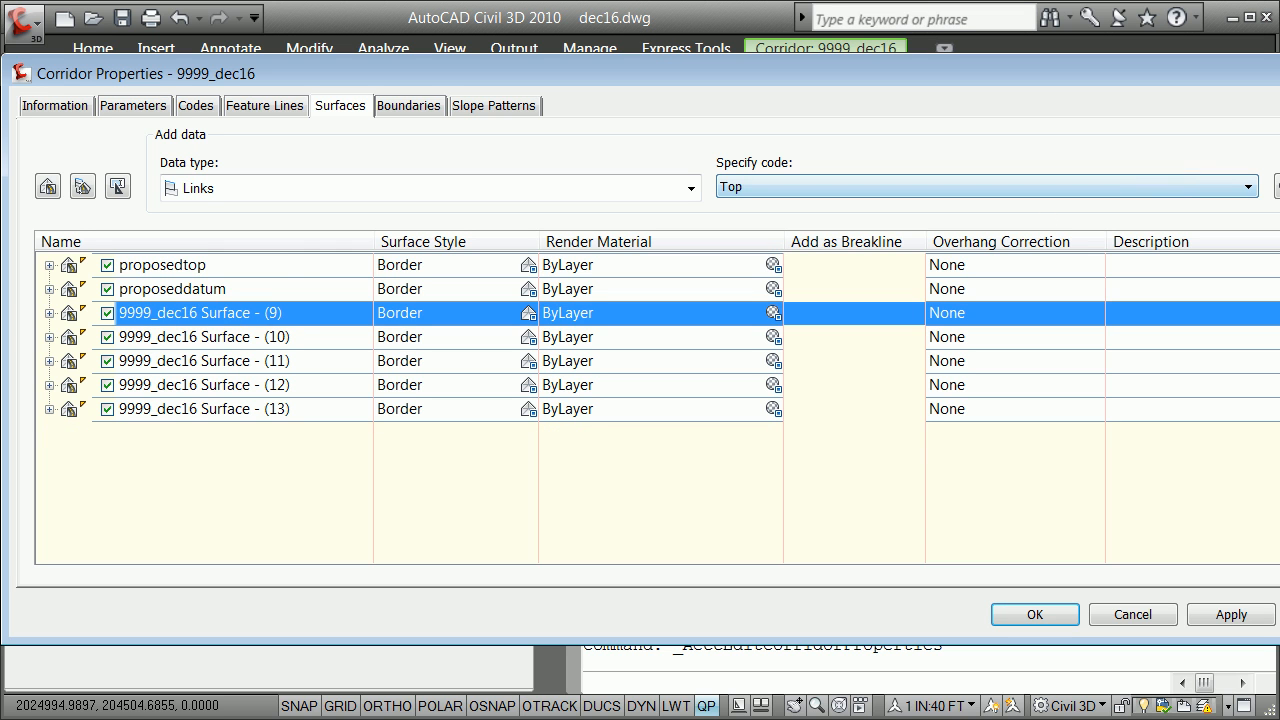
key(Delete)
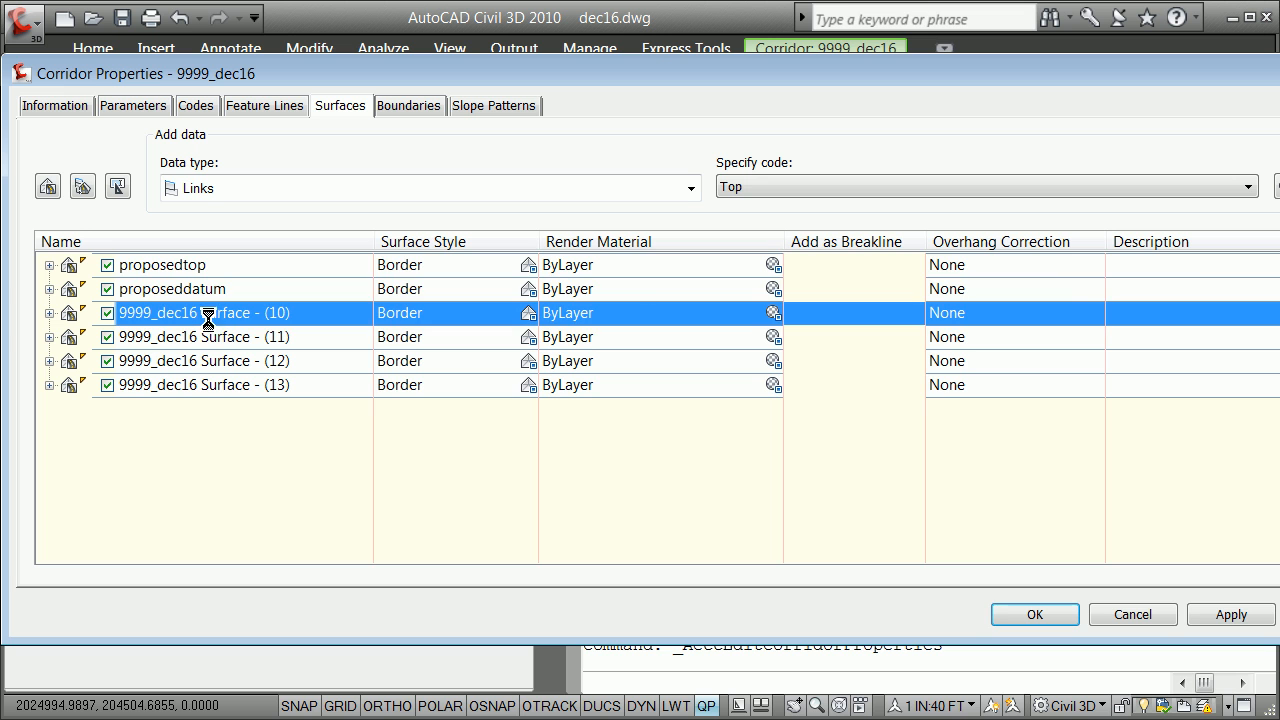
key(Delete)
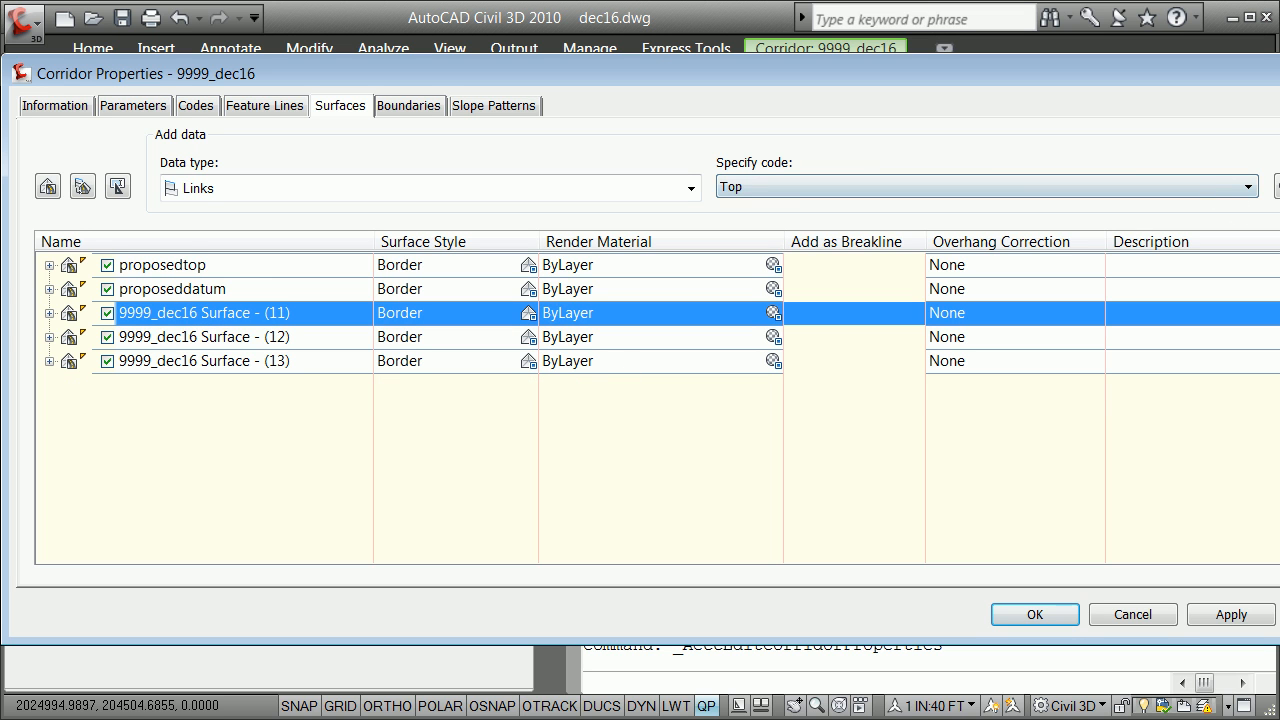
key(Delete)
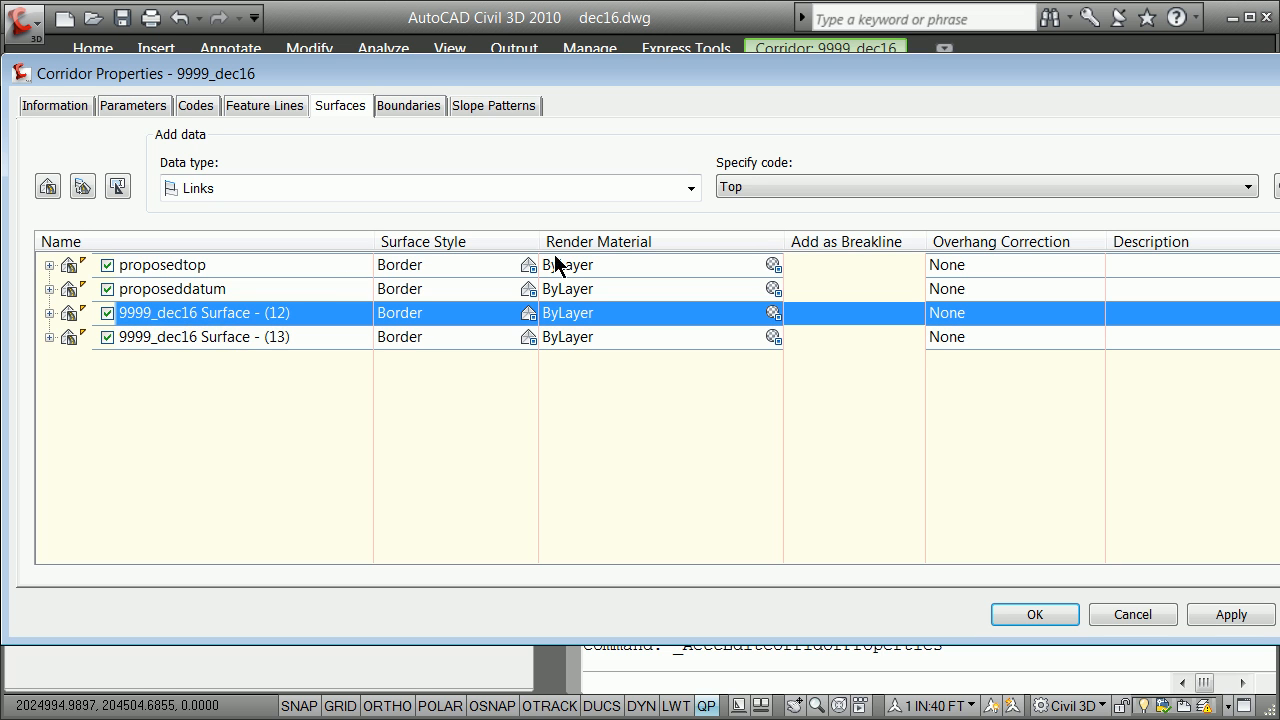
key(Delete)
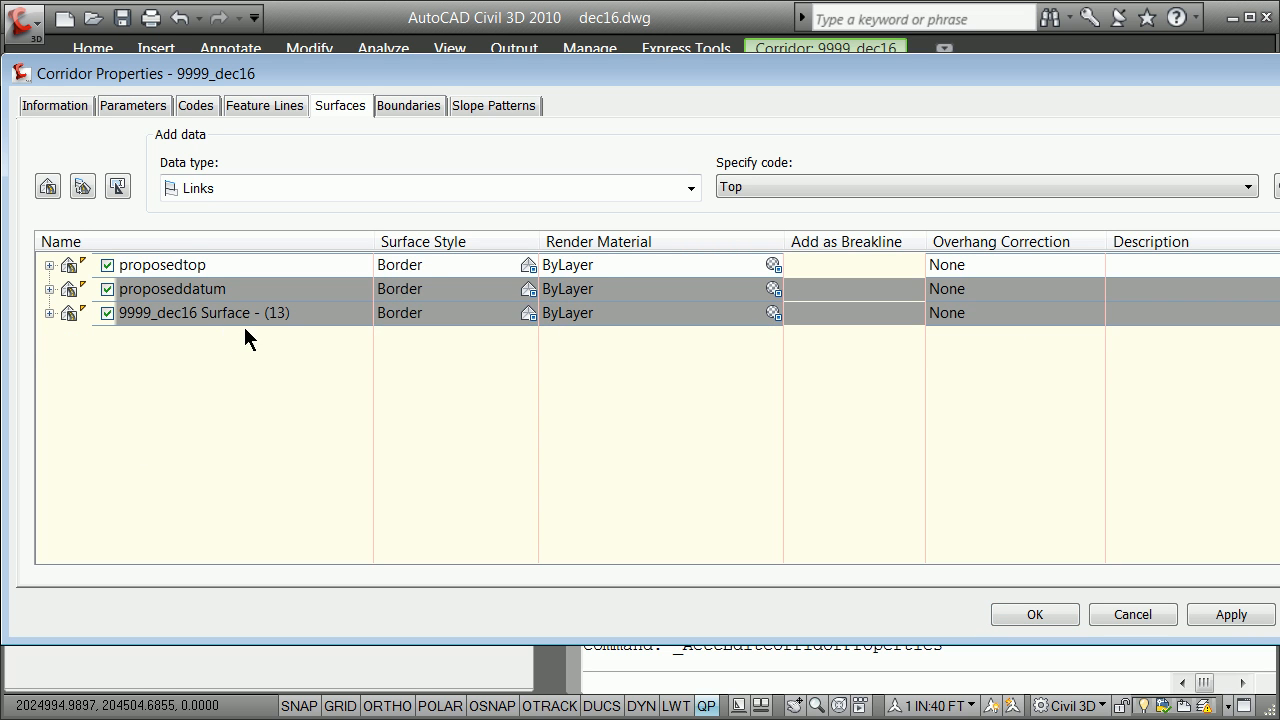
key(Delete)
click(1035, 614)
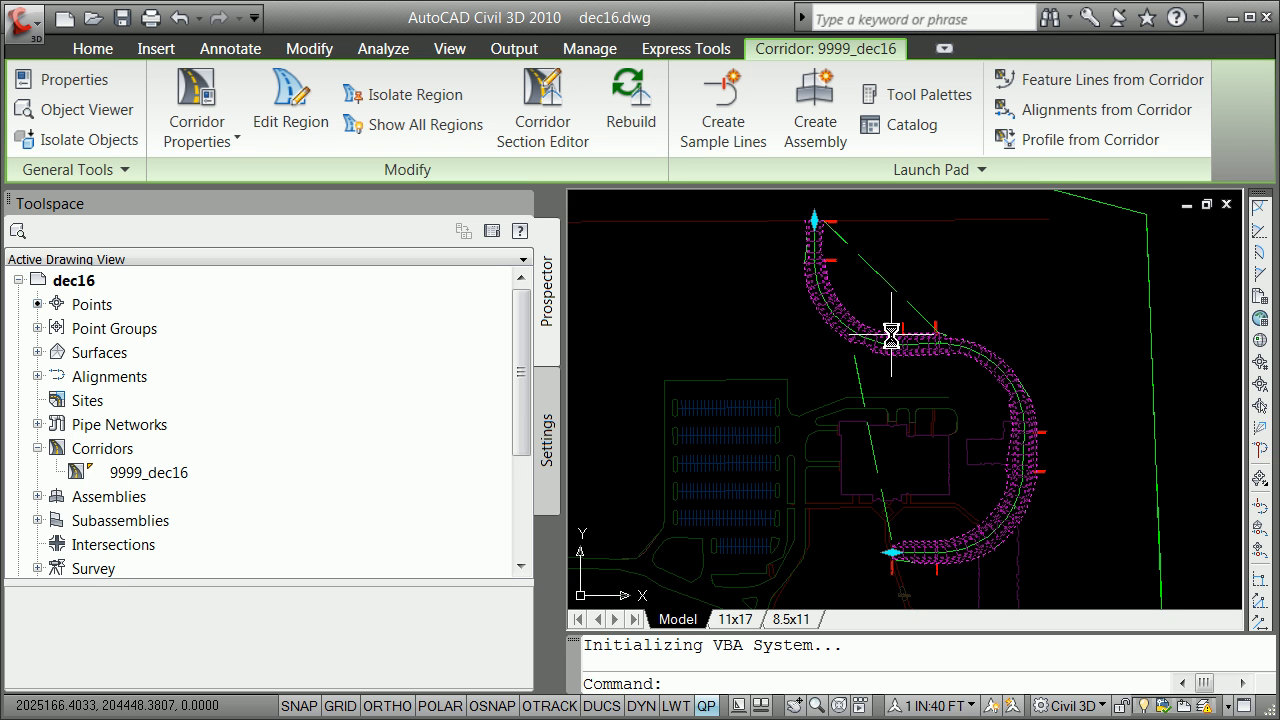
key(Escape)
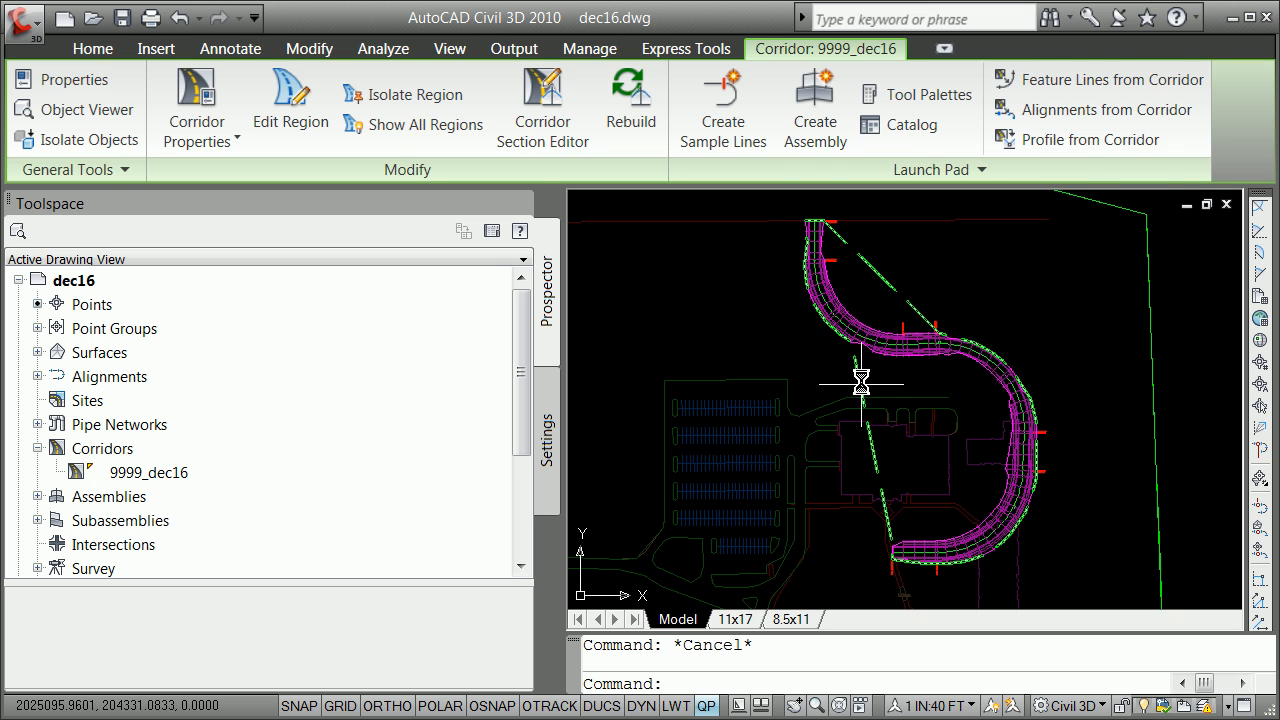
- Automatically add a Daylight outside boundary to the proposedtop surface of corridor 9999_dec16
click(868, 335)
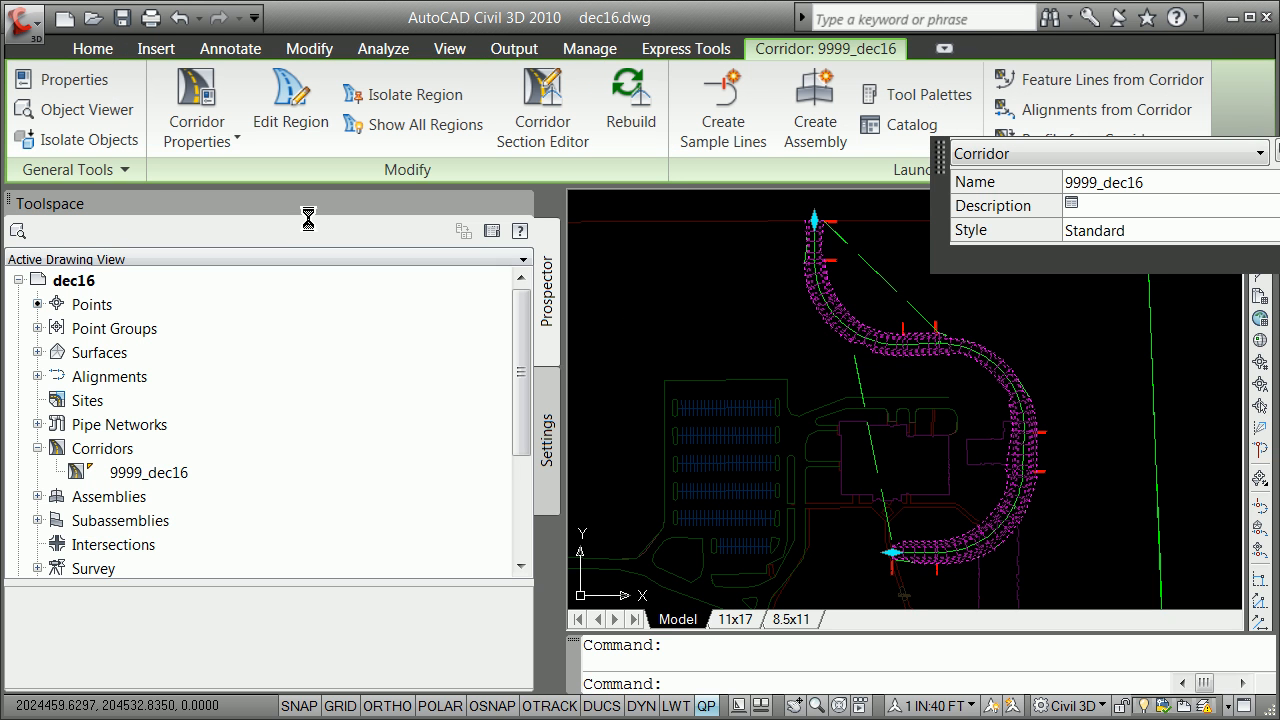
click(196, 105)
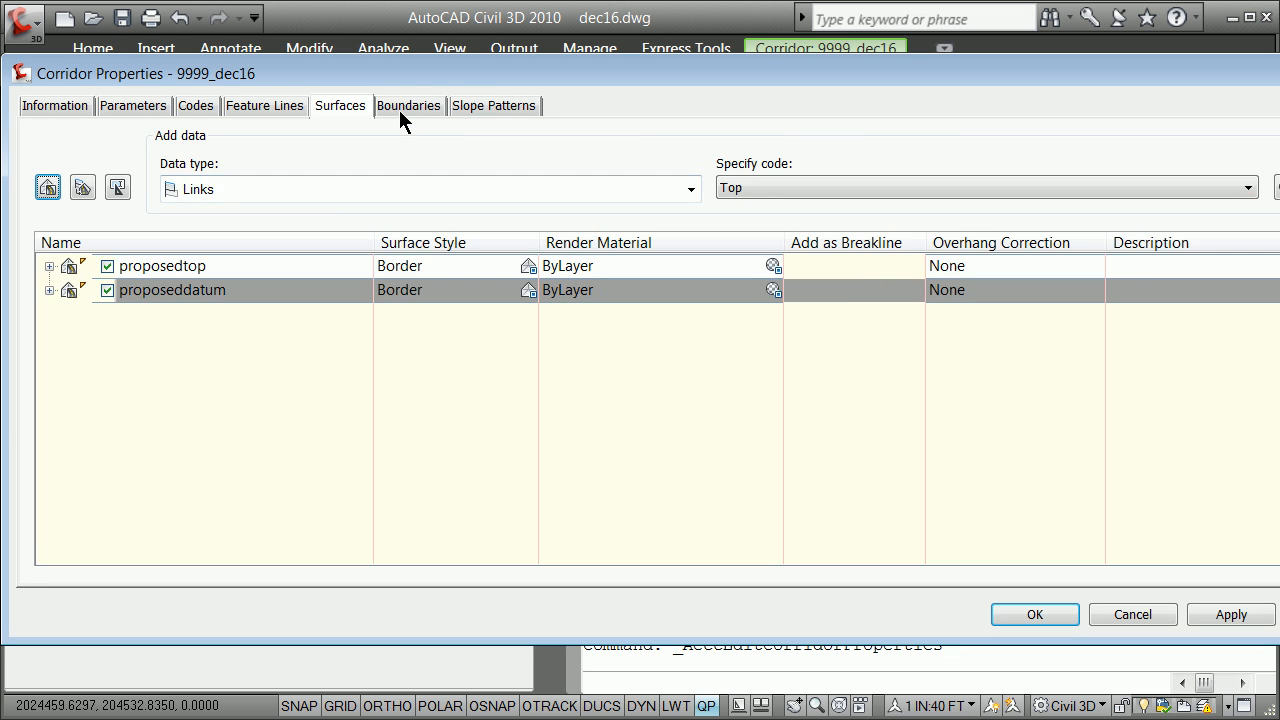
click(400, 108)
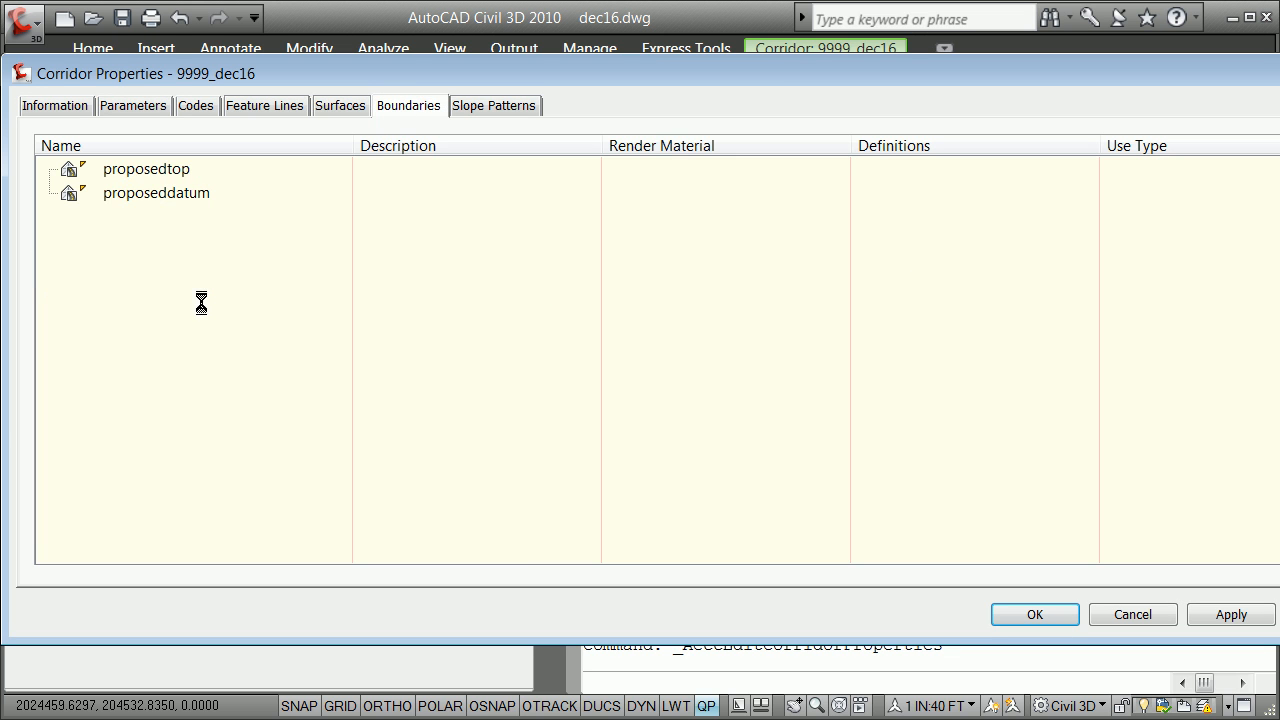
click(126, 176)
right_click(127, 178)
mouse_move(166, 193)
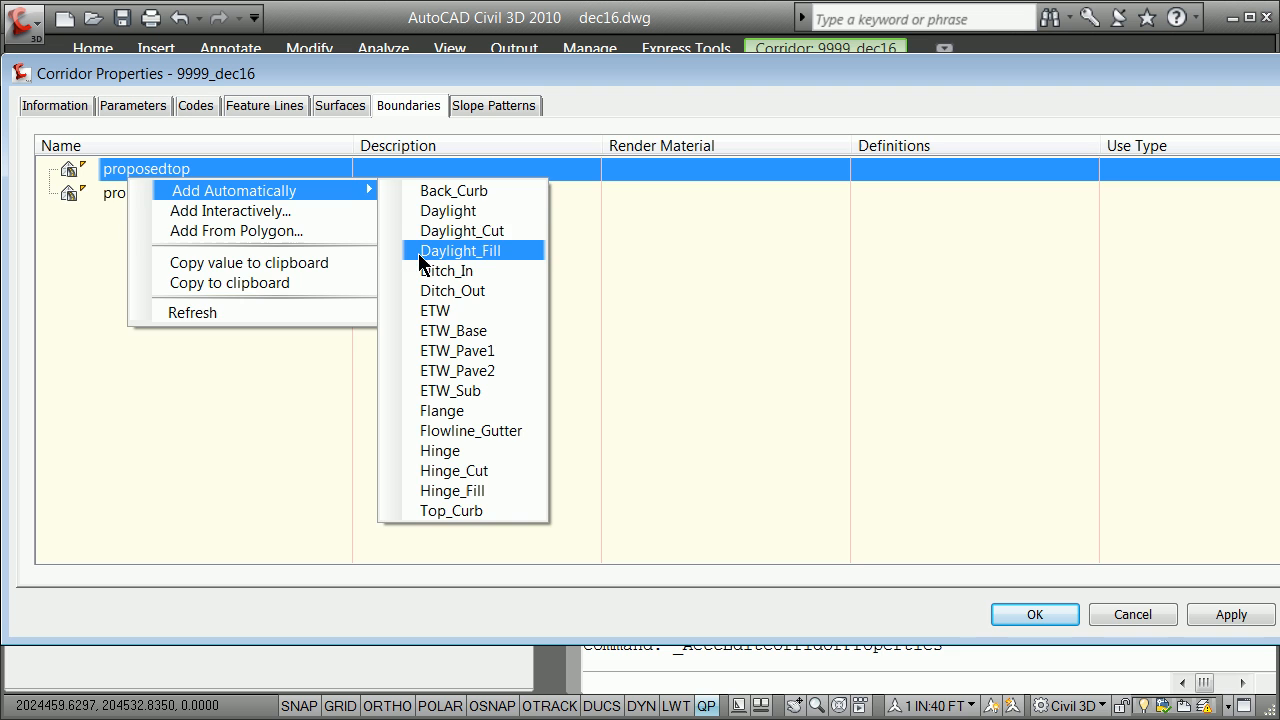
click(440, 210)
- Automatically add a Daylight outside boundary to the proposeddatum surface and apply the corridor changes
click(122, 217)
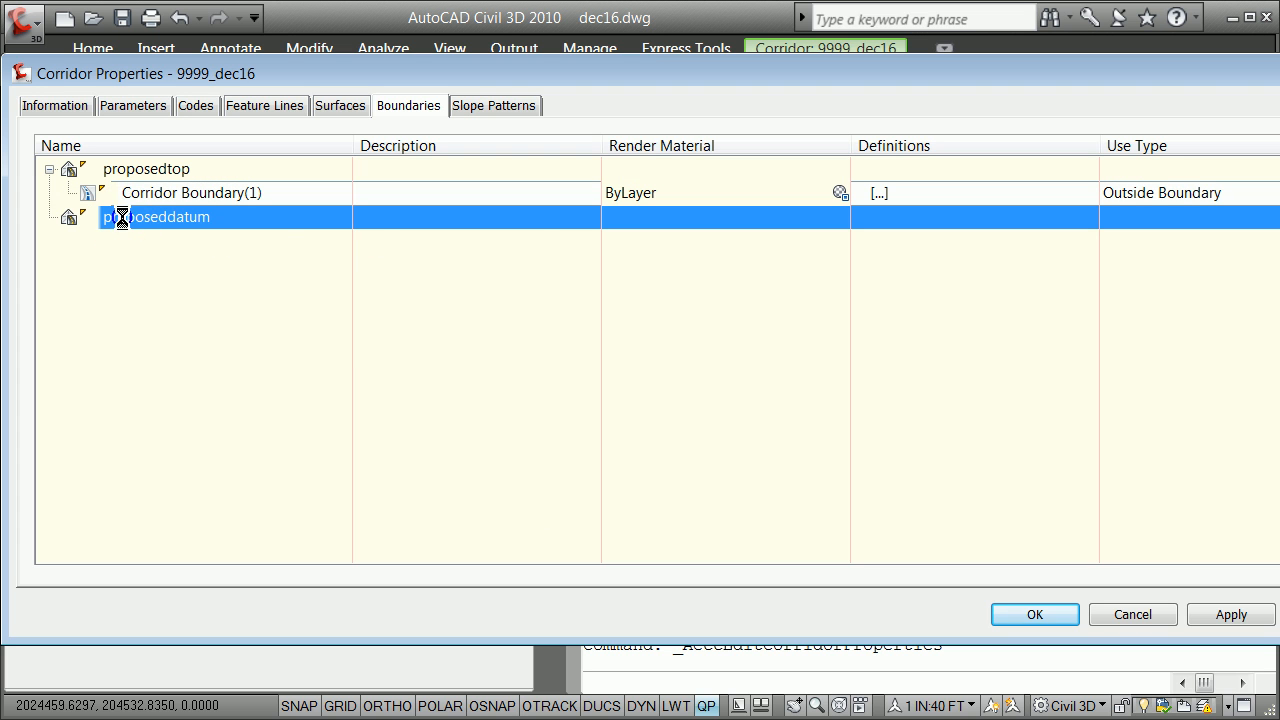
right_click(122, 218)
mouse_move(226, 233)
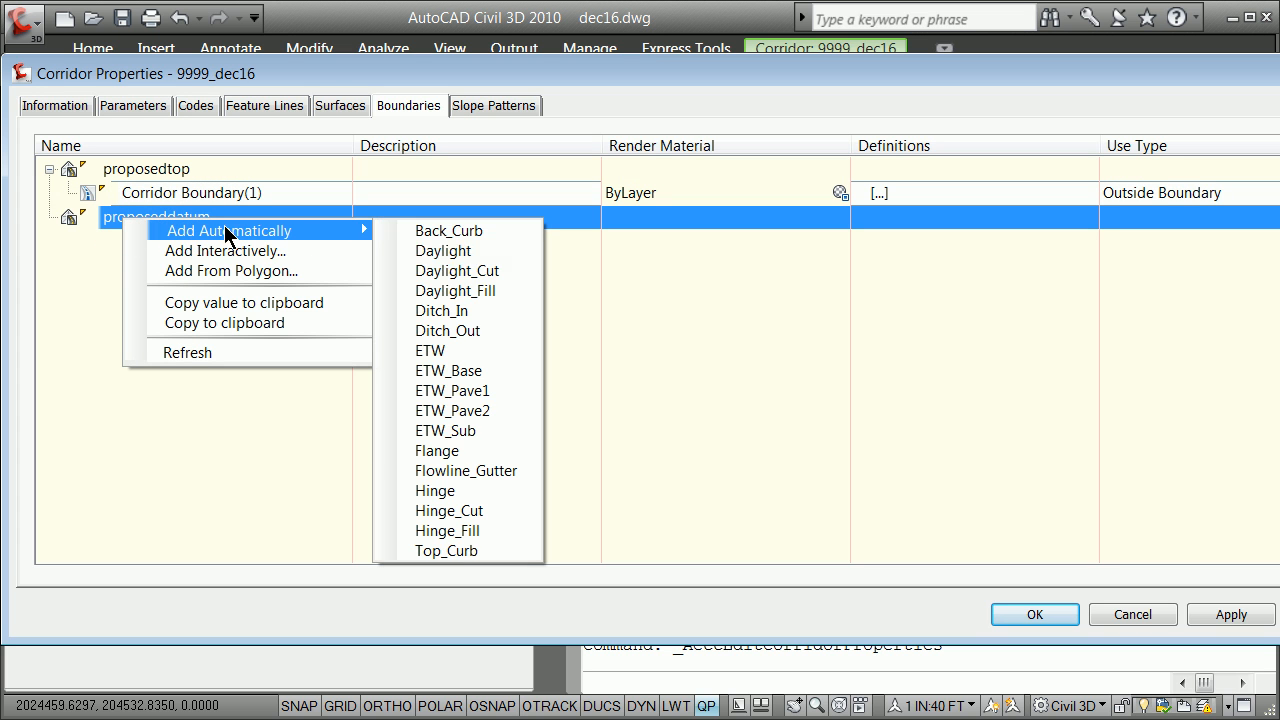
click(450, 251)
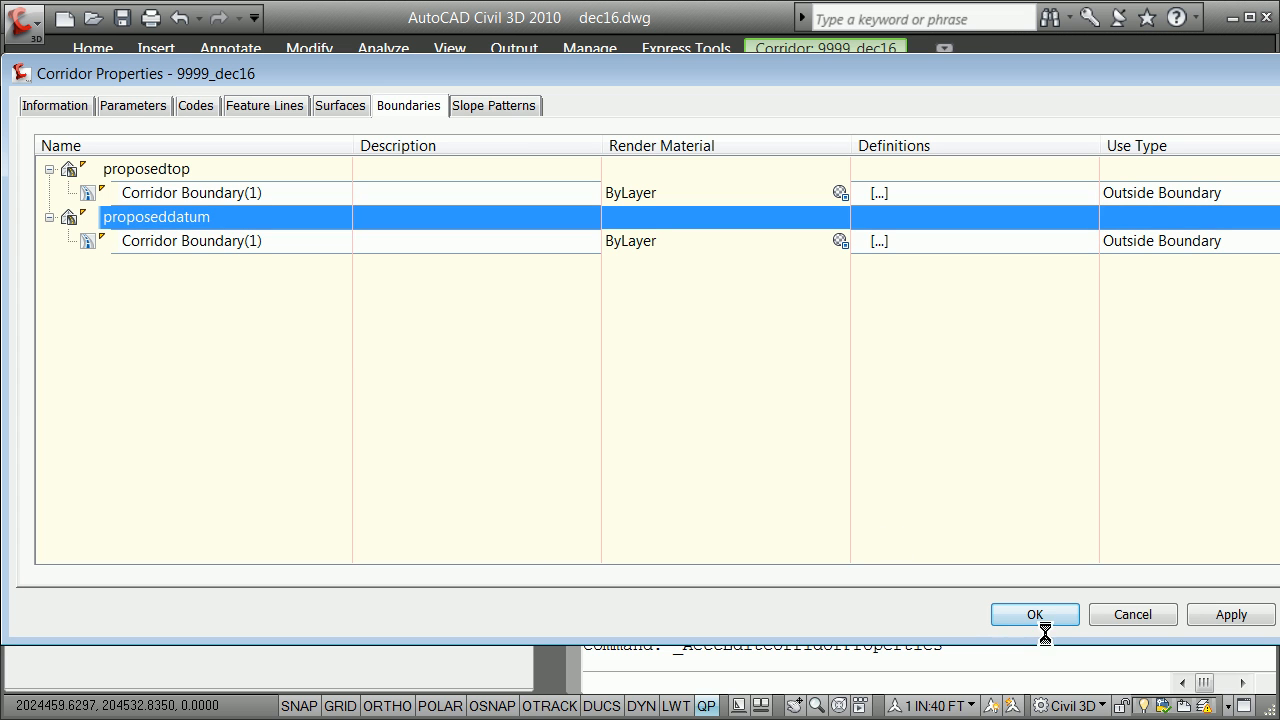
click(1216, 612)
click(1050, 612)
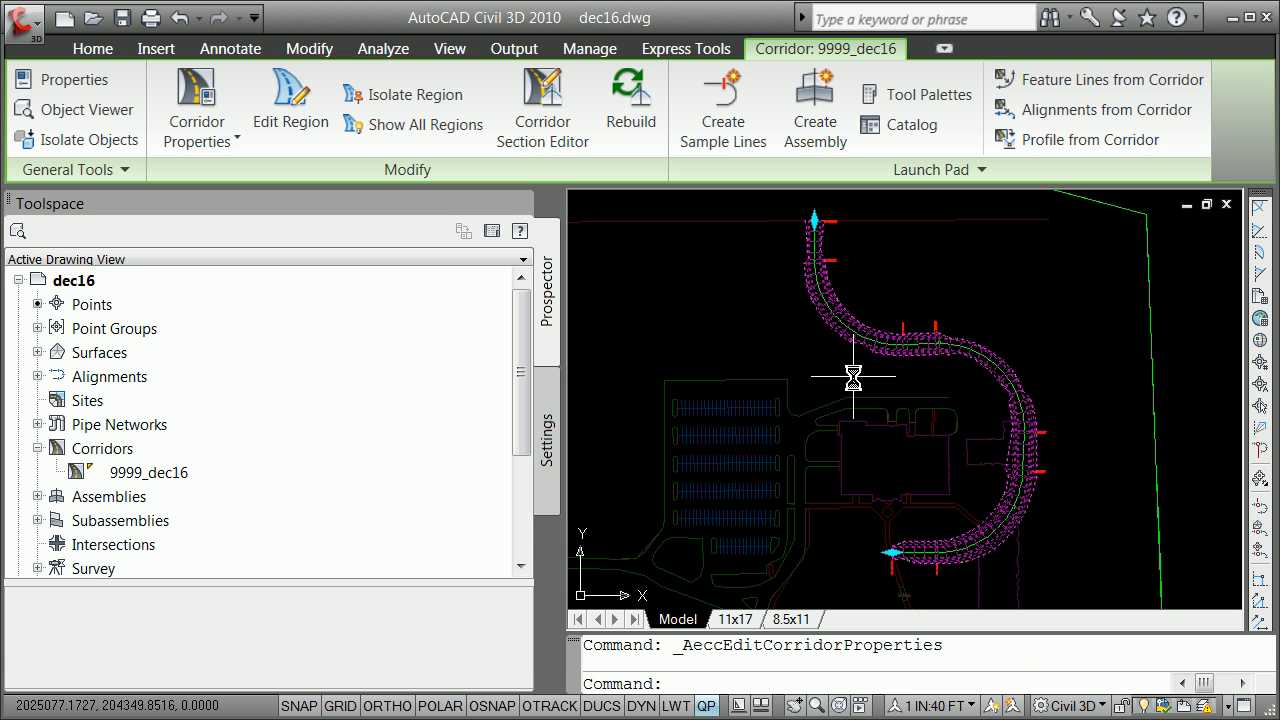
key(Escape)
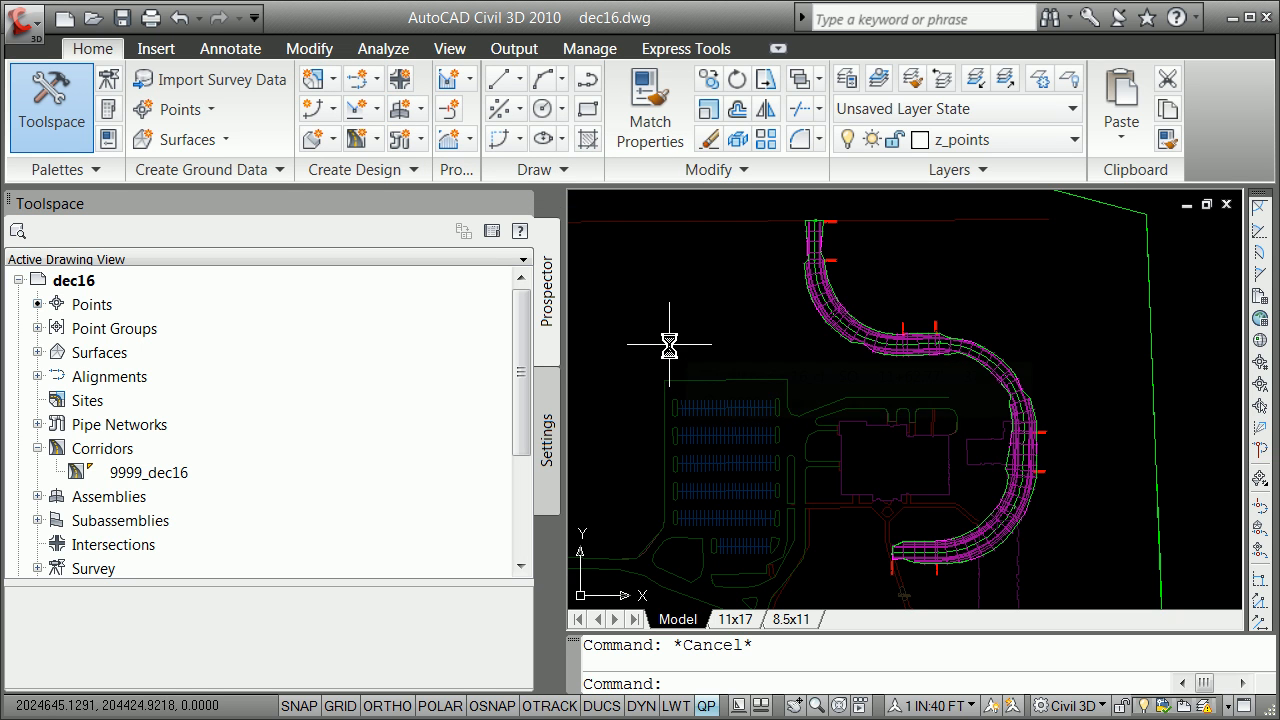
- Create a sample line group for the alignment 9999_dec16_cl
mouse_move(687, 357)
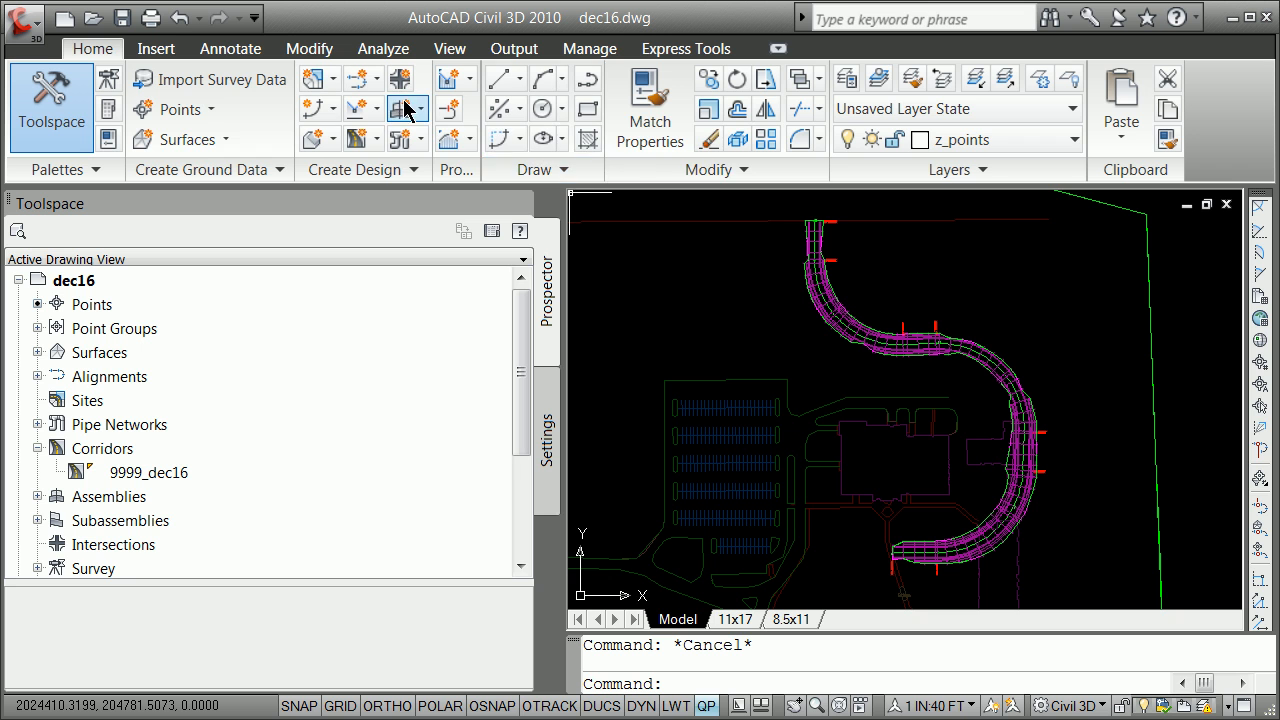
click(448, 108)
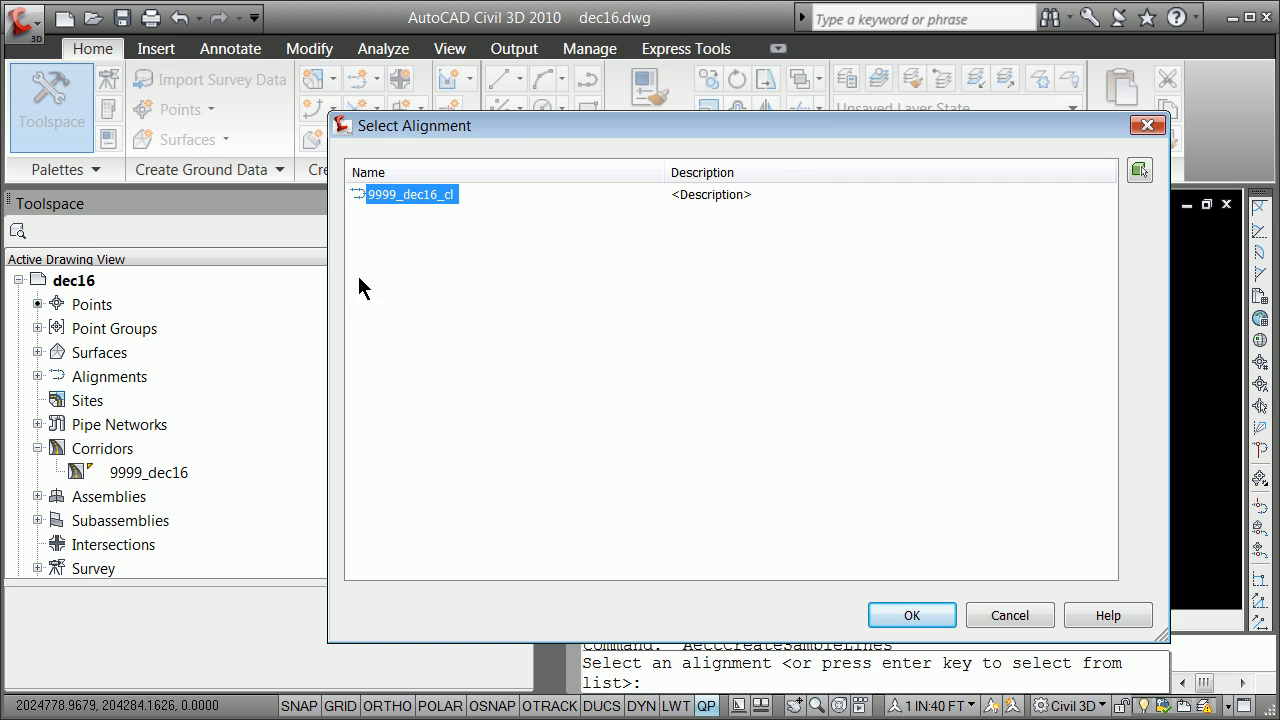
click(911, 614)
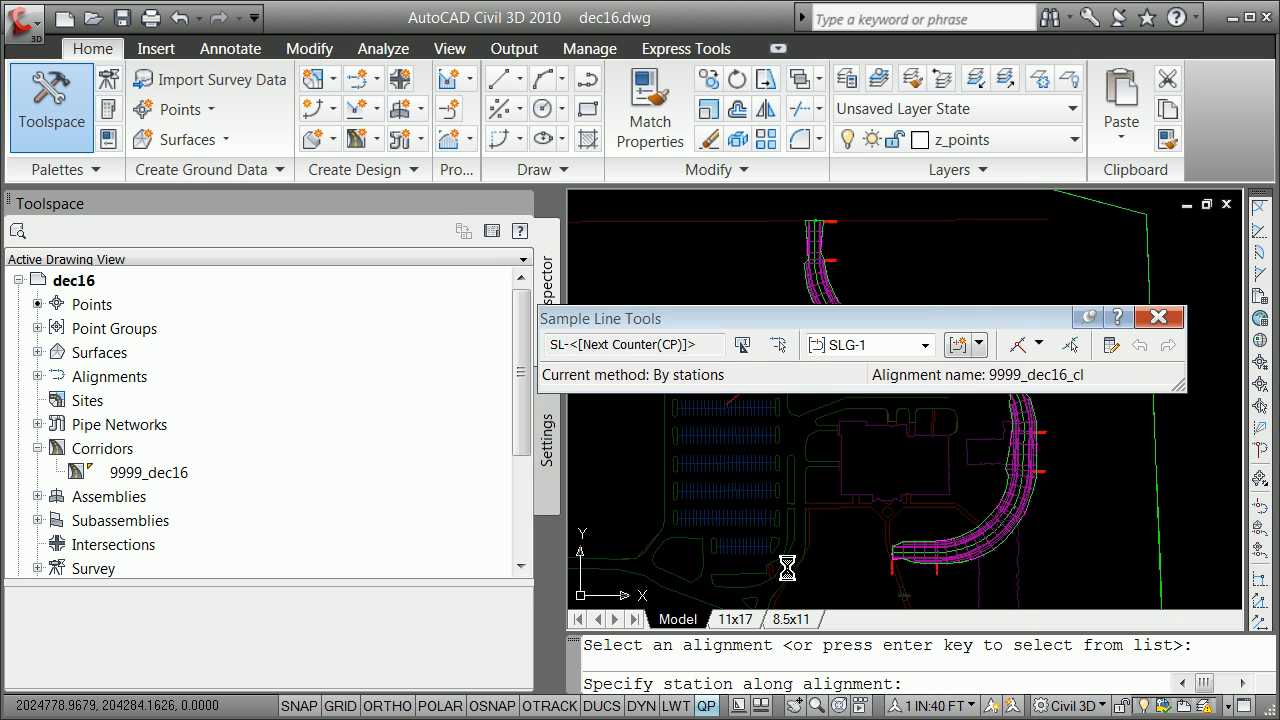
- Create sample lines by range of stations over the full alignment with an increment along curves of 25
click(984, 345)
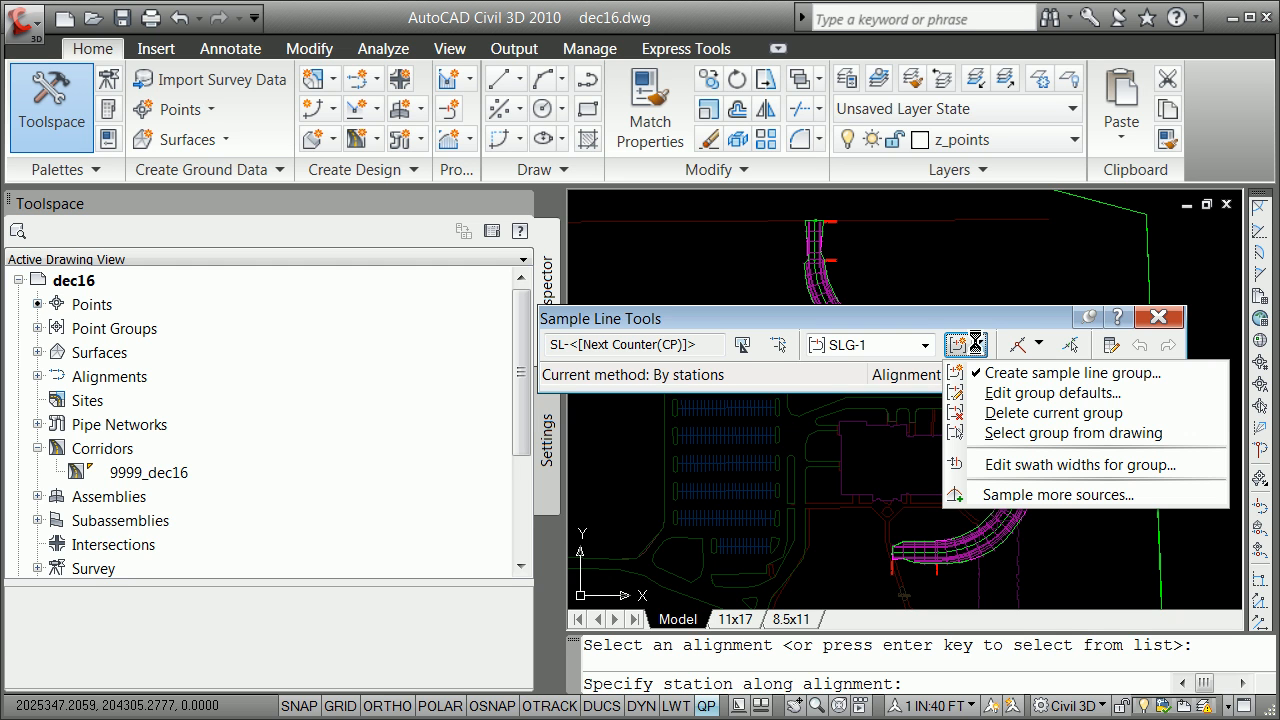
click(1032, 344)
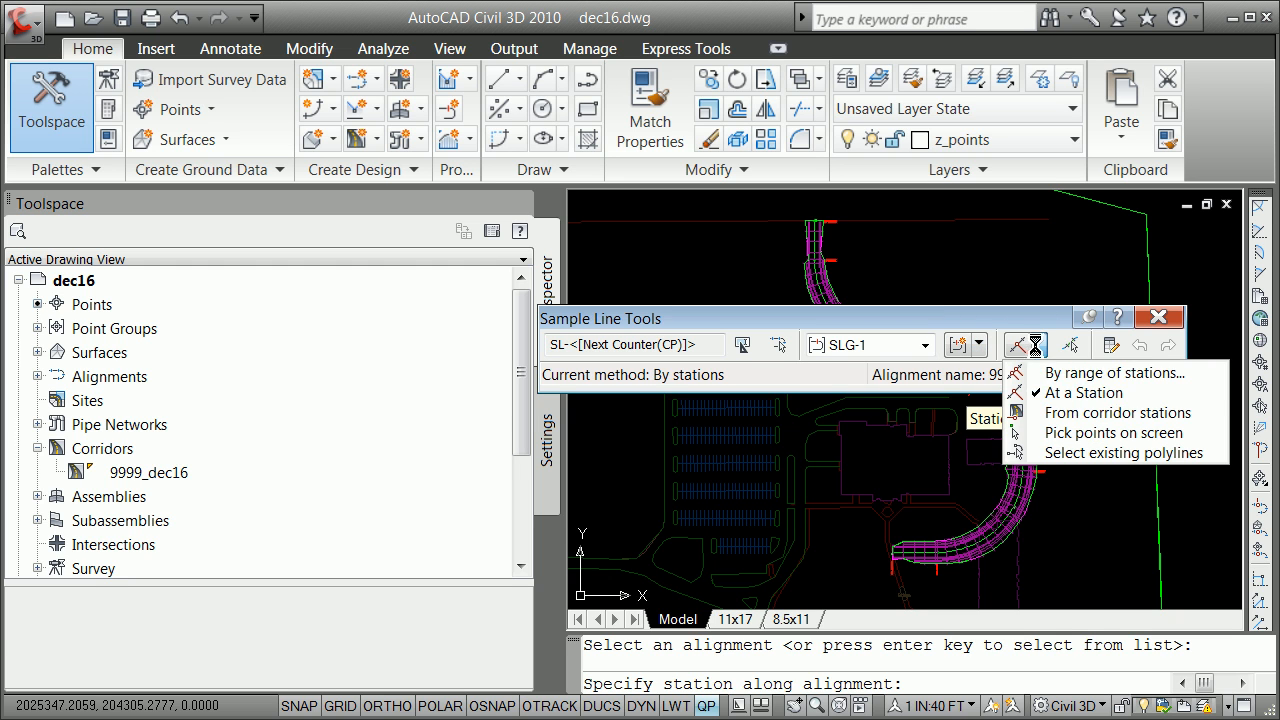
click(1080, 372)
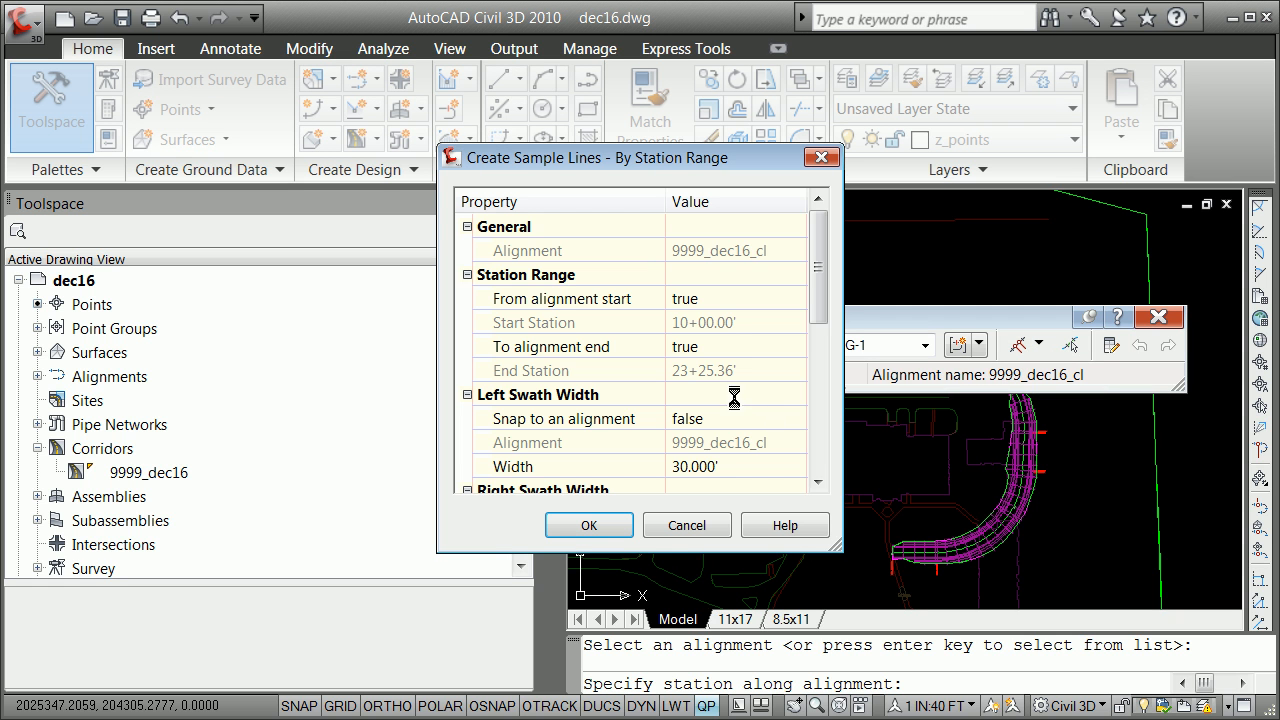
drag(818, 277, 795, 388)
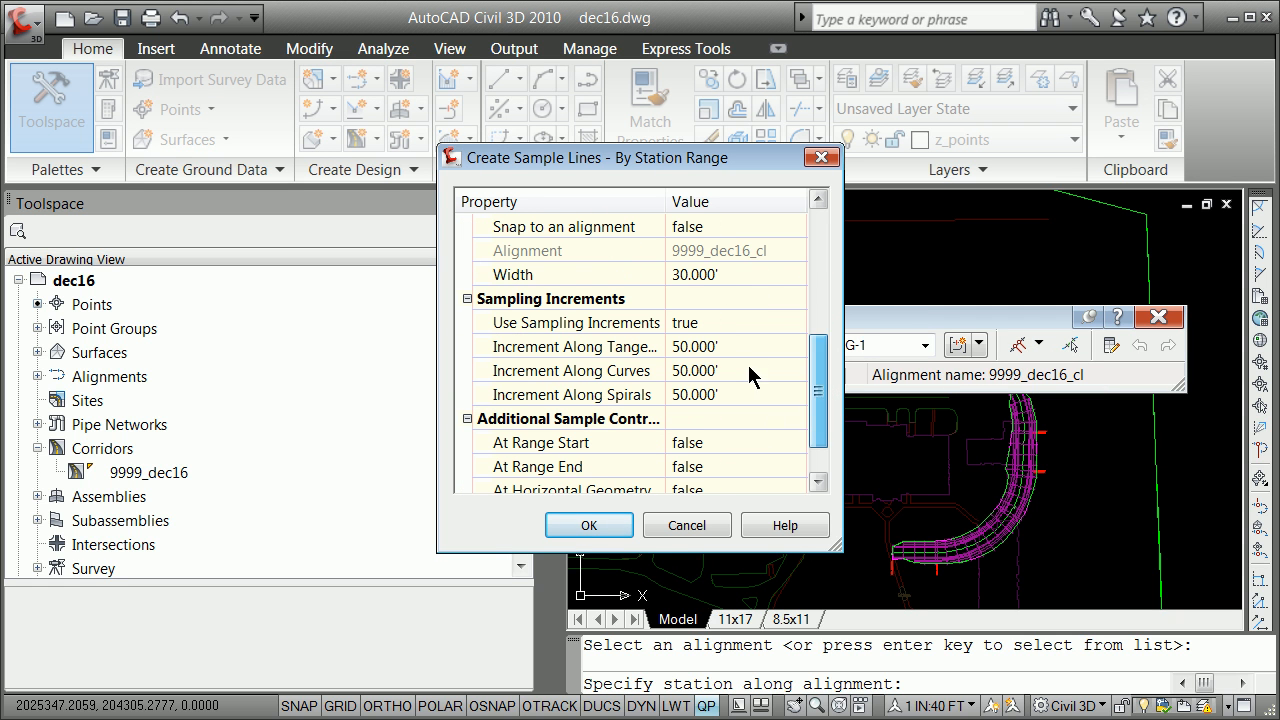
click(716, 371)
text(2)
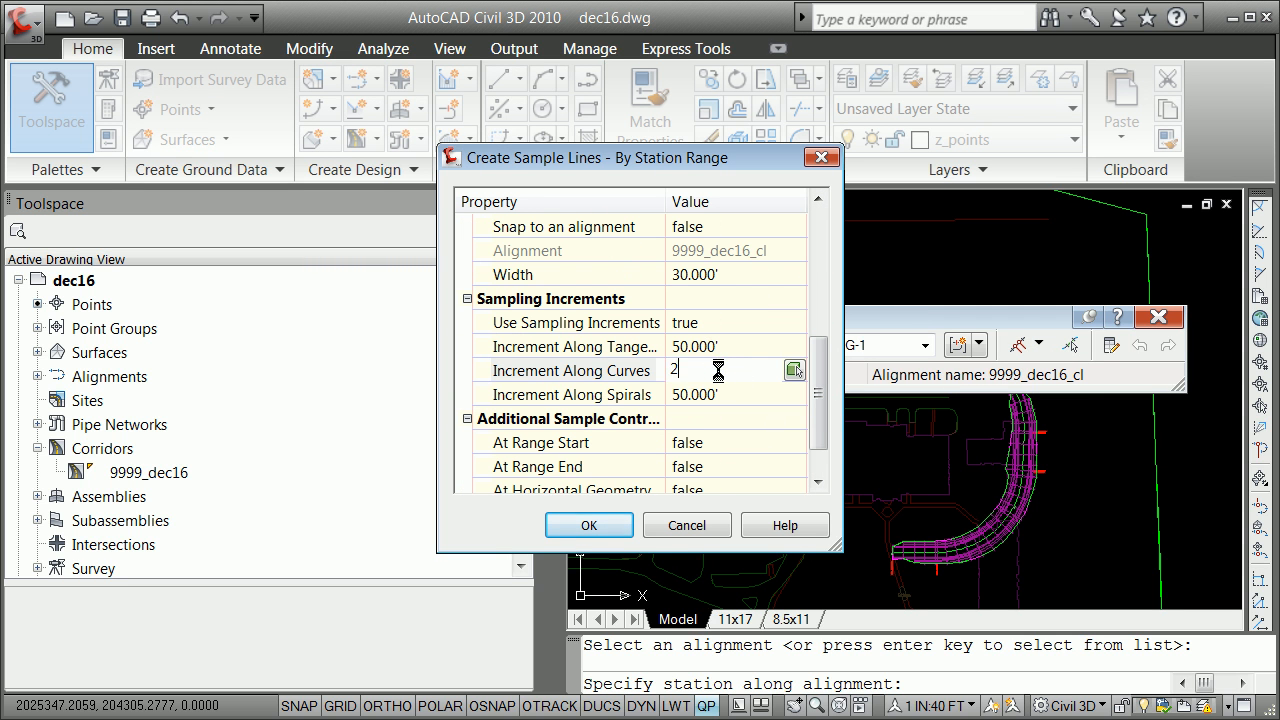
text(5)
click(570, 527)
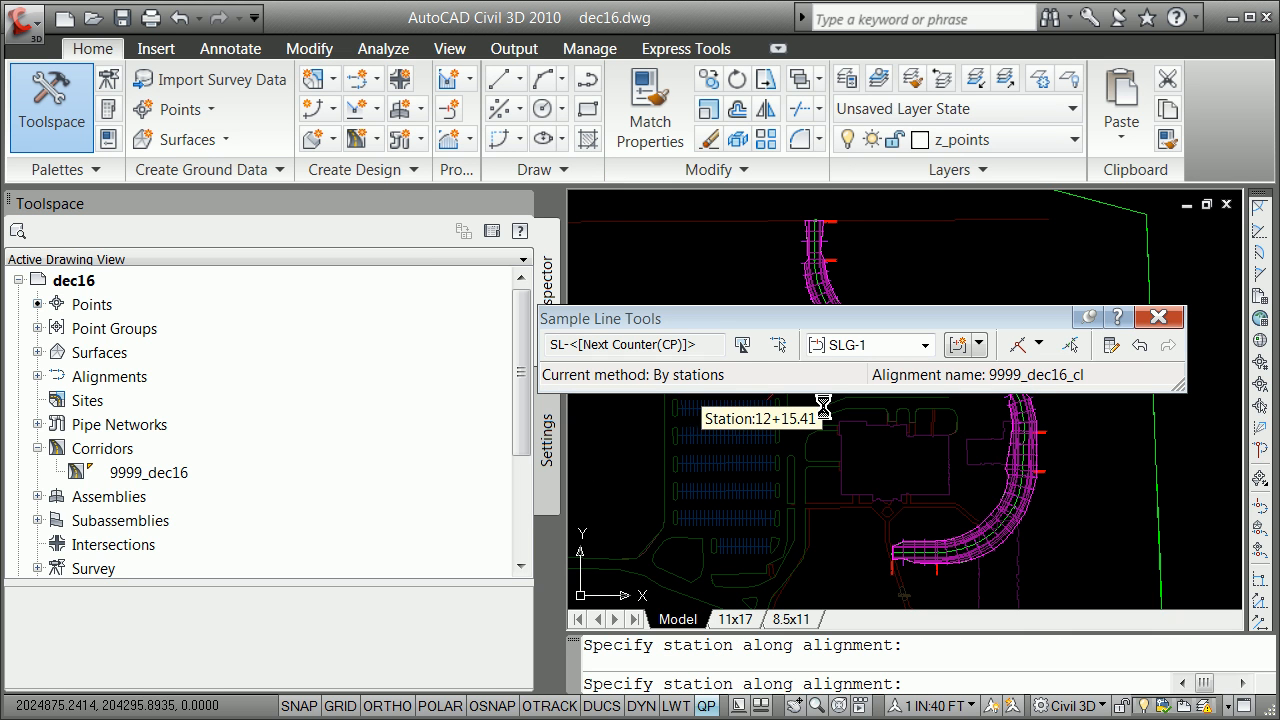
- Recreate the sample lines by range of stations with an increment of 25 along curves, overwriting all duplicates, and finish the command
click(1037, 347)
click(1040, 372)
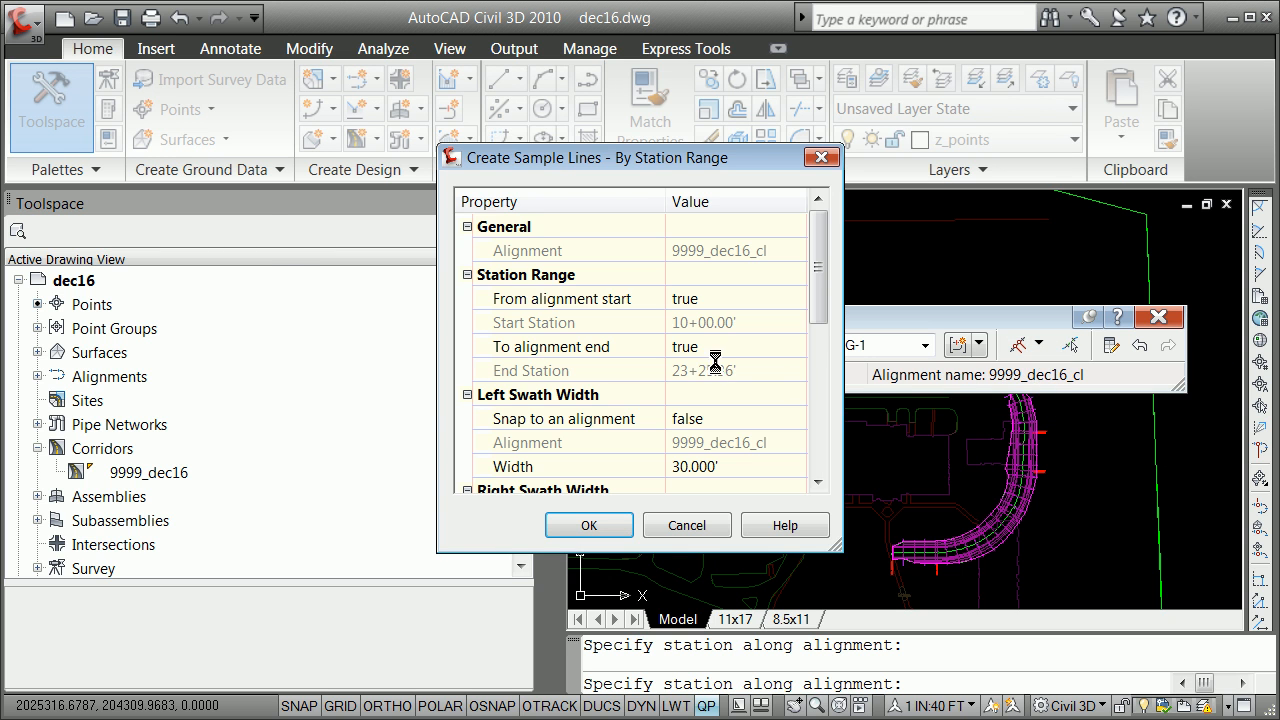
drag(815, 305, 815, 398)
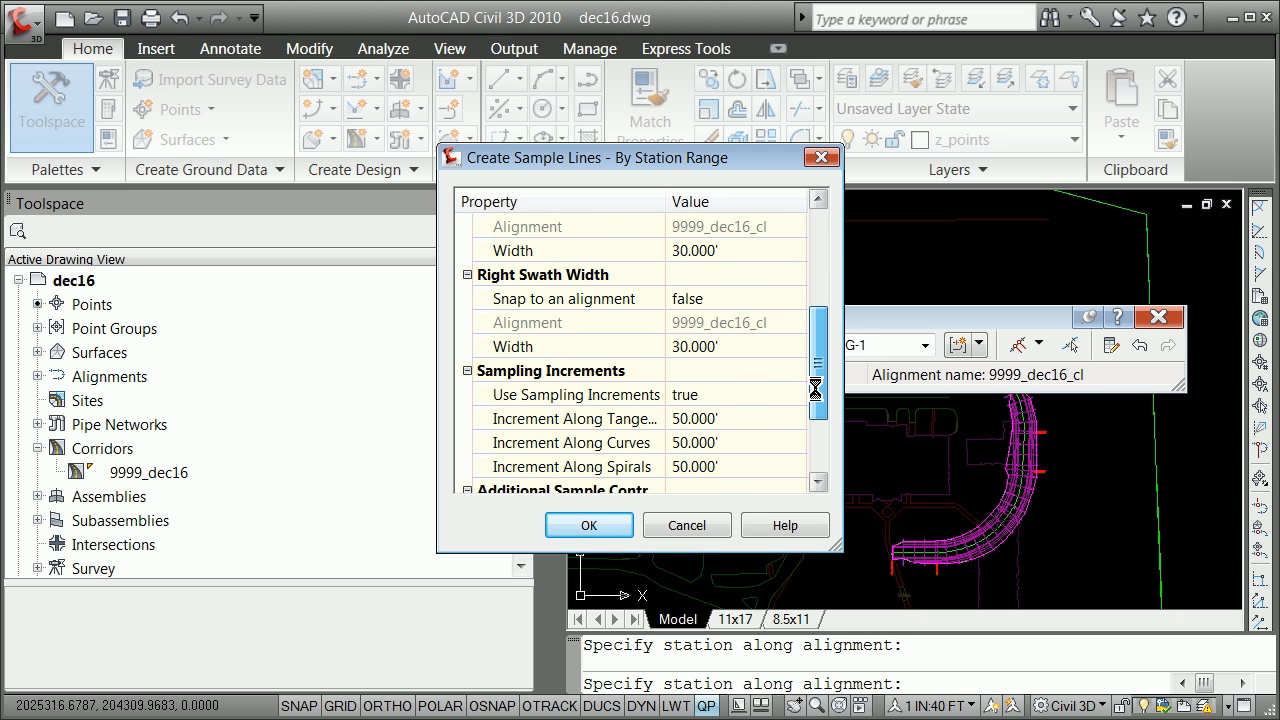
click(698, 443)
text(25)
click(591, 522)
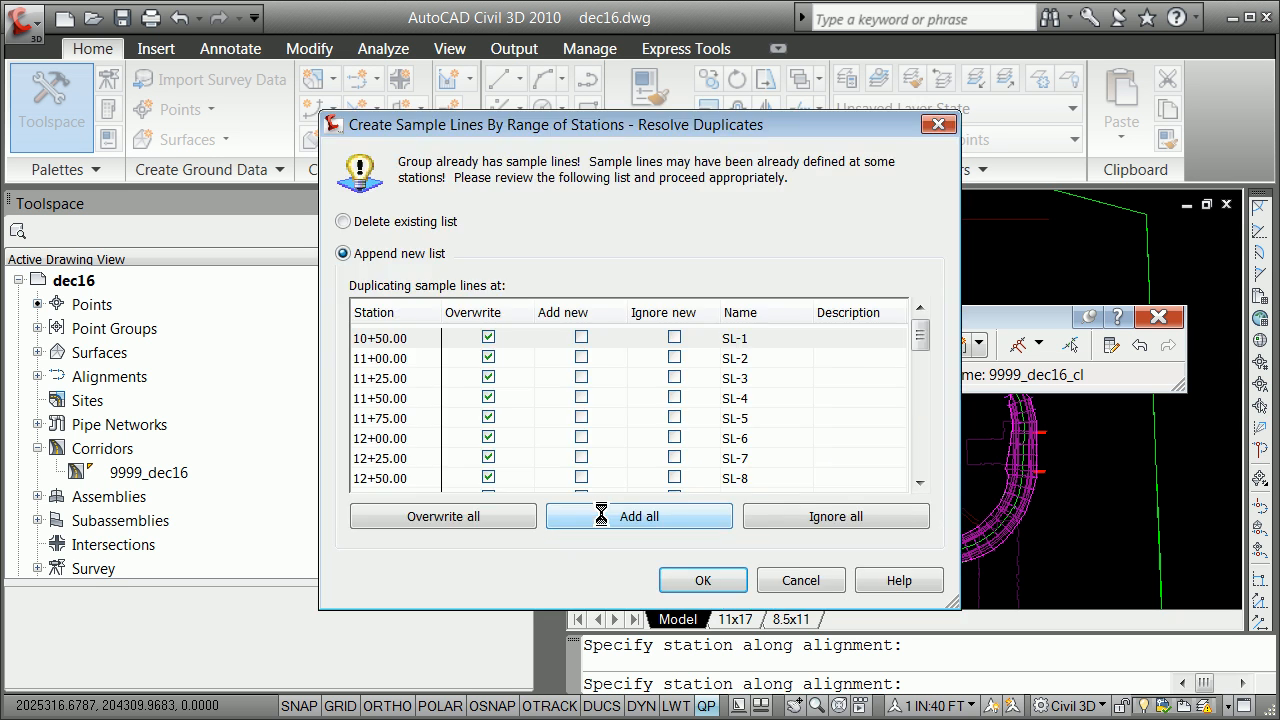
click(488, 516)
click(690, 578)
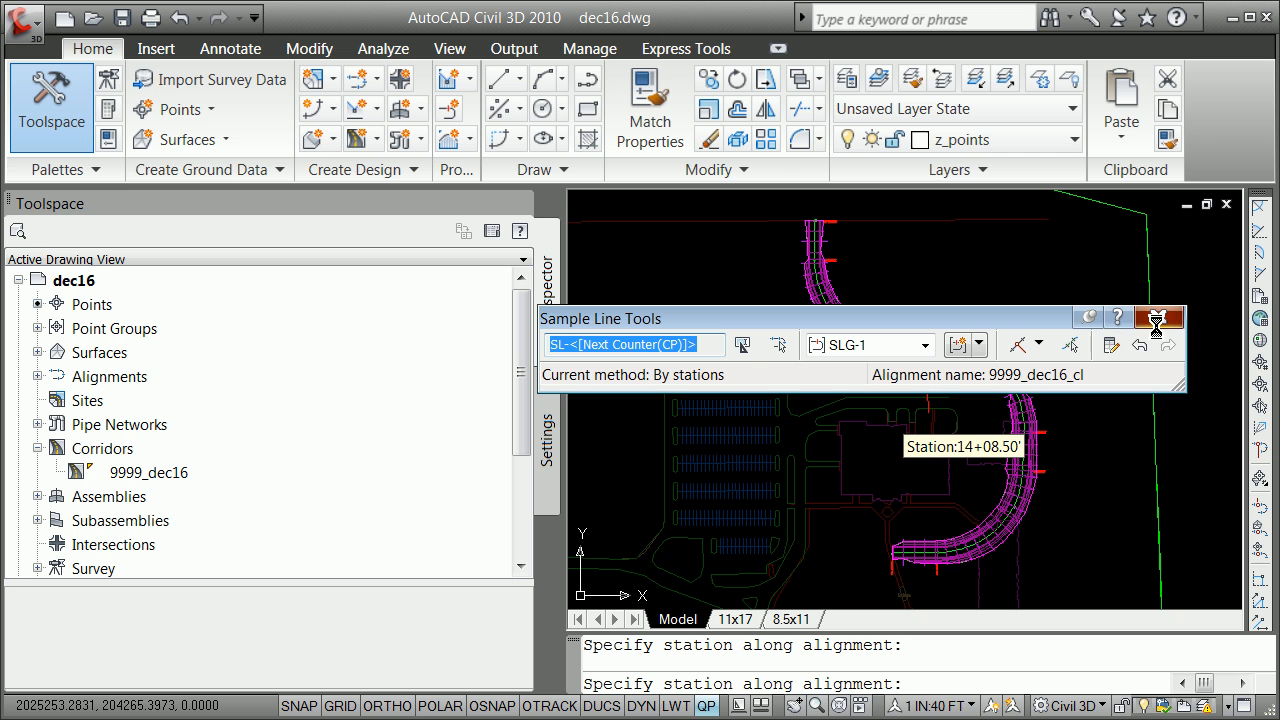
key(Return)
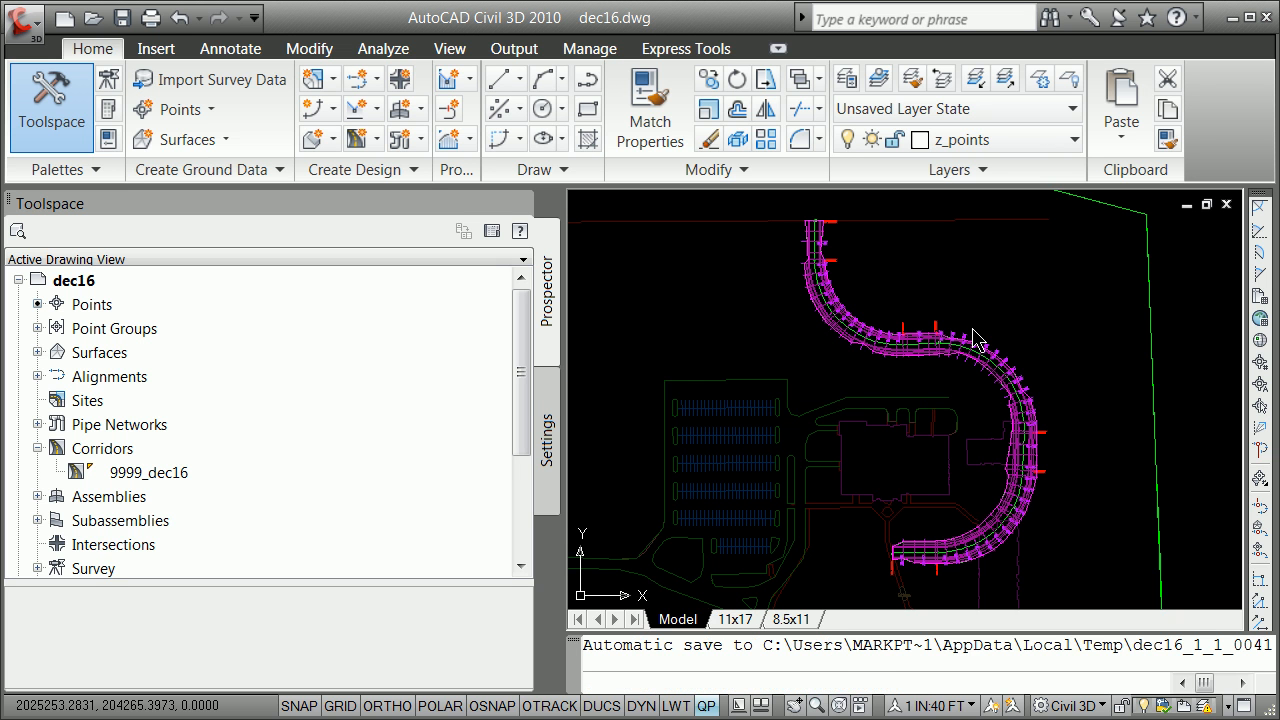
- Examine the spacing and placement of the sample lines along the corridor's curves
scroll(826, 289, up, 5)
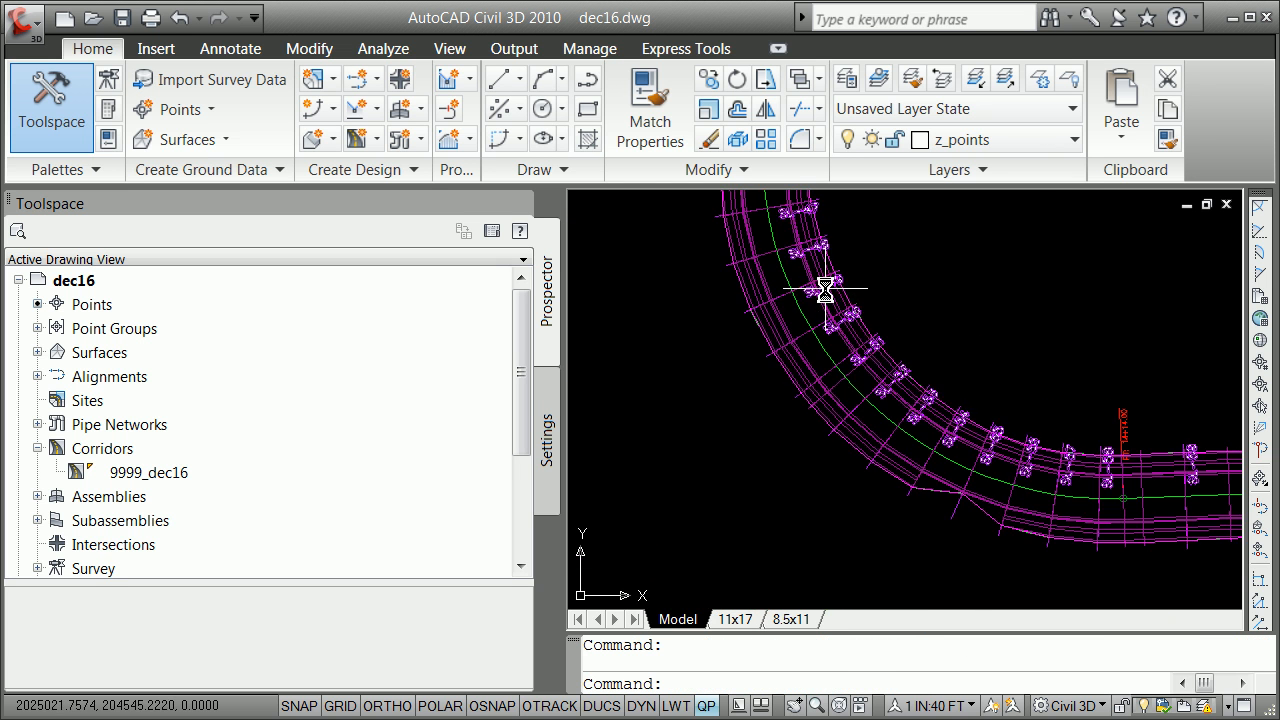
scroll(824, 287, down, 8)
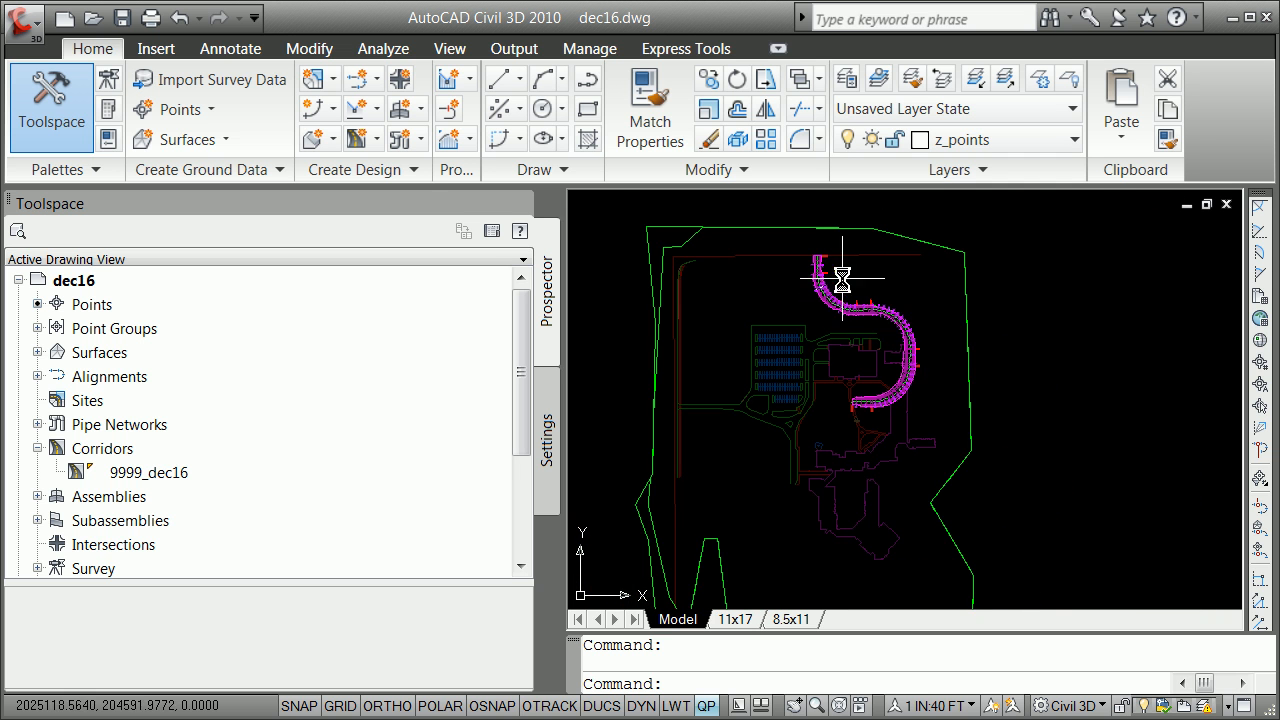
scroll(833, 261, up, 6)
scroll(814, 257, down, 10)
scroll(846, 206, up, 8)
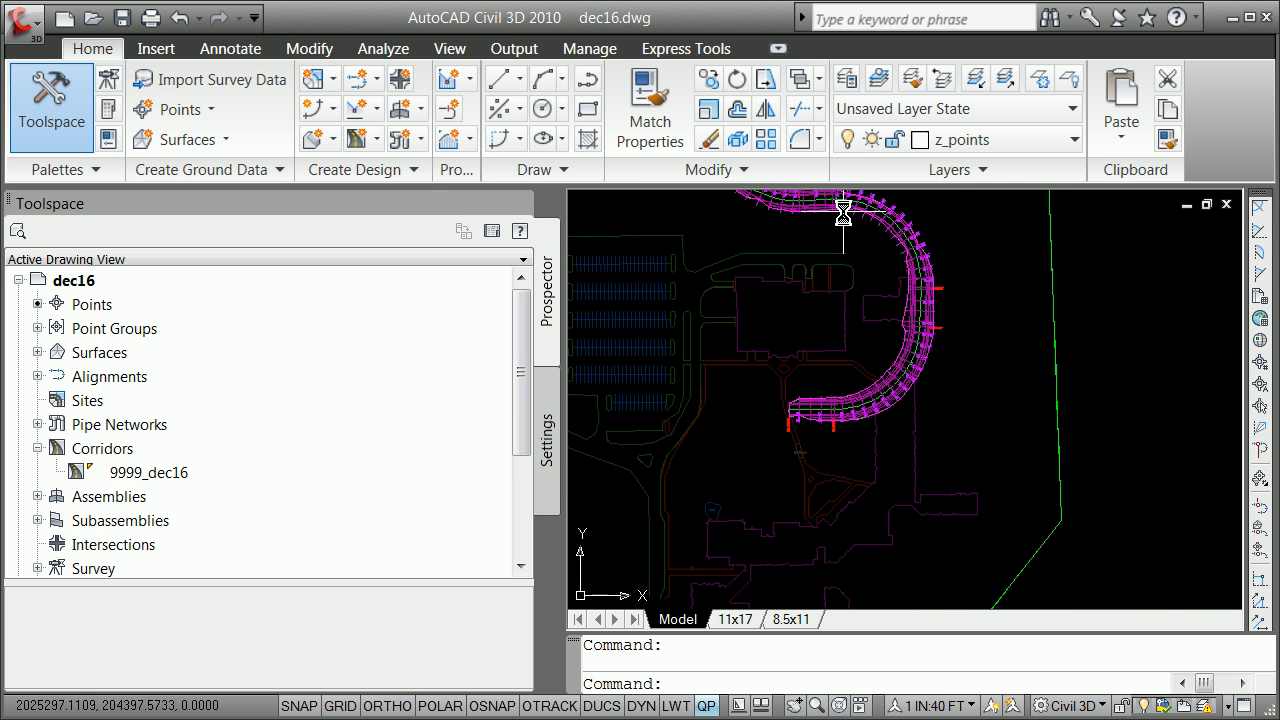
scroll(843, 213, down, 10)
scroll(834, 206, up, 8)
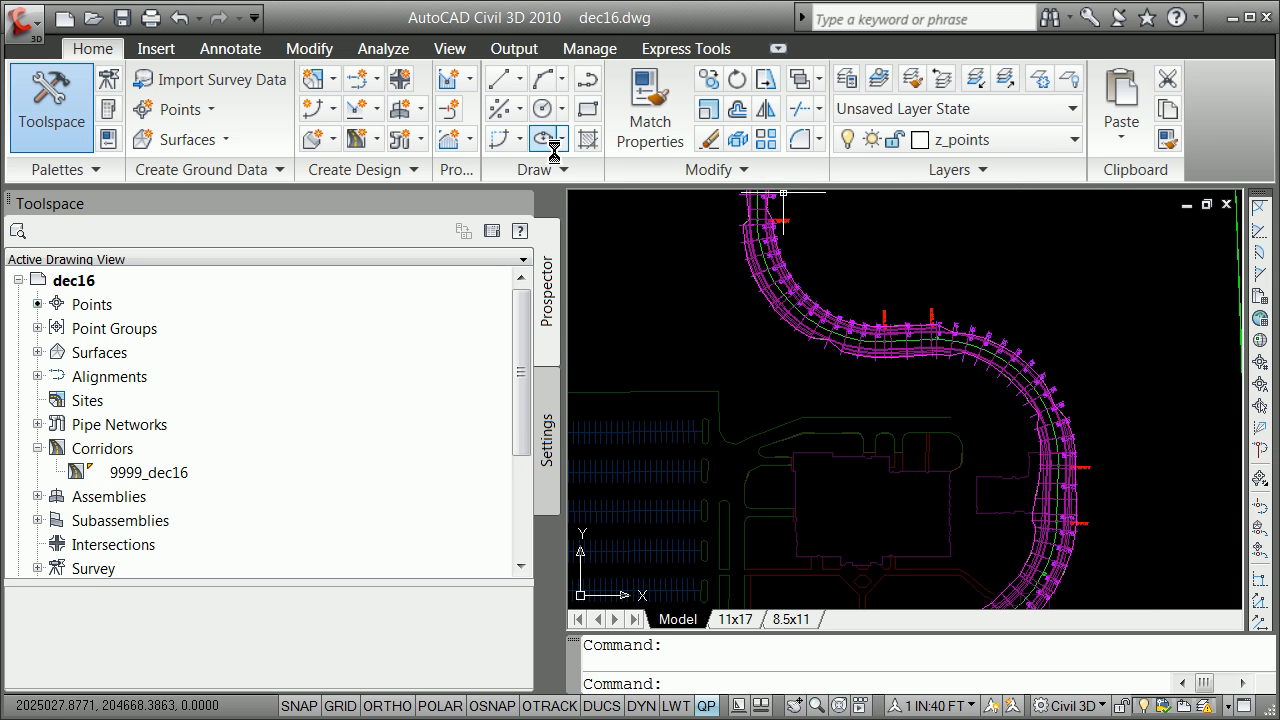
- Create multiple section views for sample line group SLG-1 with the default settings, placed in the empty area east of the site
scroll(614, 190, down, 5)
scroll(686, 194, down, 3)
scroll(700, 195, up, 5)
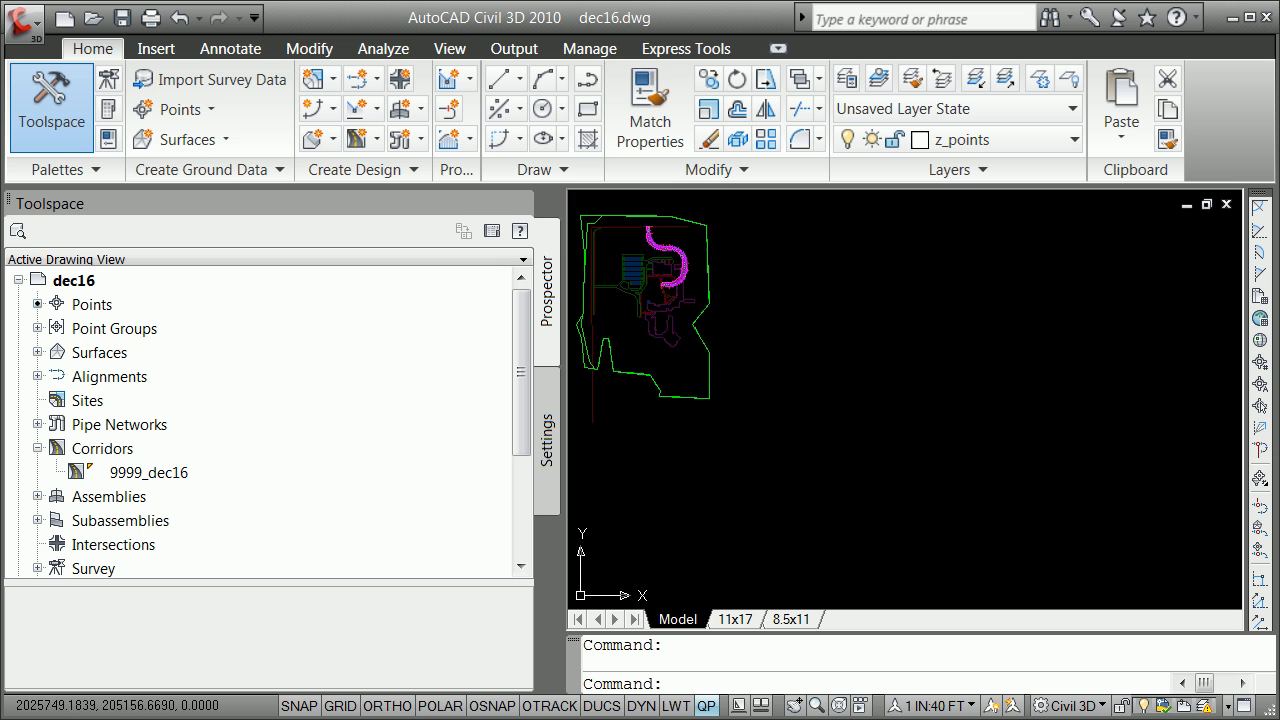
click(469, 139)
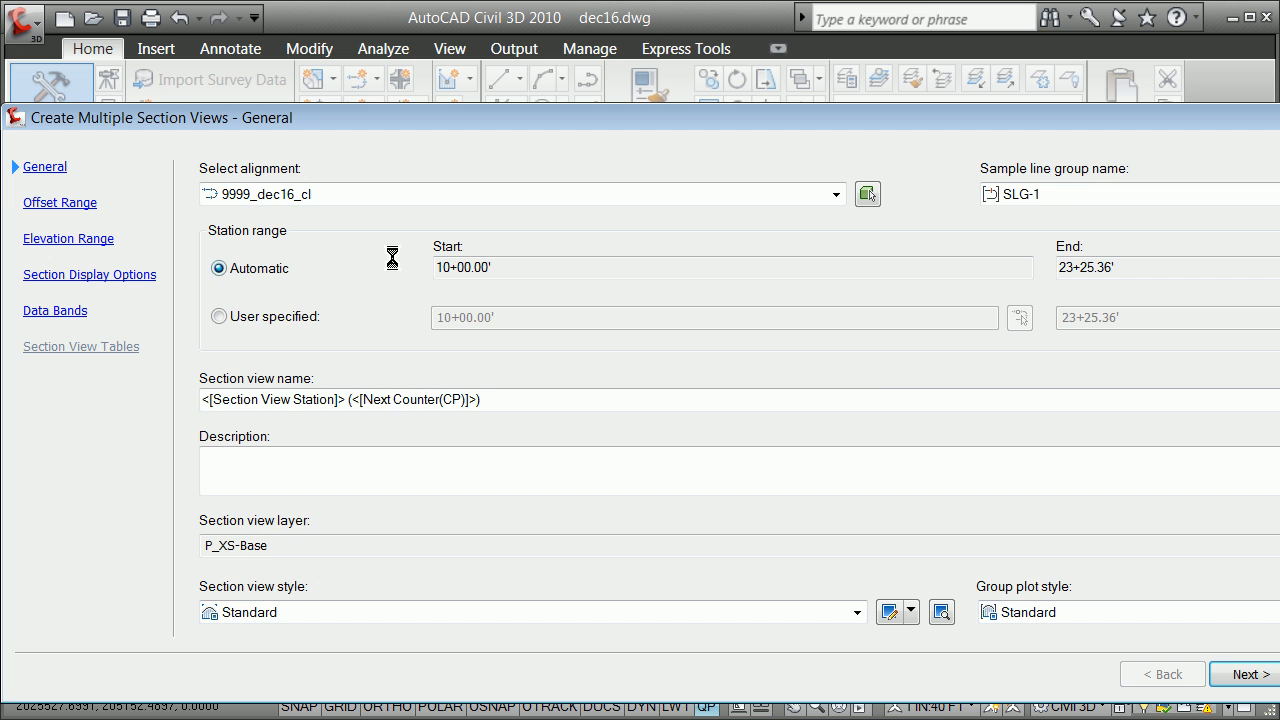
click(80, 204)
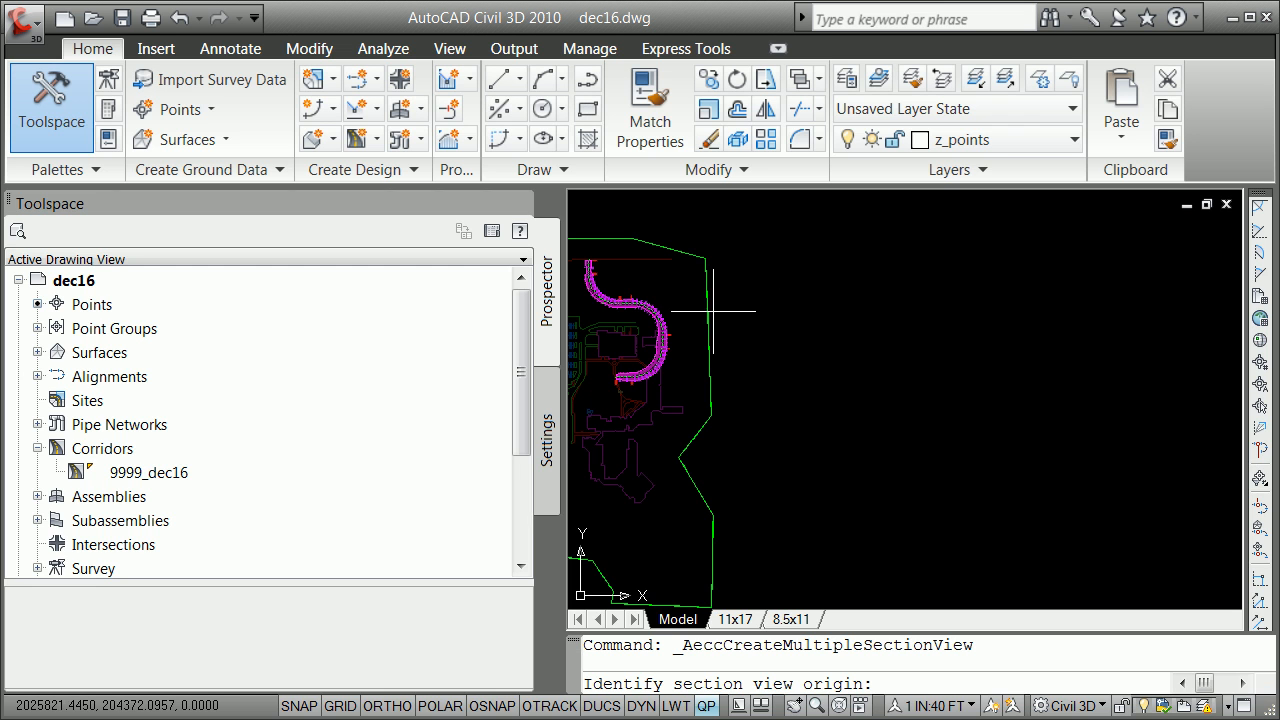
click(775, 281)
click(775, 281)
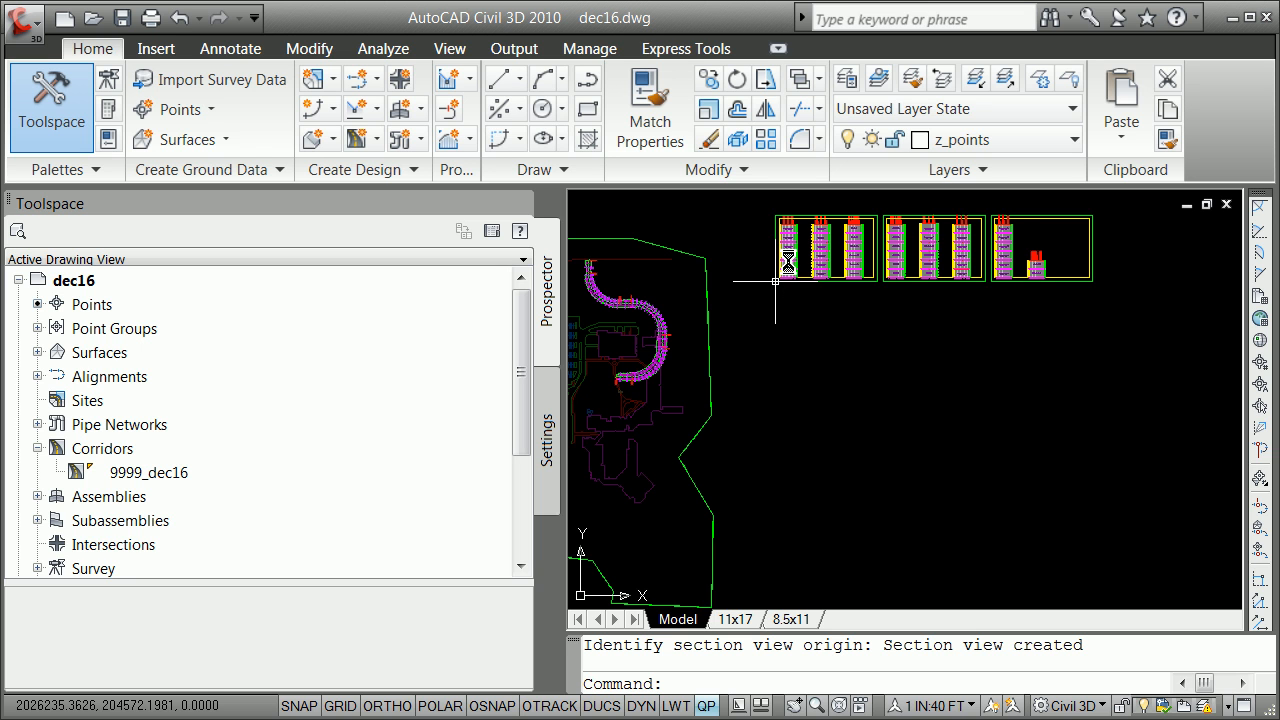
- Set the annotation scale to 1 IN:10 FT for the crowded section view labels
scroll(785, 265, up, 1)
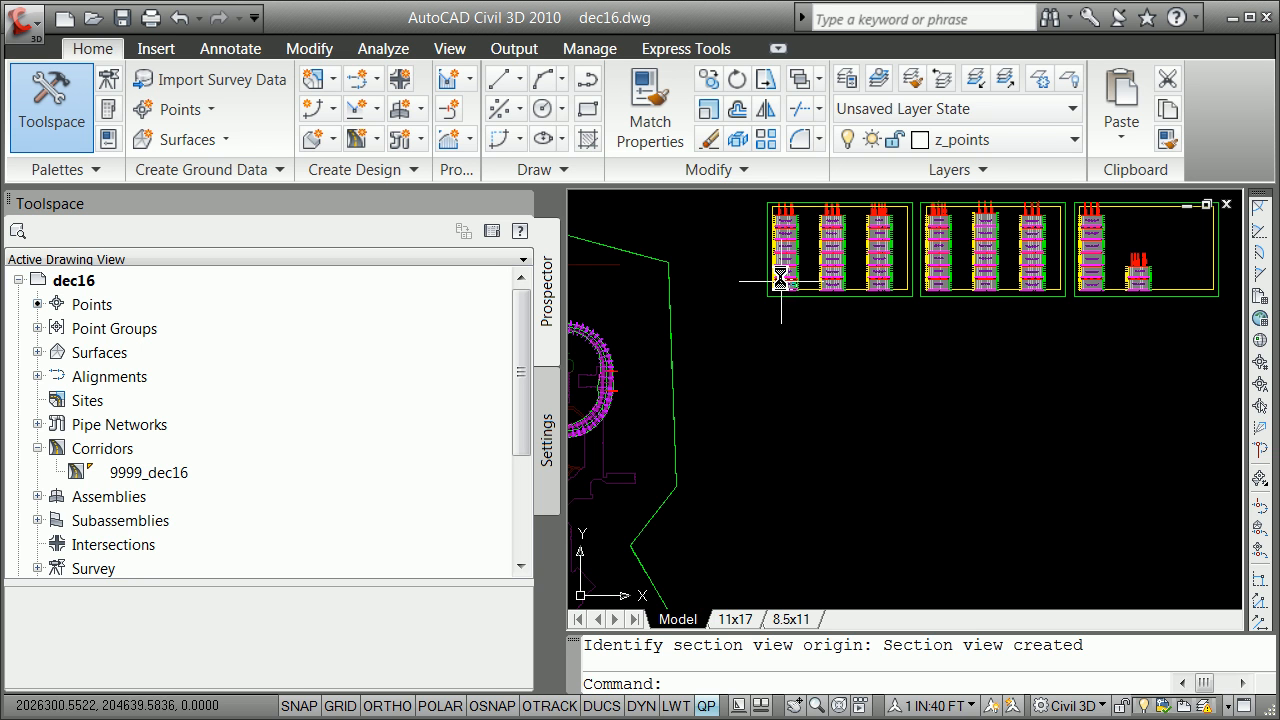
scroll(785, 260, up, 6)
scroll(786, 280, up, 3)
scroll(809, 329, down, 4)
scroll(809, 330, up, 1)
scroll(812, 330, up, 1)
scroll(814, 329, down, 2)
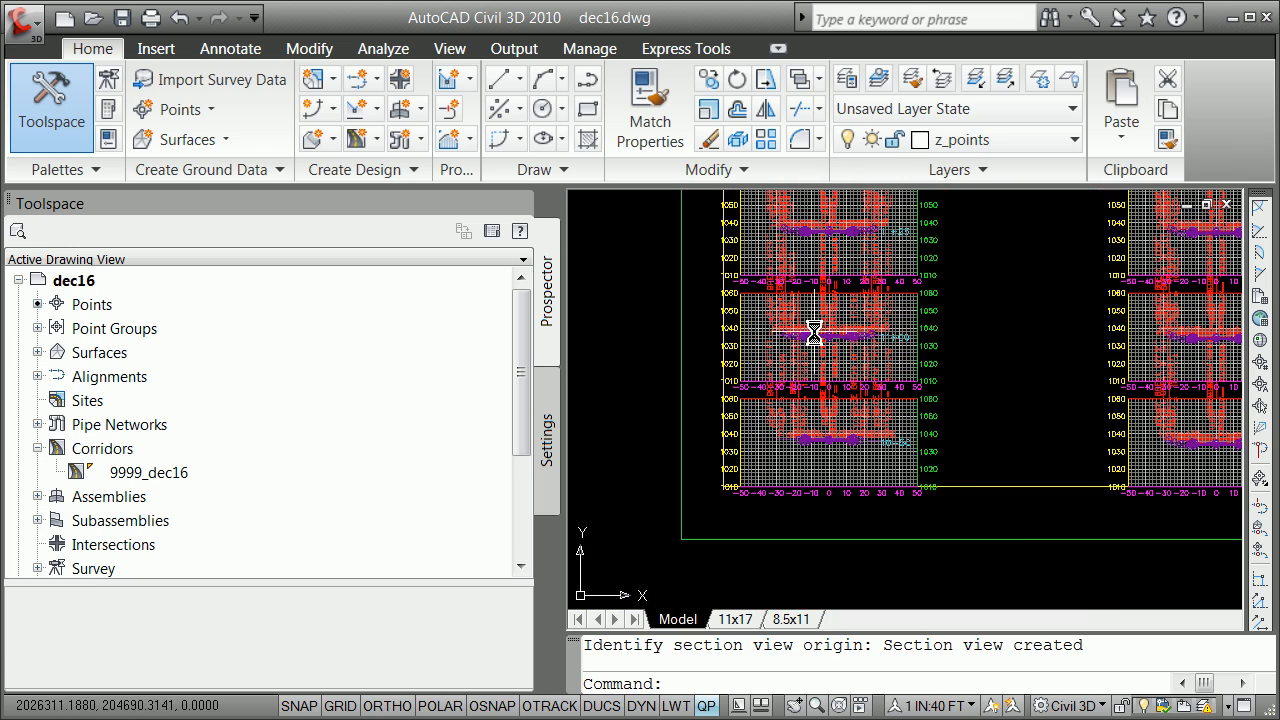
click(966, 705)
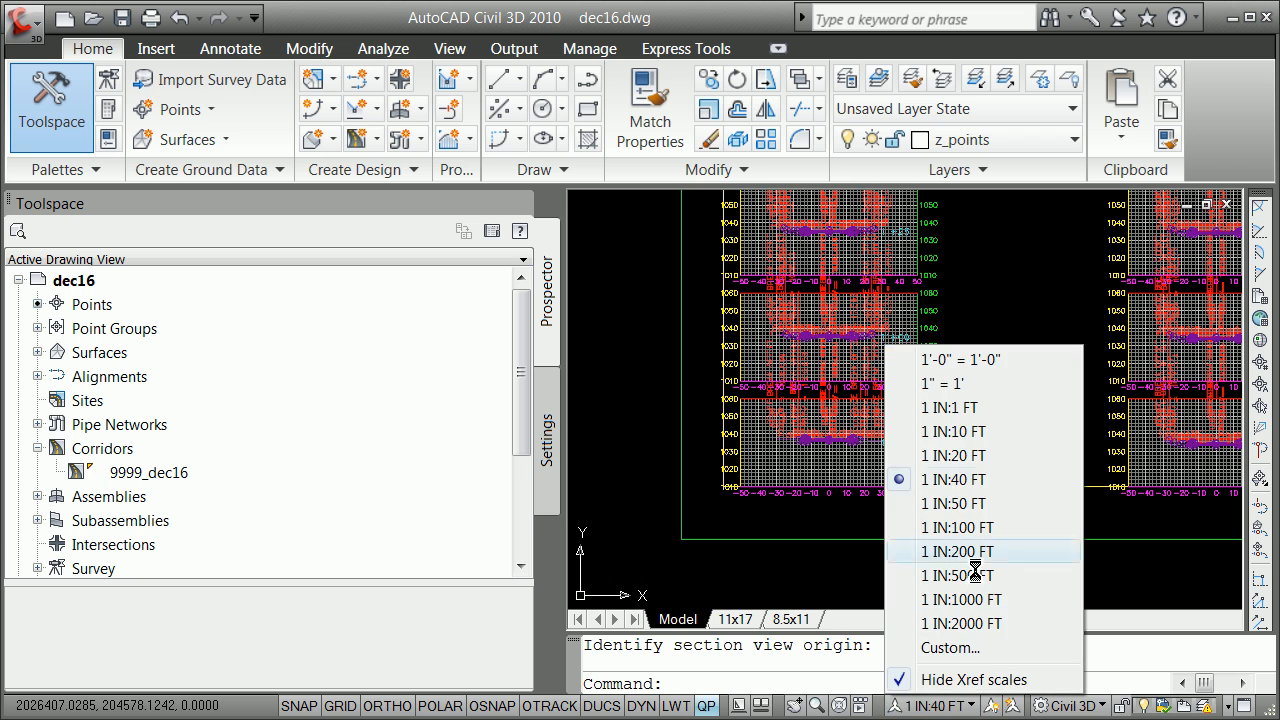
click(975, 431)
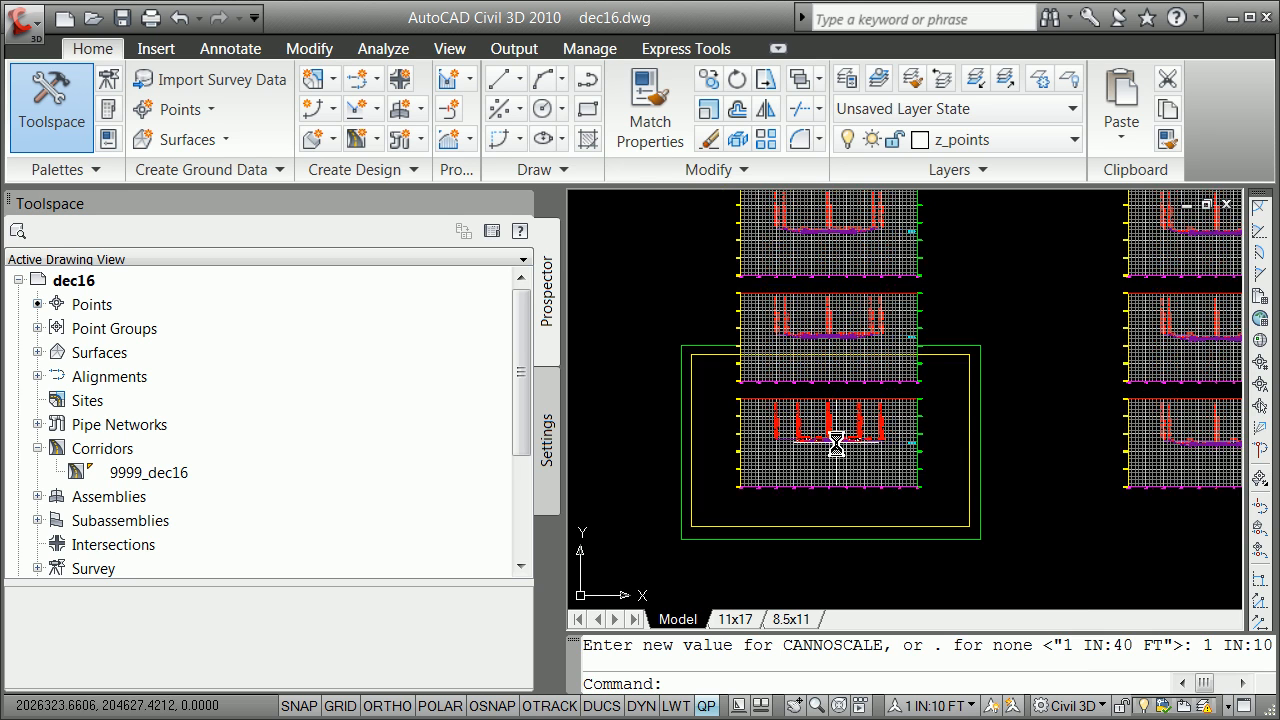
- Examine the road section, grade break labels and slope labels in the lowest section view of the first column
scroll(834, 443, up, 6)
scroll(826, 443, down, 10)
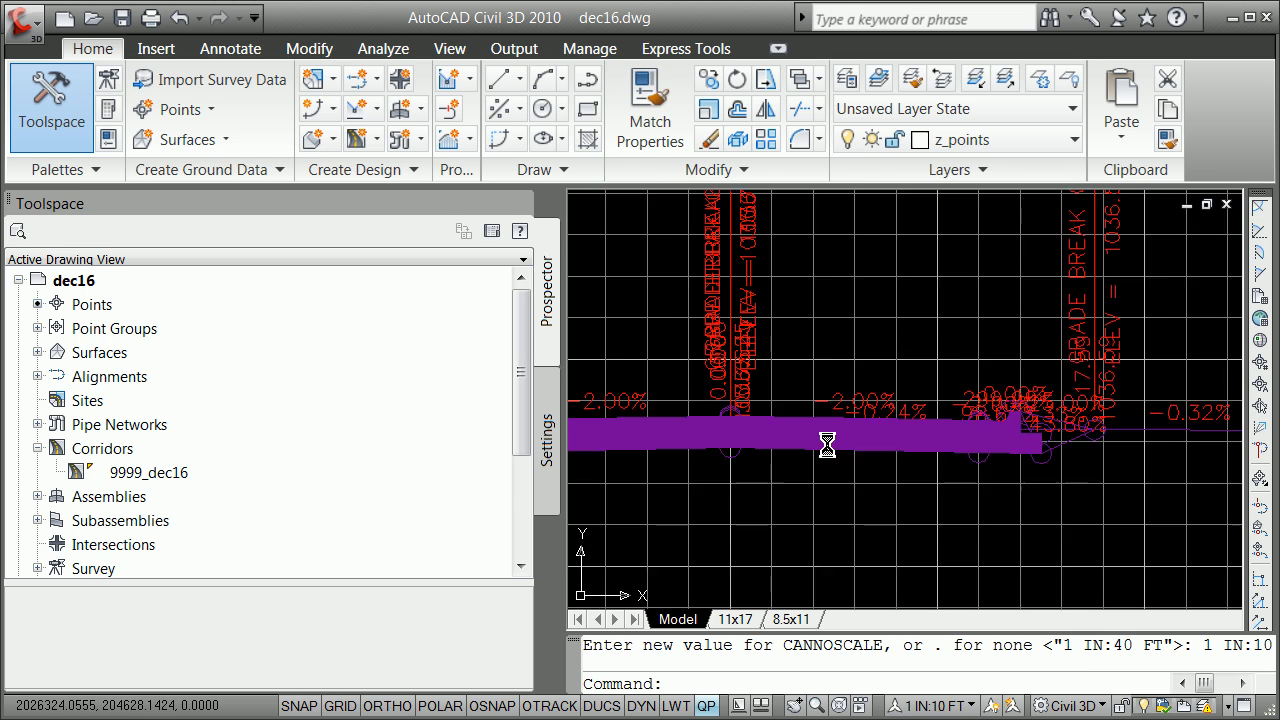
scroll(746, 449, up, 8)
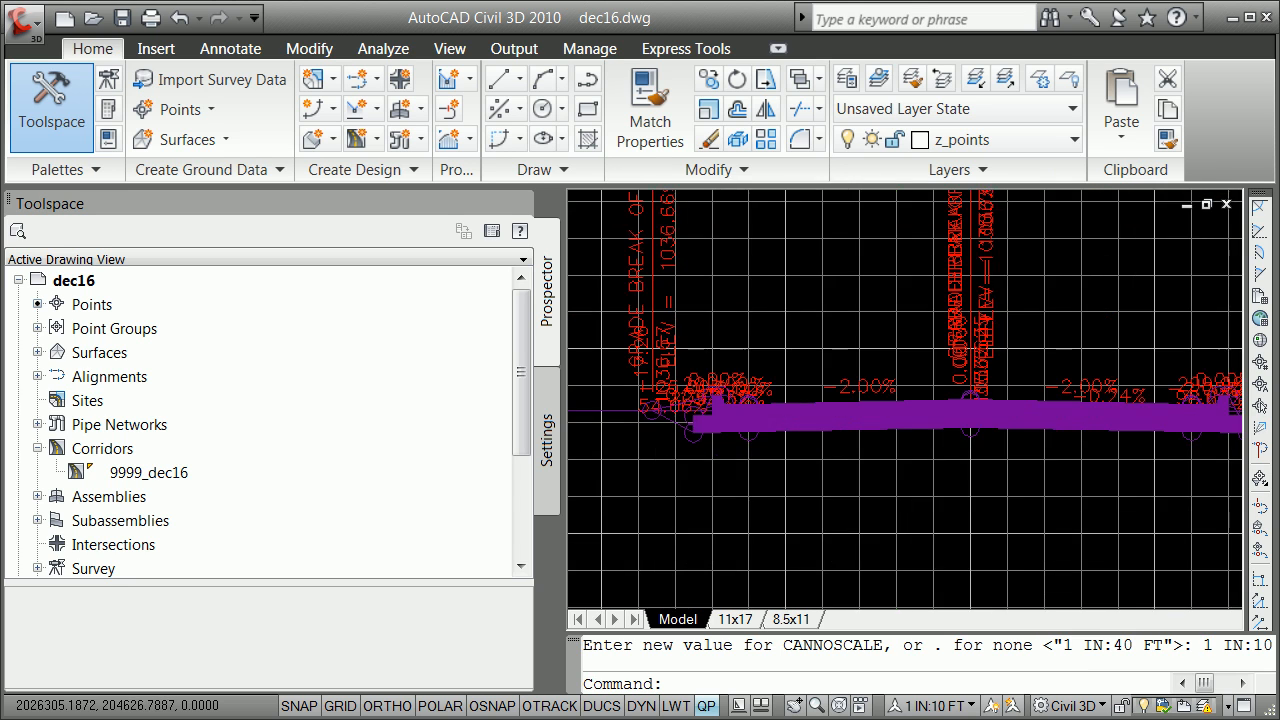
scroll(734, 375, down, 3)
scroll(714, 406, up, 2)
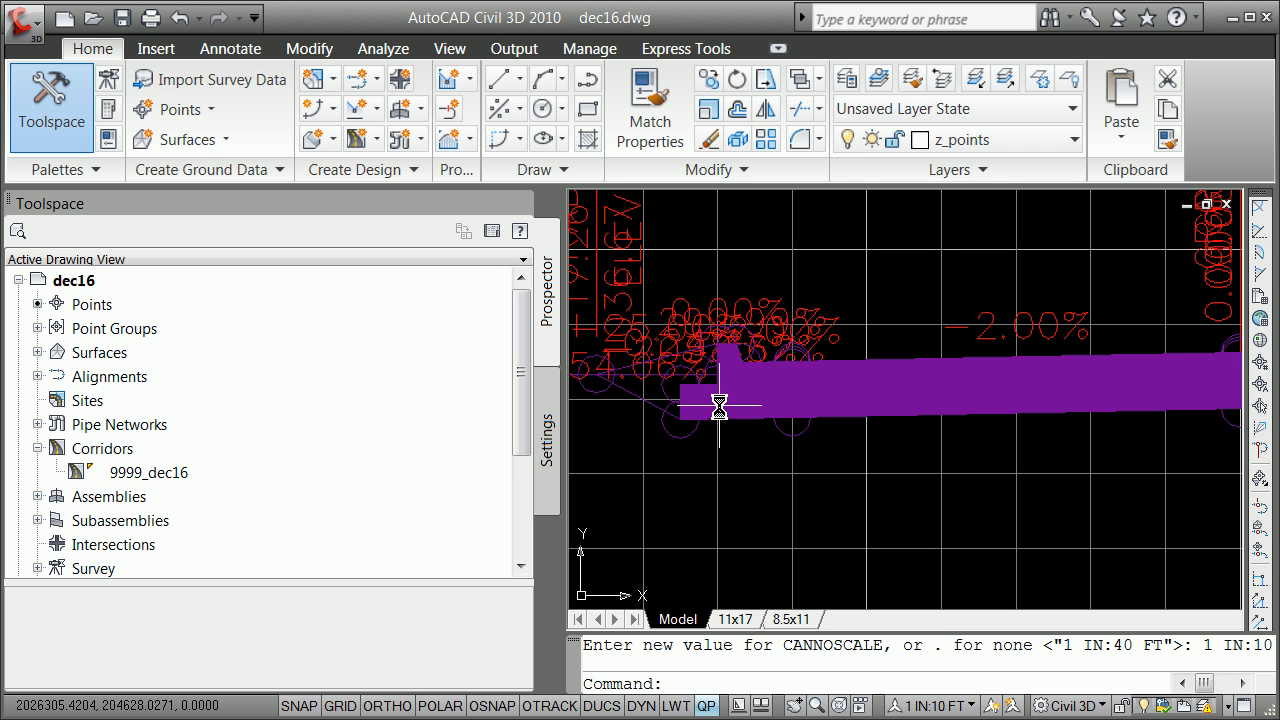
scroll(720, 410, down, 3)
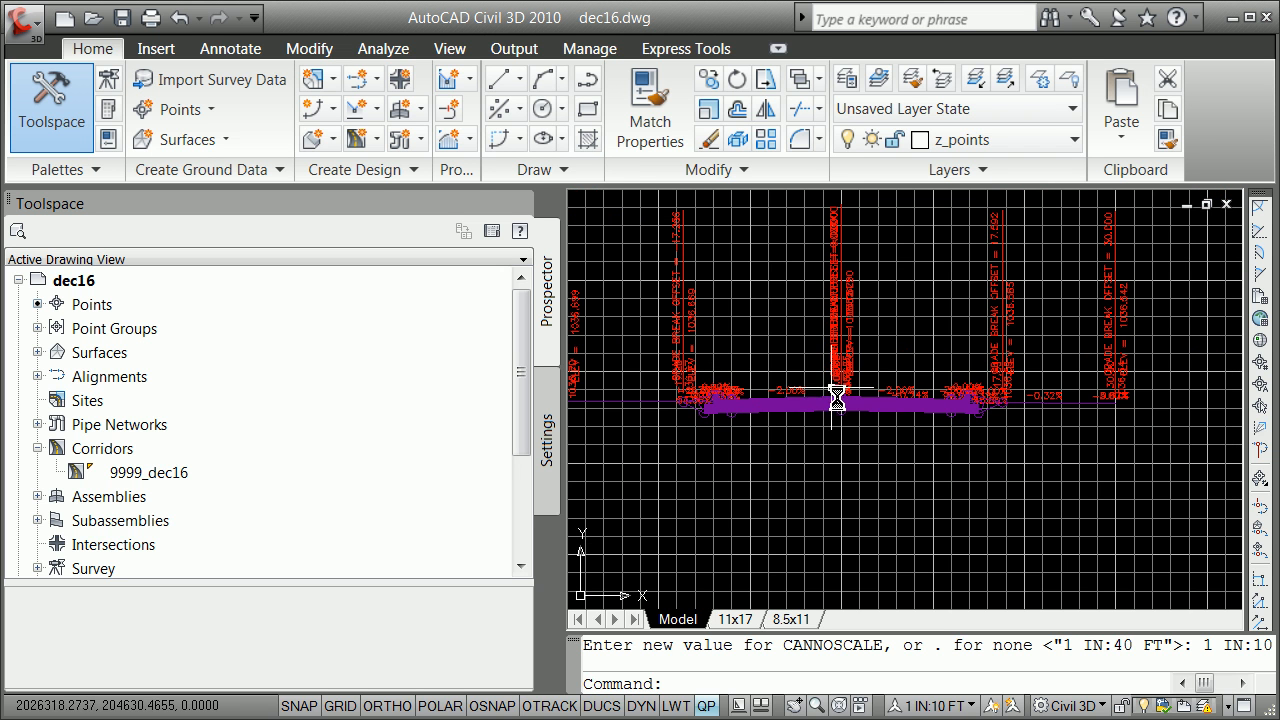
scroll(838, 398, down, 3)
scroll(837, 343, down, 3)
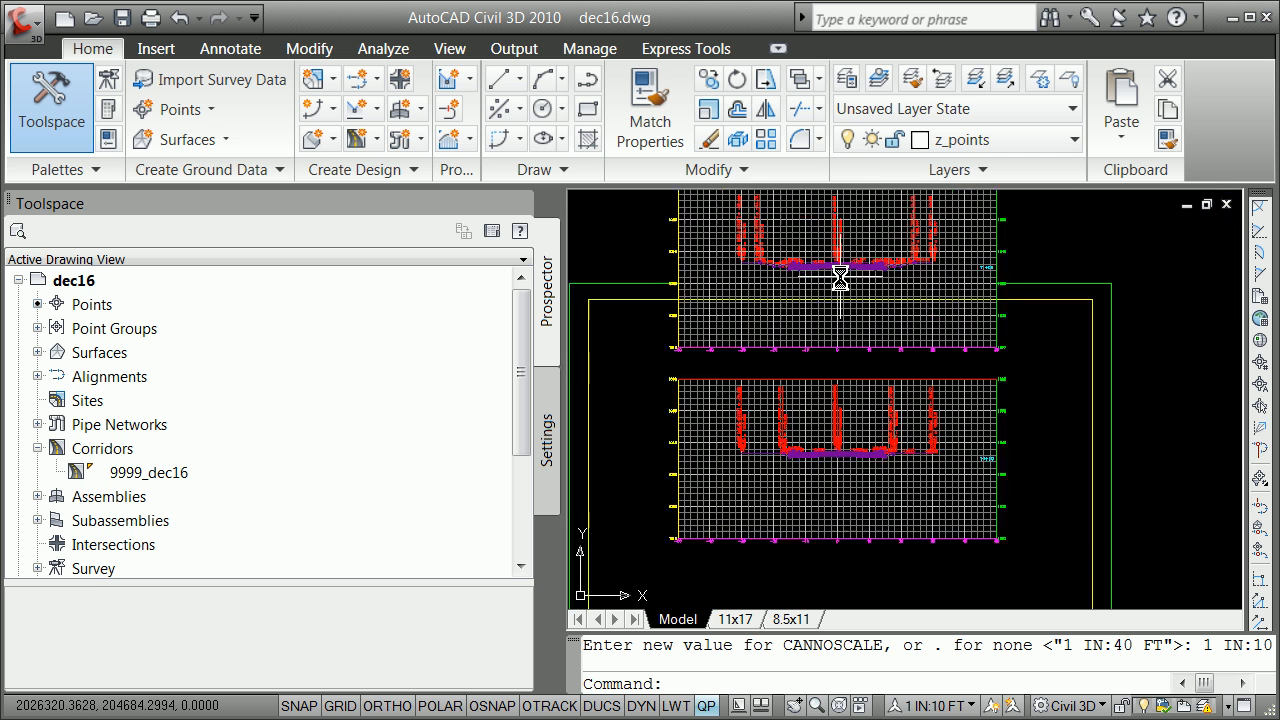
- Erase all the section views and their sheet frames east of the site with a crossing window
scroll(837, 274, down, 4)
scroll(840, 280, down, 3)
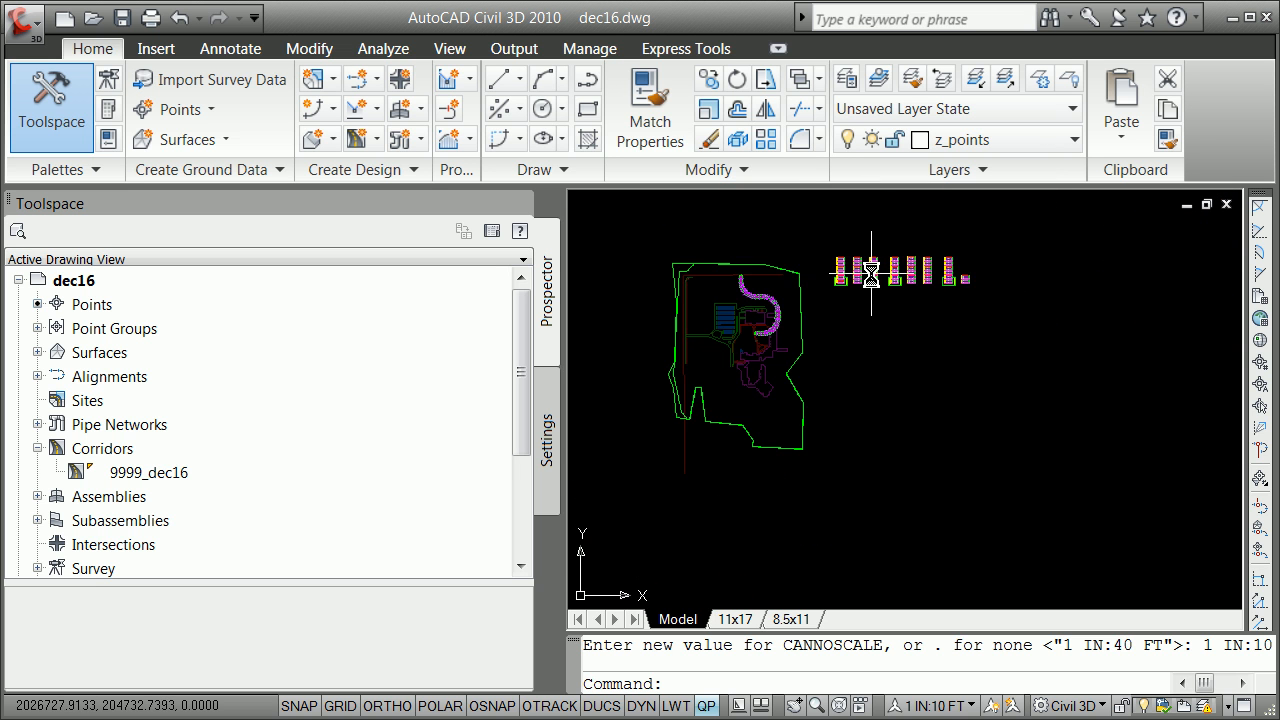
scroll(865, 275, up, 4)
scroll(871, 275, down, 1)
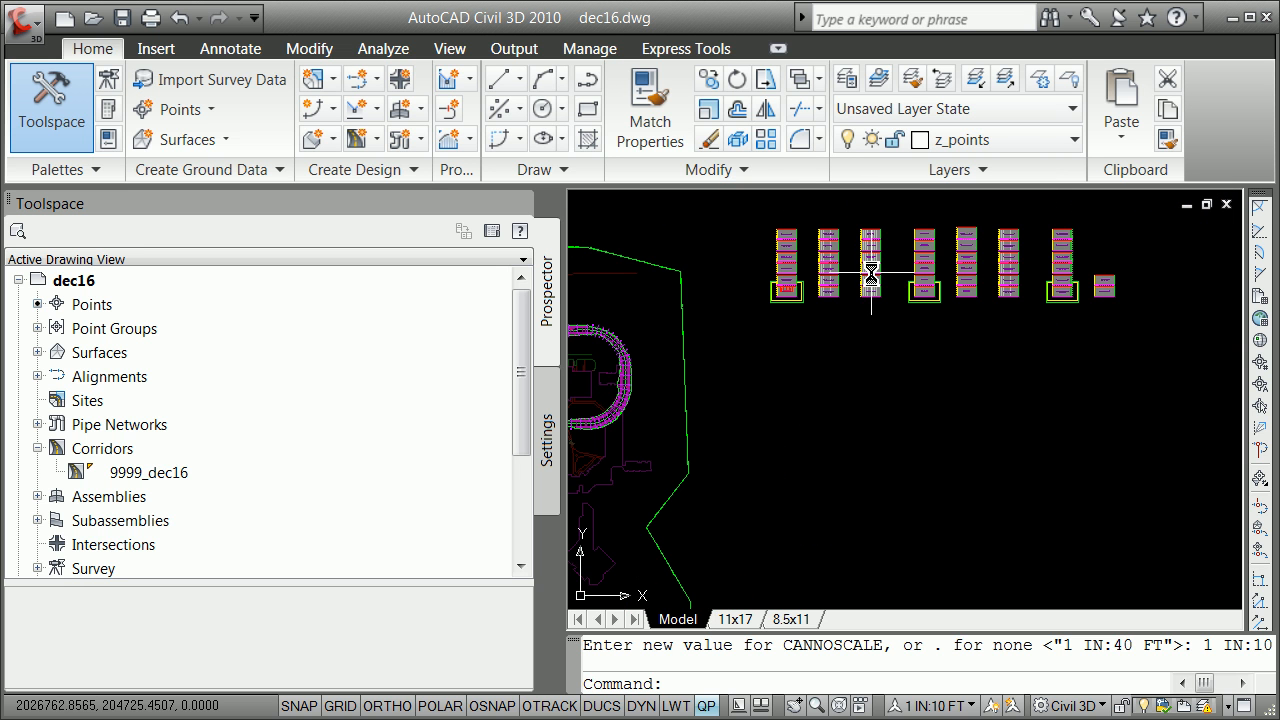
text(e)
key(Return)
text(c)
key(Return)
click(766, 334)
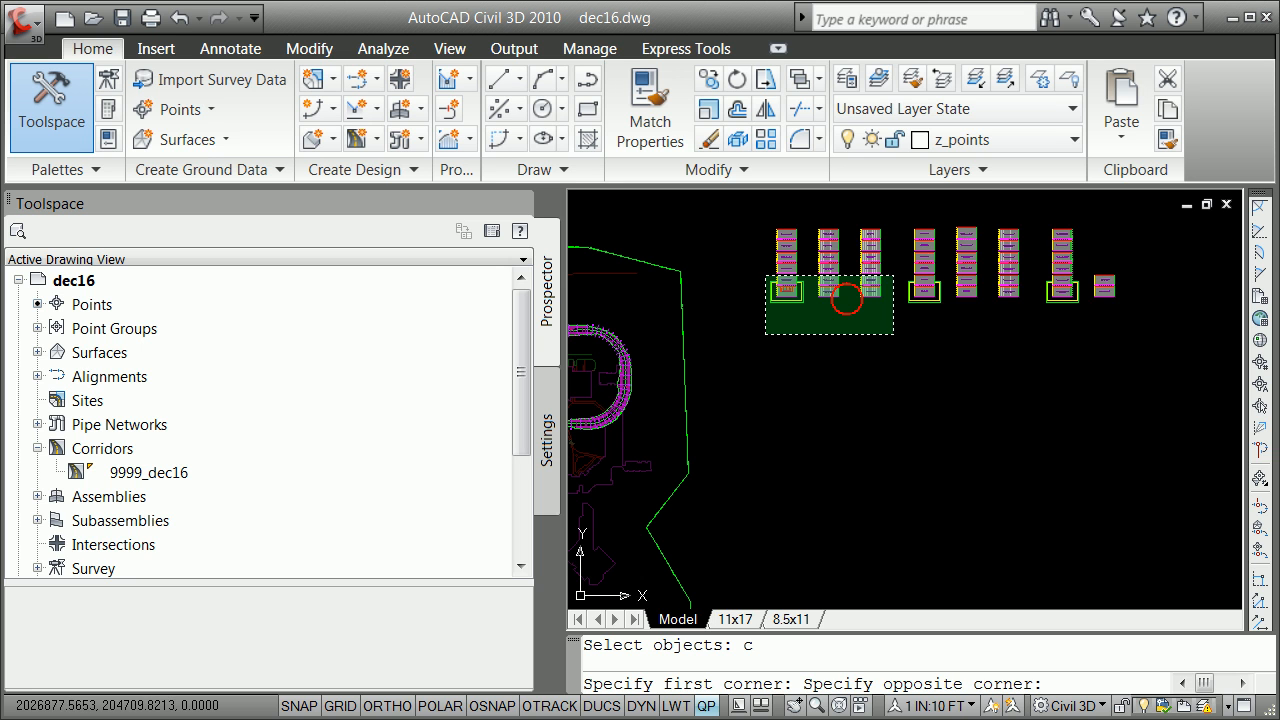
click(1117, 221)
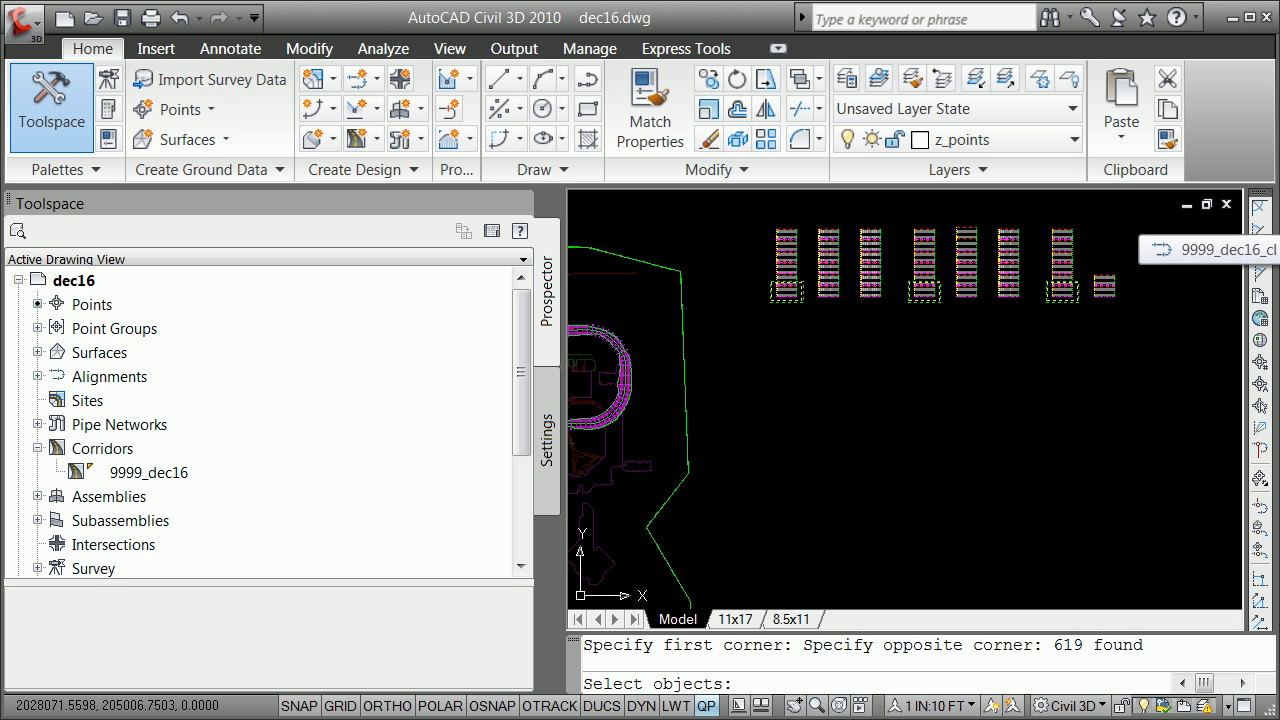
key(Return)
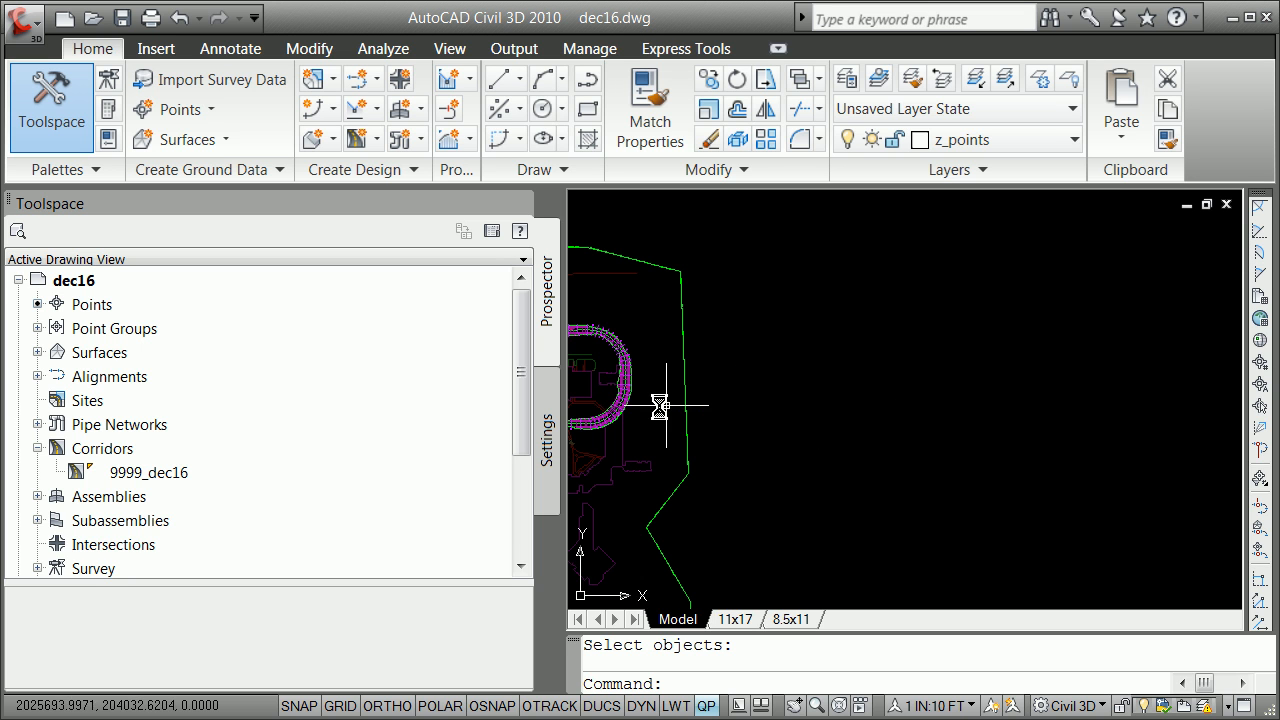
- Start Compute Materials for sample line group SLG-1 and try to assign a surface to all EG criteria entries
scroll(657, 405, down, 4)
scroll(657, 405, up, 5)
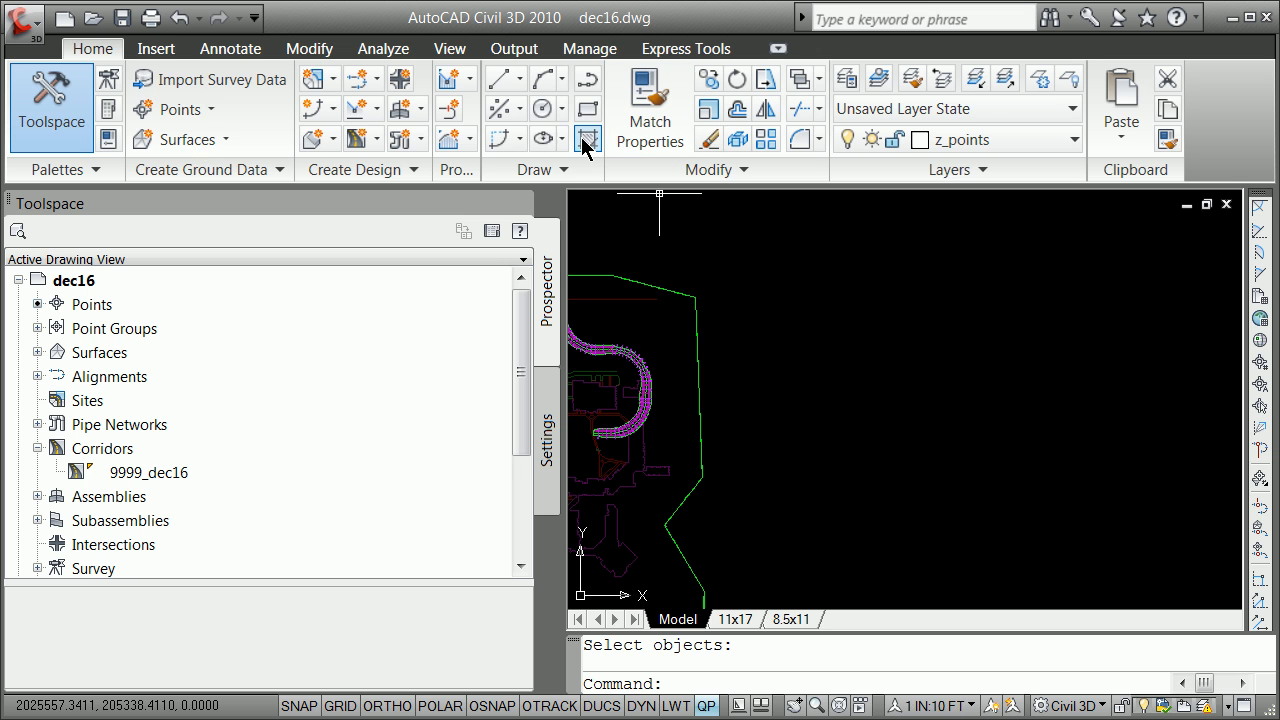
click(398, 56)
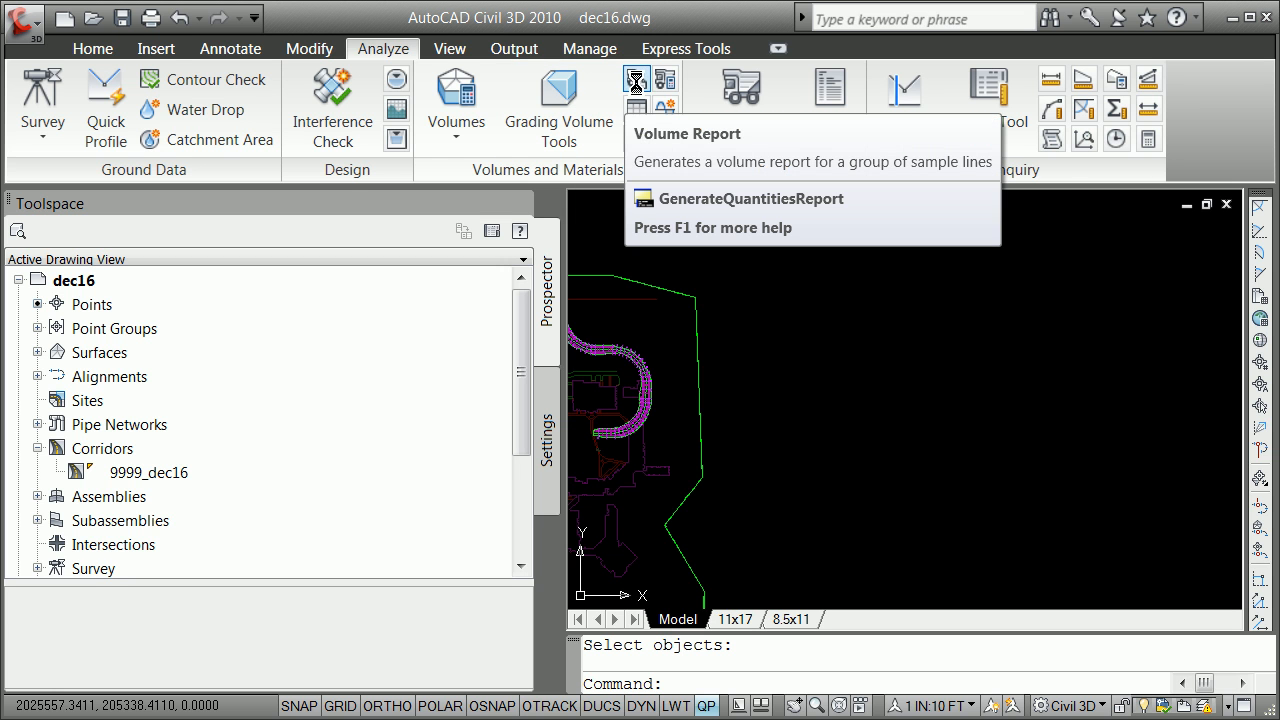
click(665, 80)
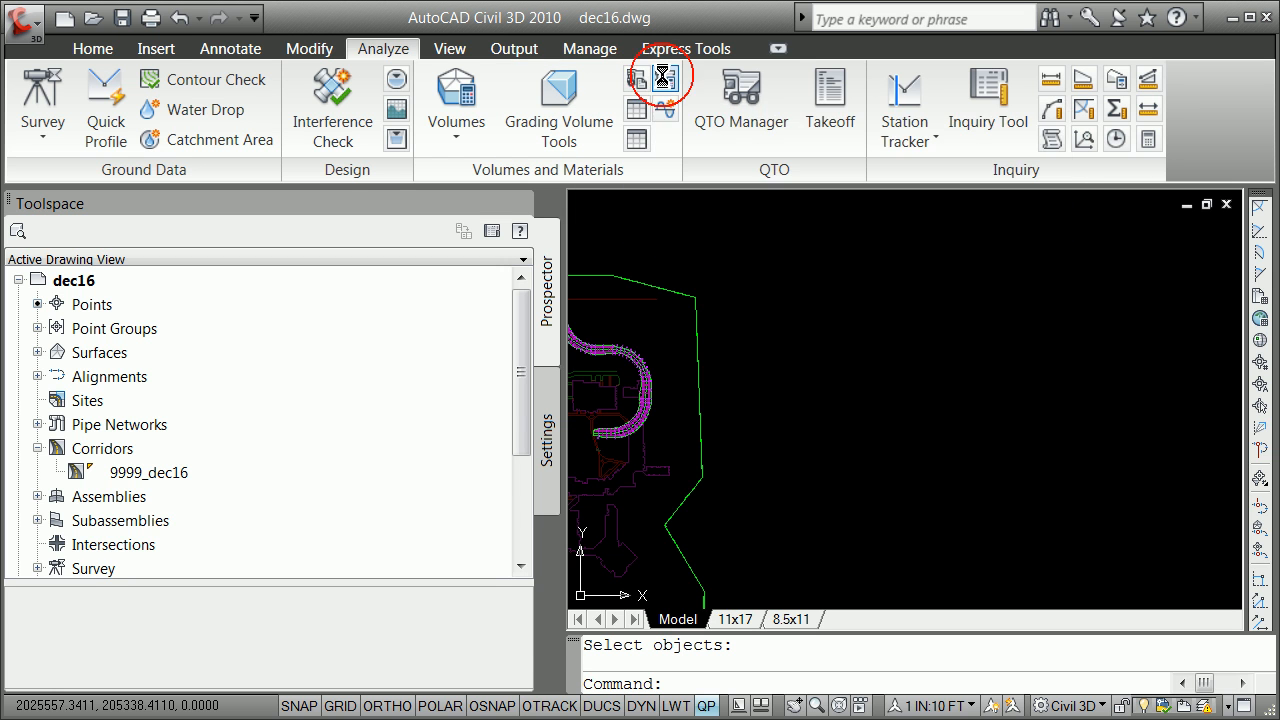
click(541, 623)
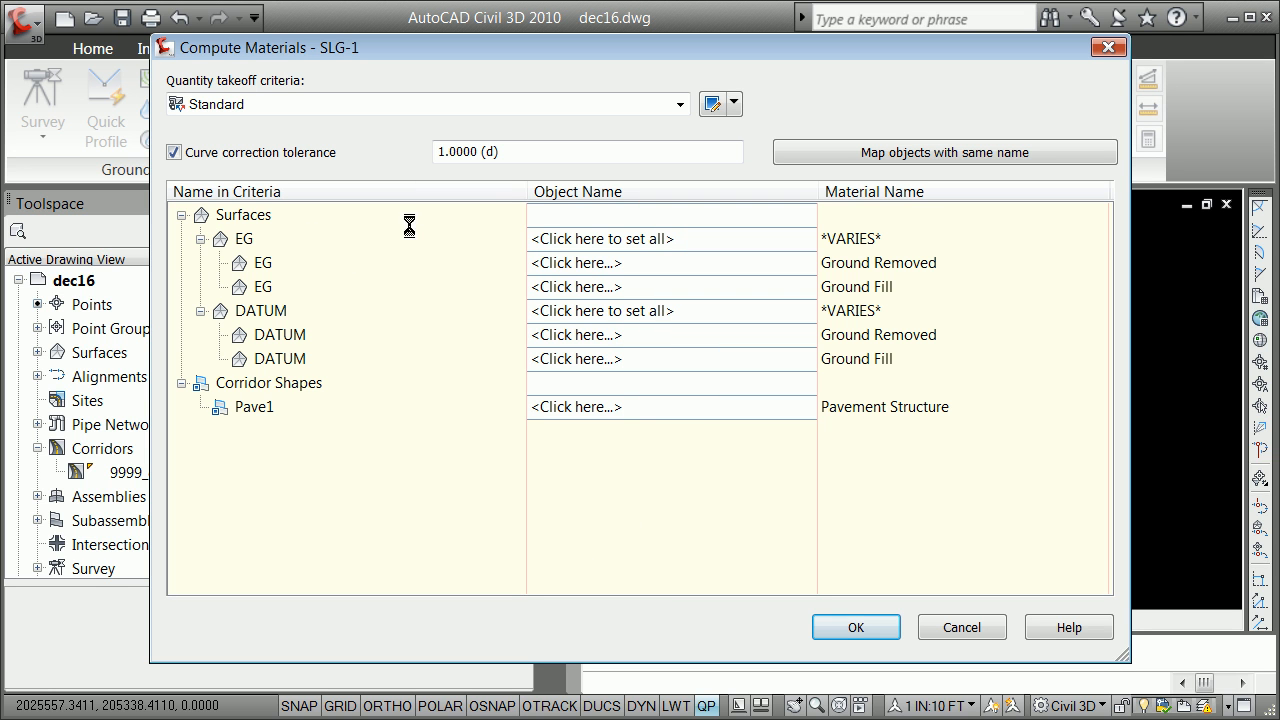
click(592, 238)
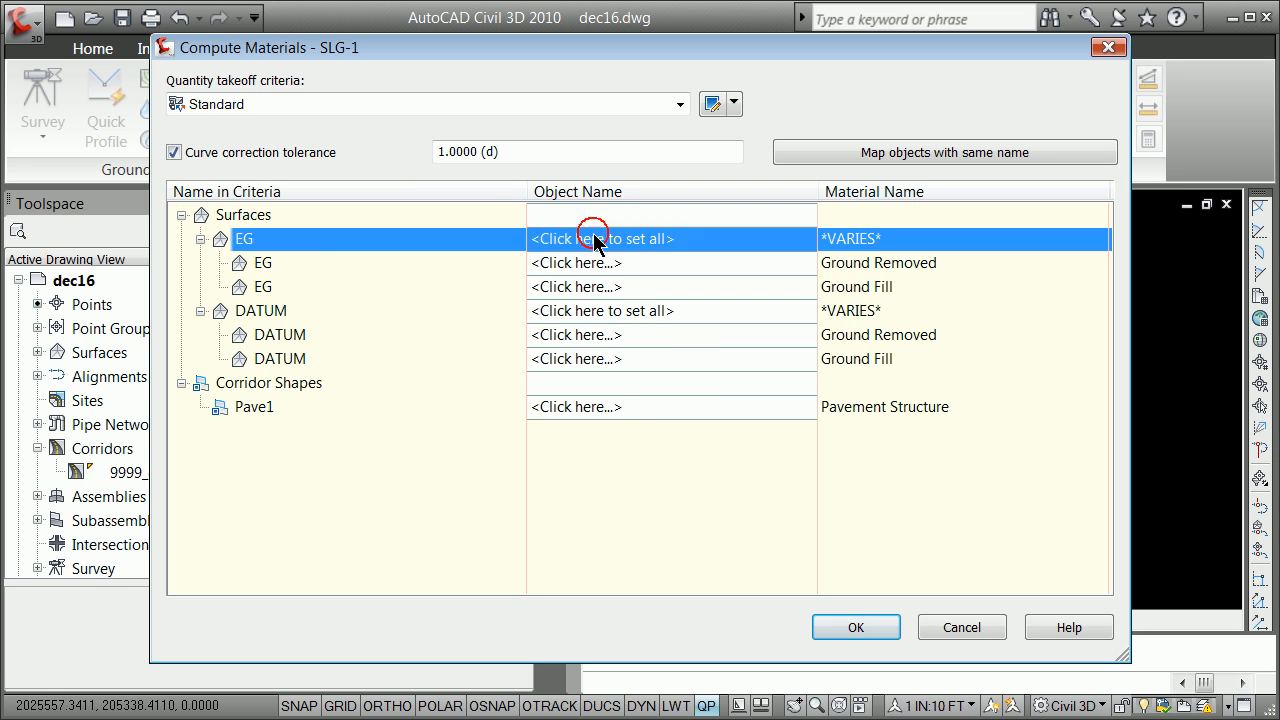
click(619, 248)
click(617, 249)
click(618, 248)
- Try to assign surfaces to the DATUM and EG criteria in the material computation, and cancel it
click(571, 311)
click(571, 311)
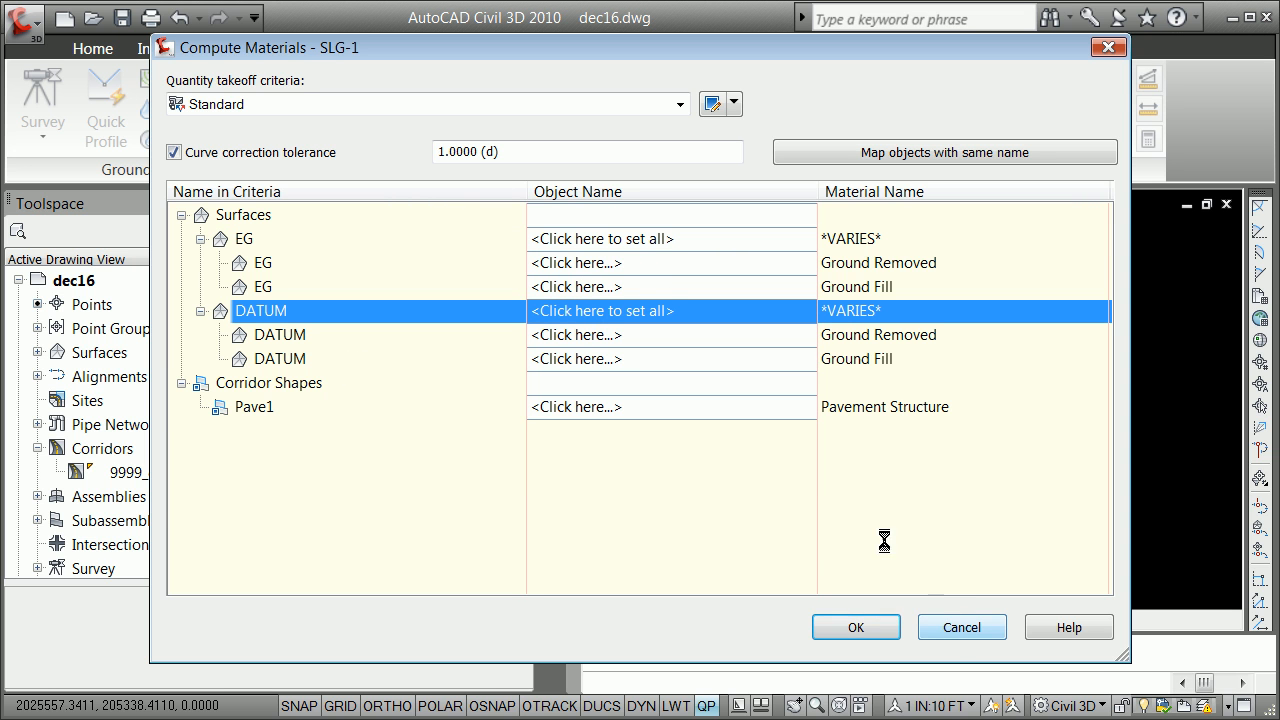
click(550, 239)
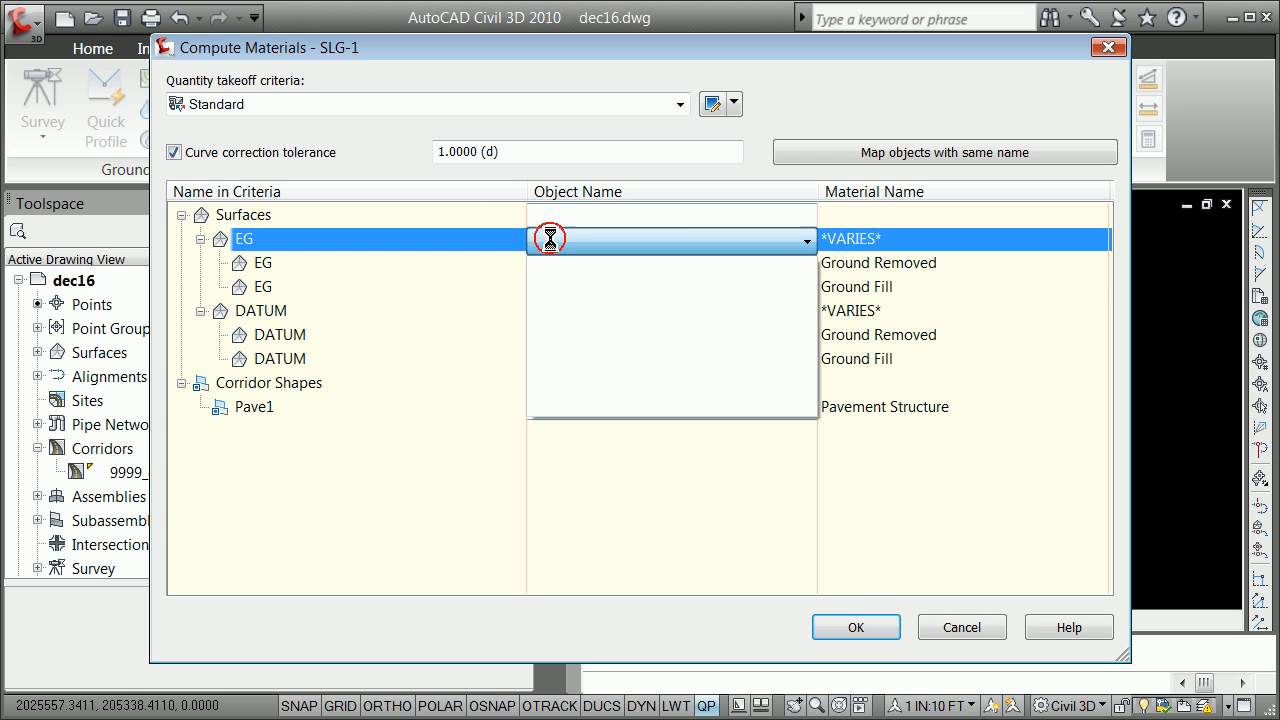
click(547, 304)
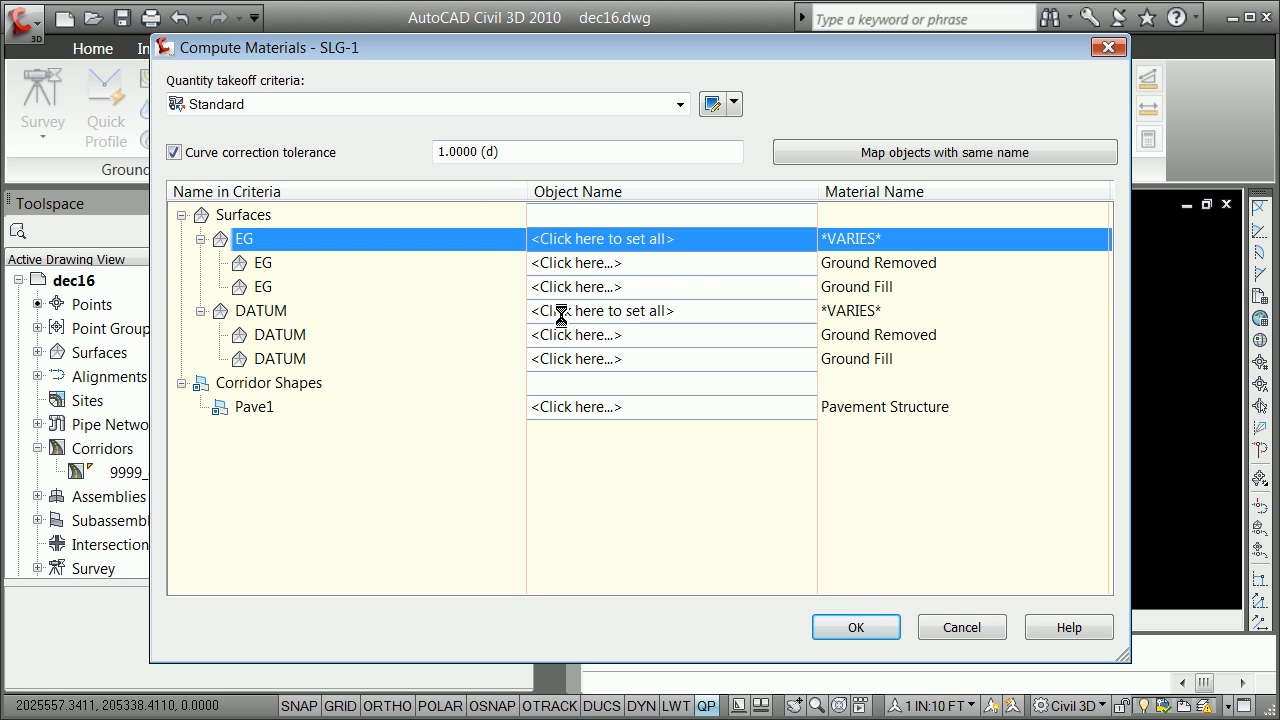
click(561, 311)
click(561, 311)
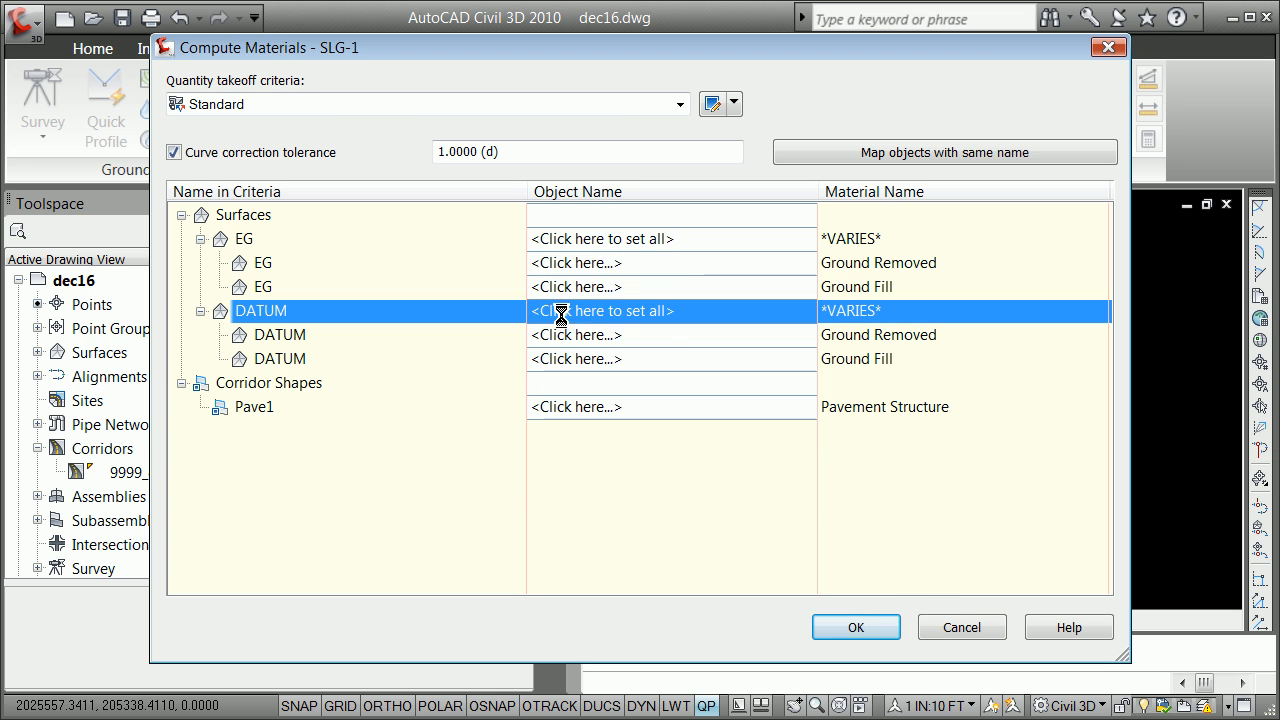
click(948, 630)
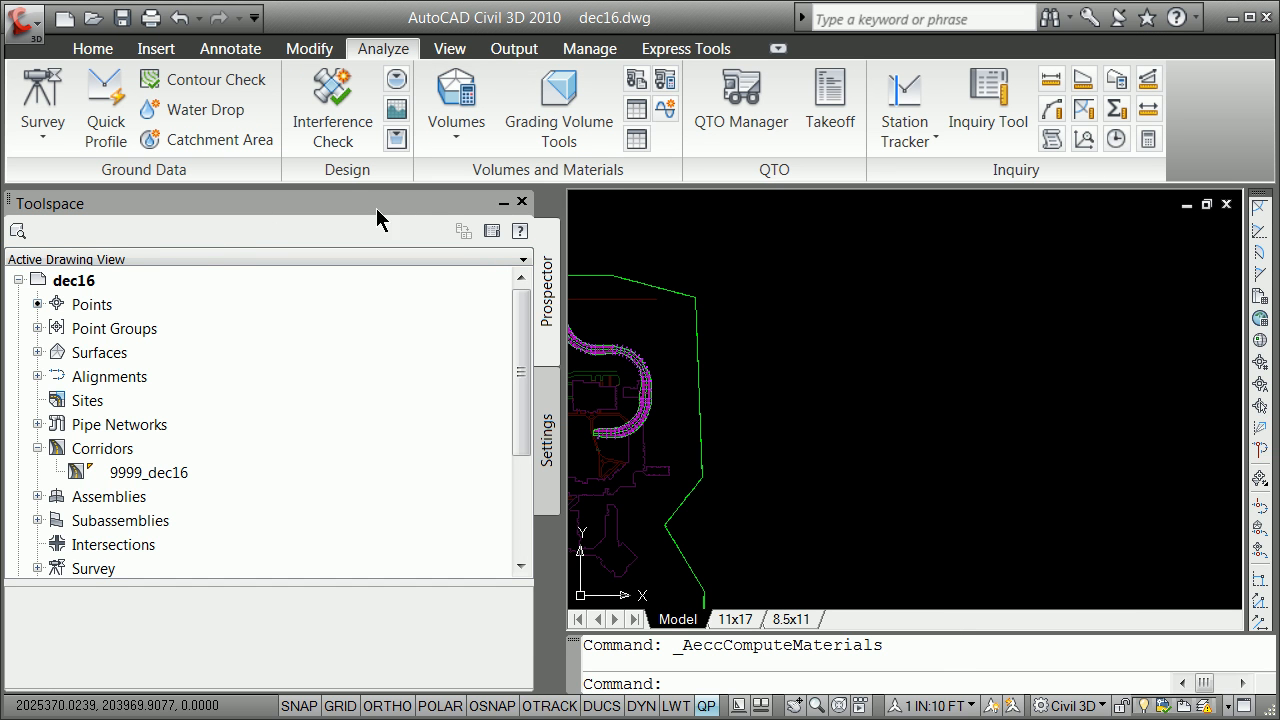
- Close the Toolspace and sample 9999_extopo, 9999_dec16 proposedtop and 9999_dec16 proposeddatum as section sources for sample line group SLG-1
click(521, 202)
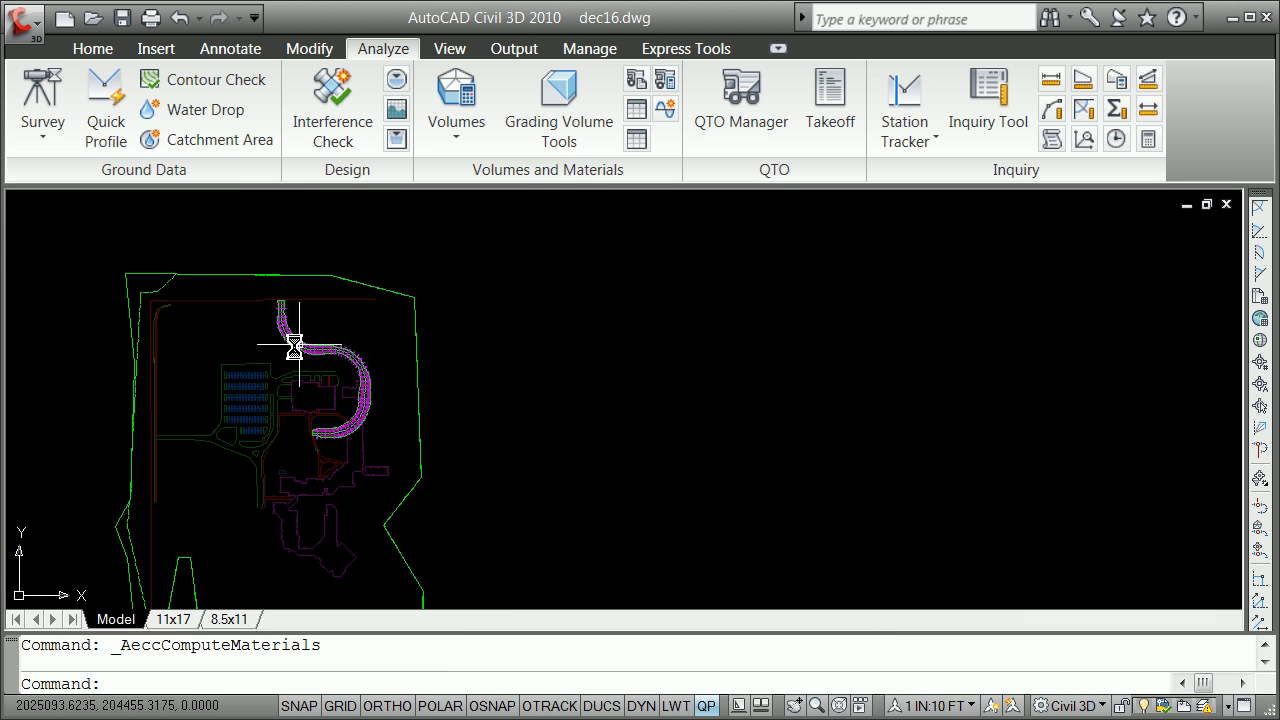
scroll(285, 345, up, 6)
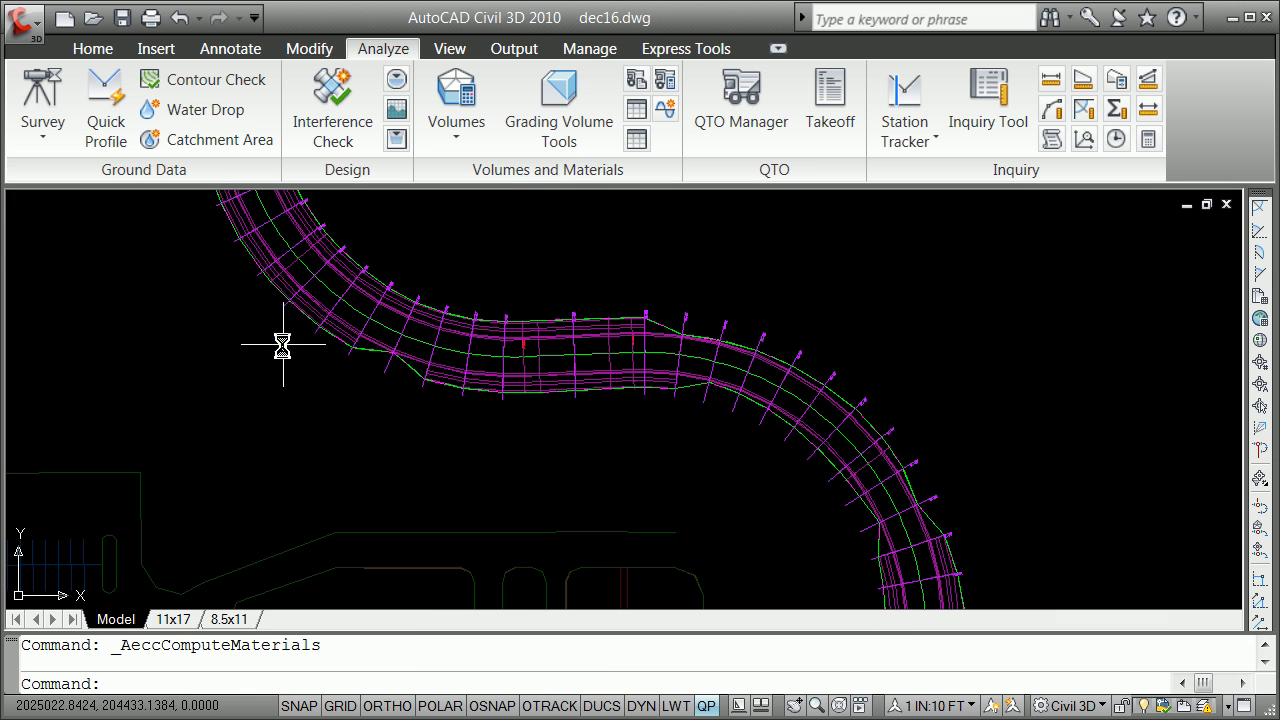
click(366, 320)
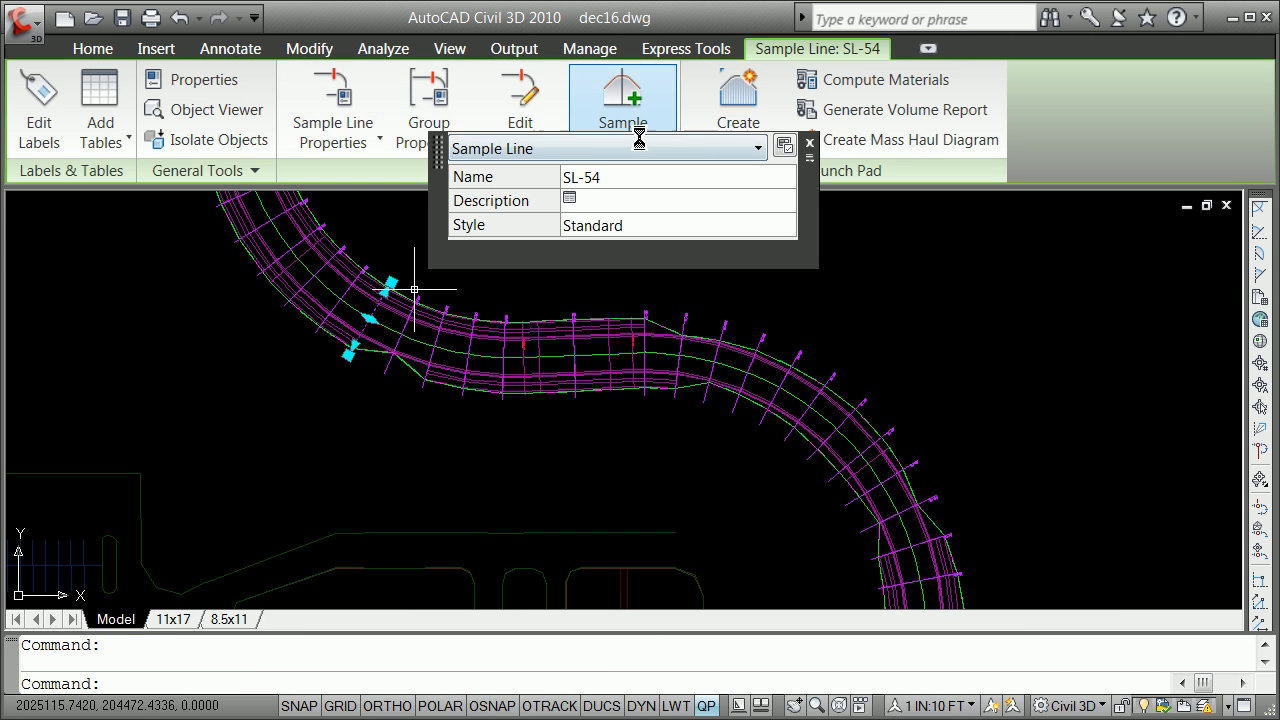
click(638, 114)
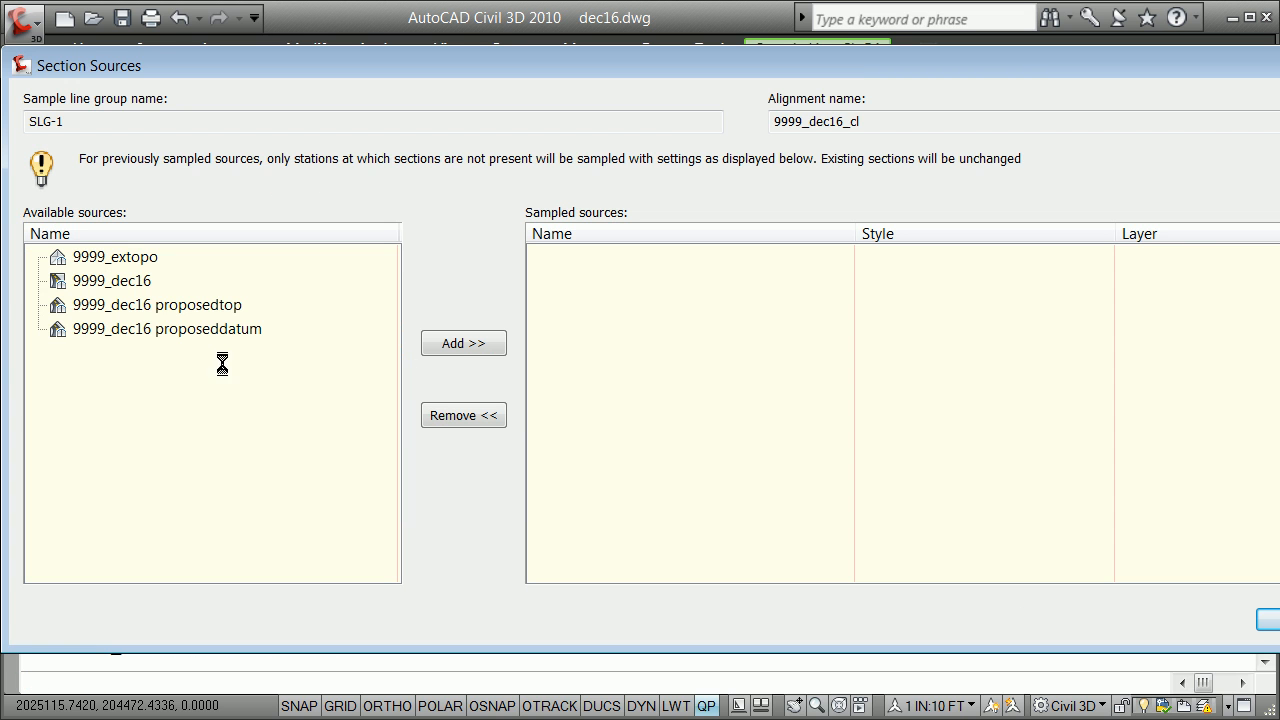
click(143, 304)
click(463, 343)
click(136, 305)
click(461, 343)
click(108, 257)
click(432, 343)
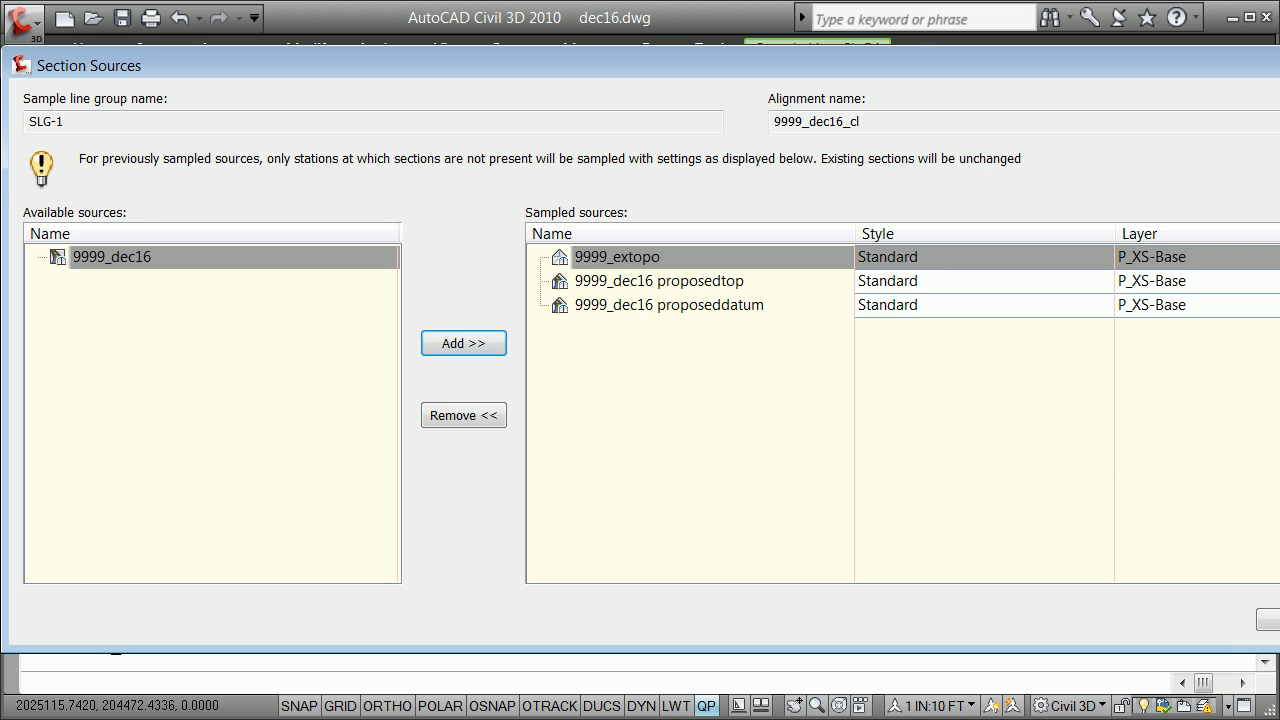
key(Return)
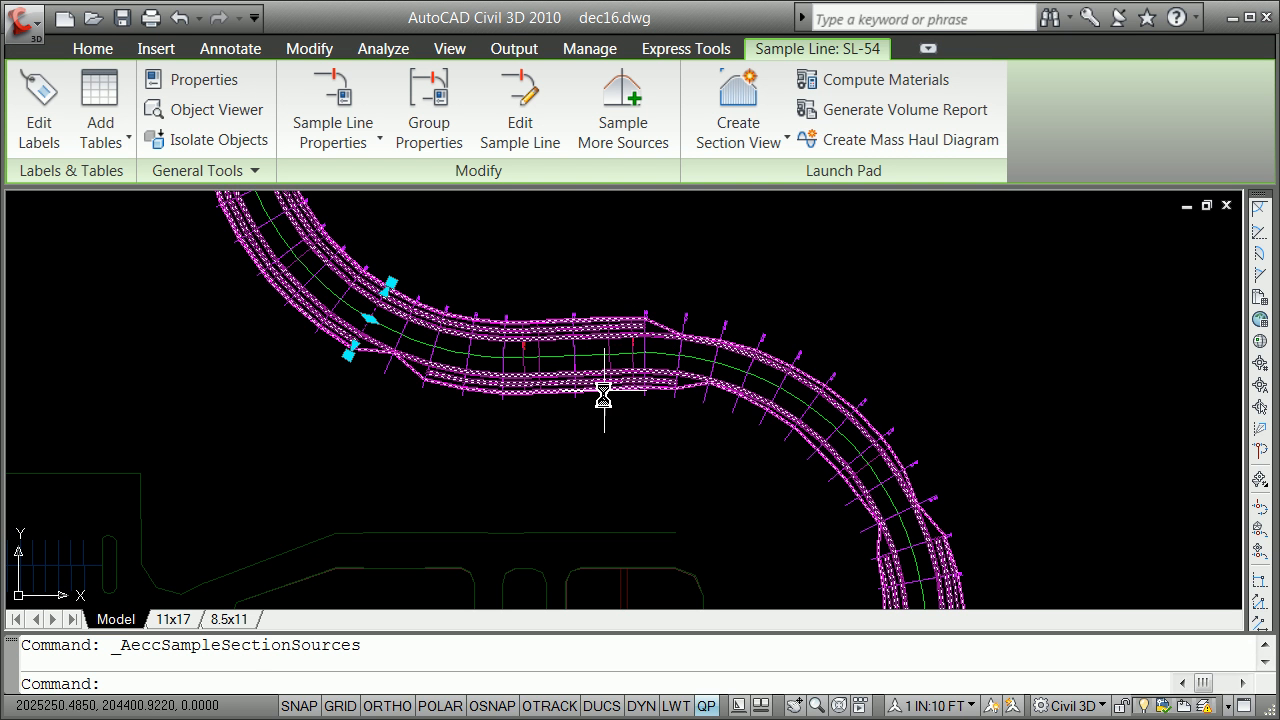
scroll(735, 355, down, 6)
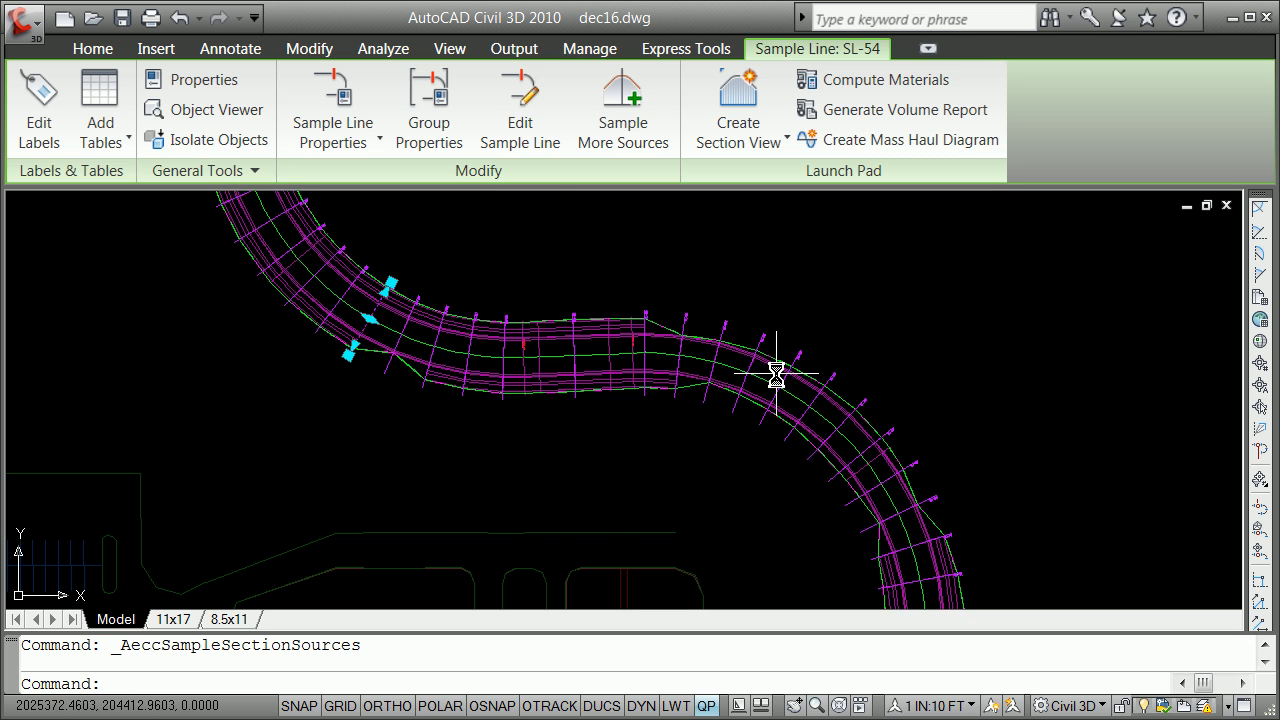
- Compute materials for sample line group SLG-1, assigning 9999_extopo to all EG entries and 9999_dec16 proposeddatum to all DATUM entries, leaving Pave1 unmapped
key(Escape)
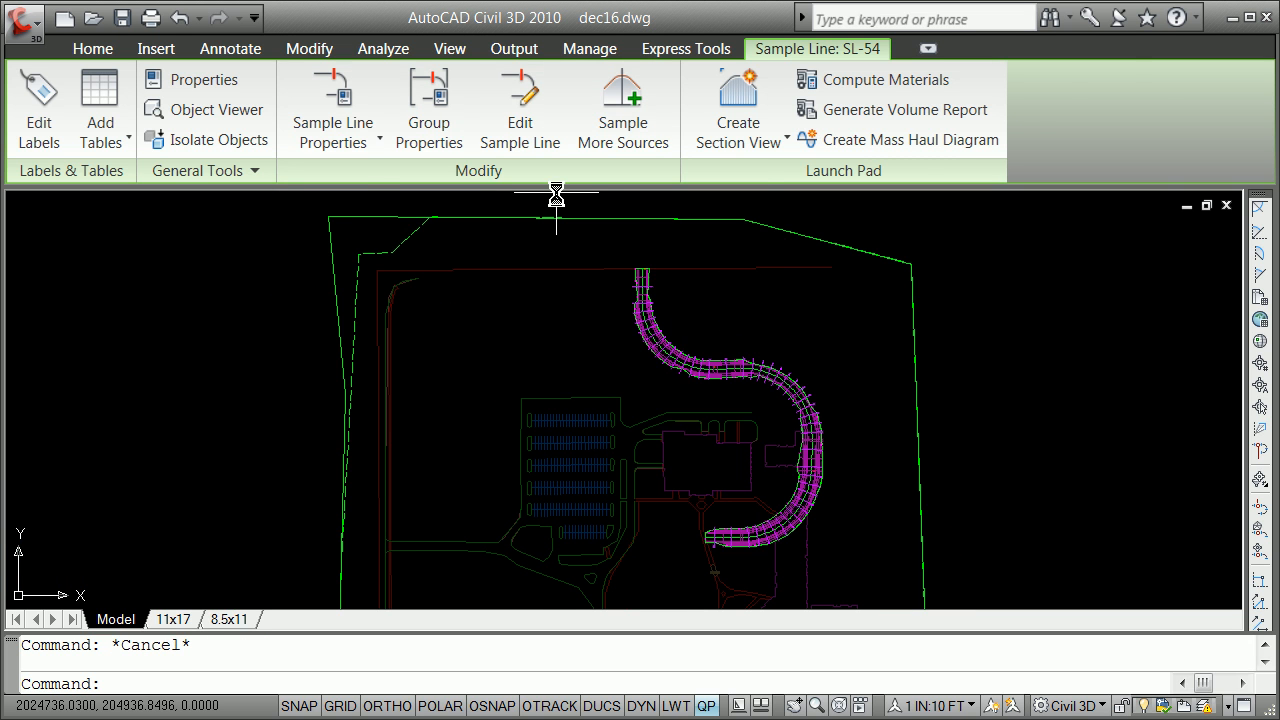
click(667, 79)
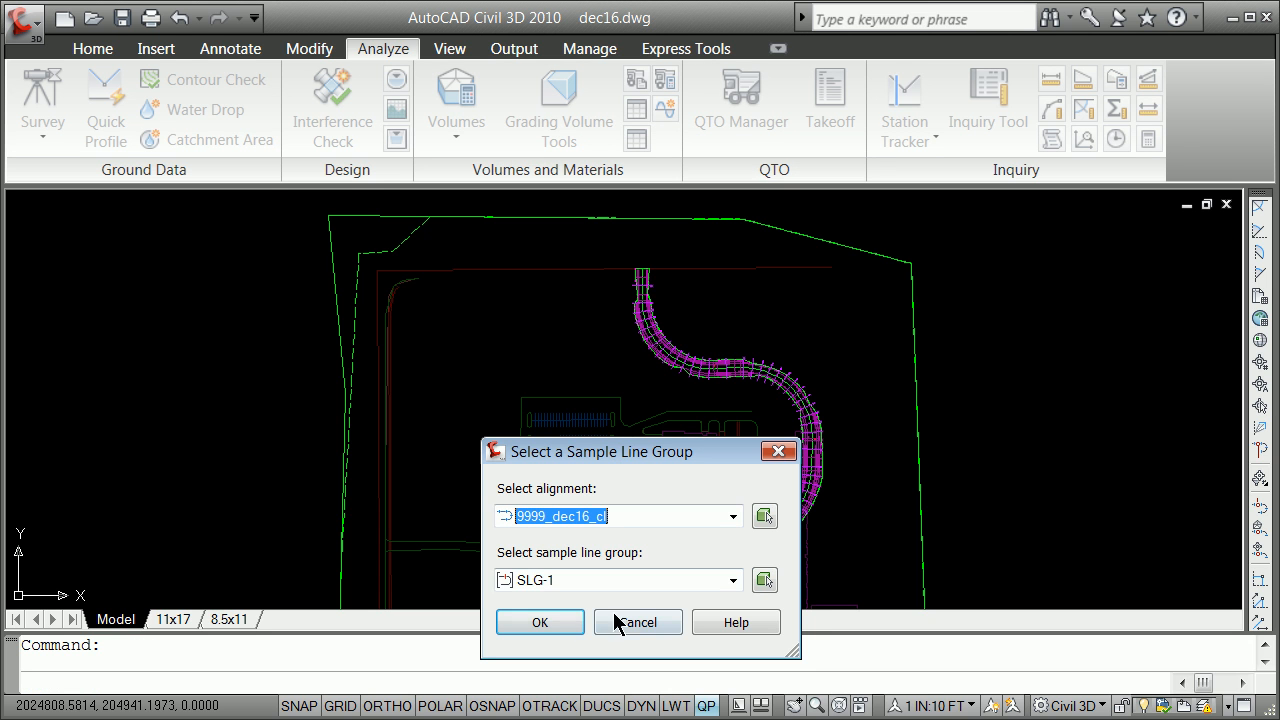
click(576, 625)
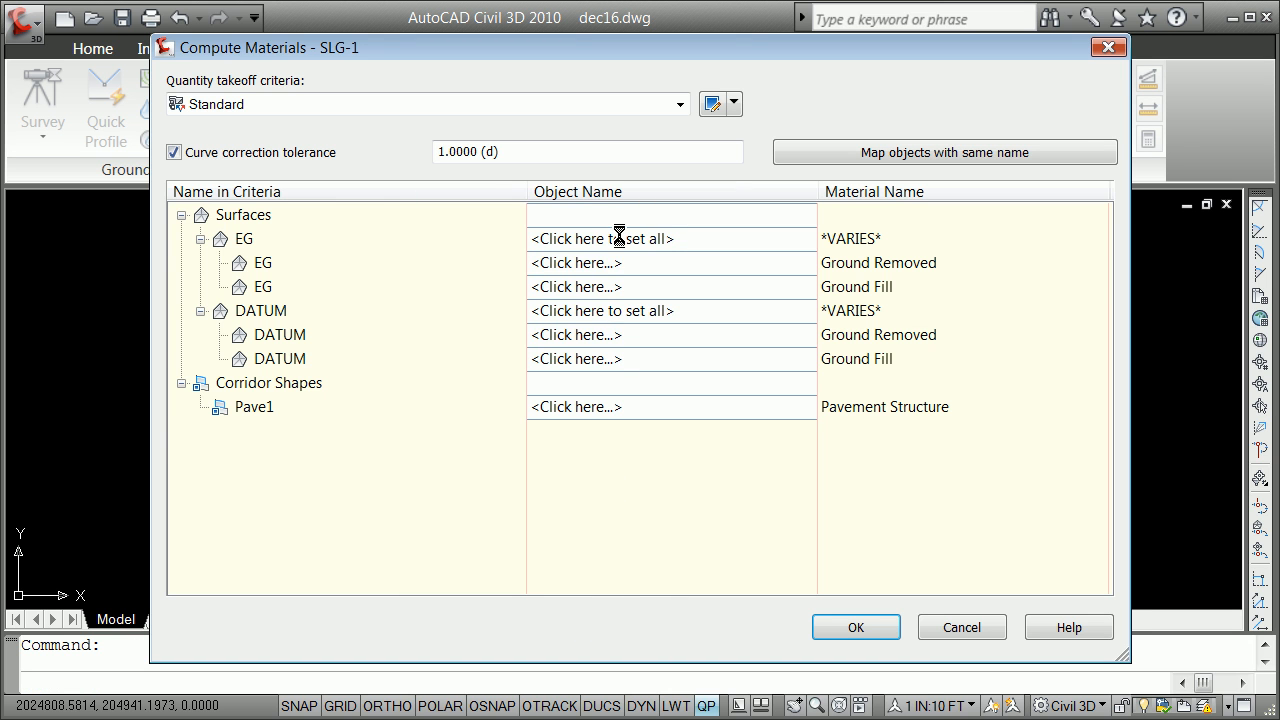
click(619, 238)
click(634, 262)
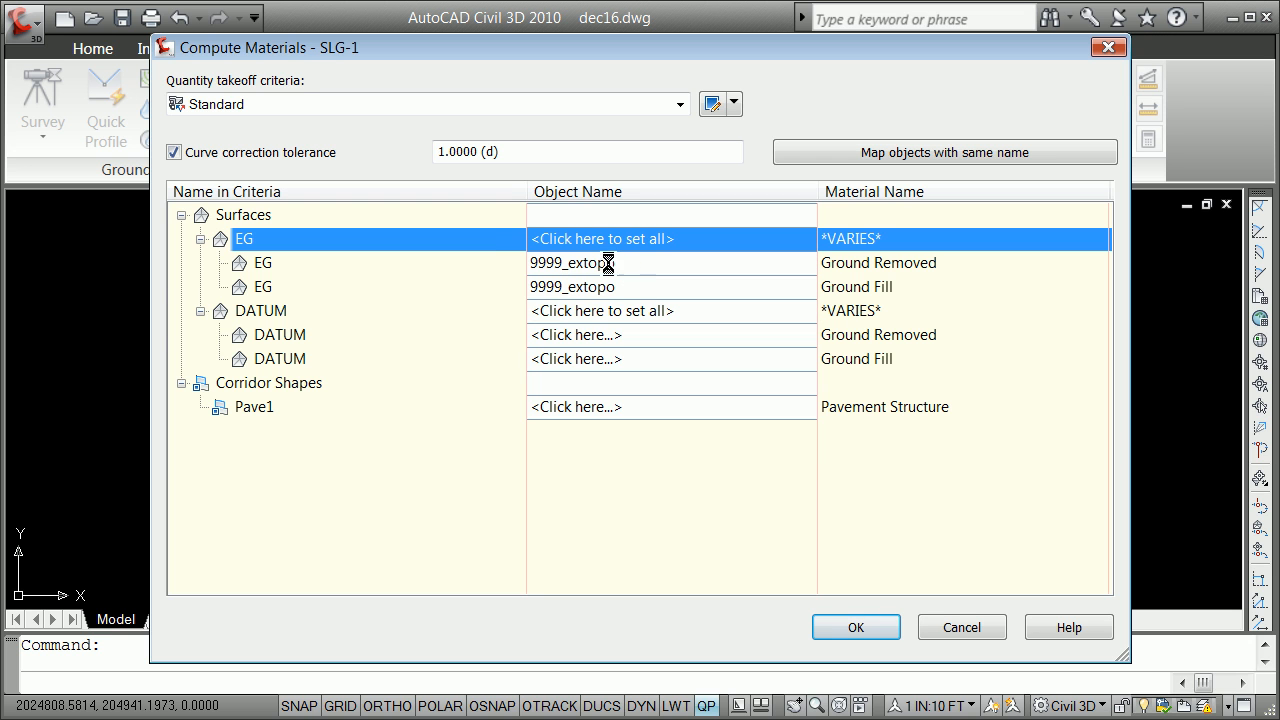
click(566, 312)
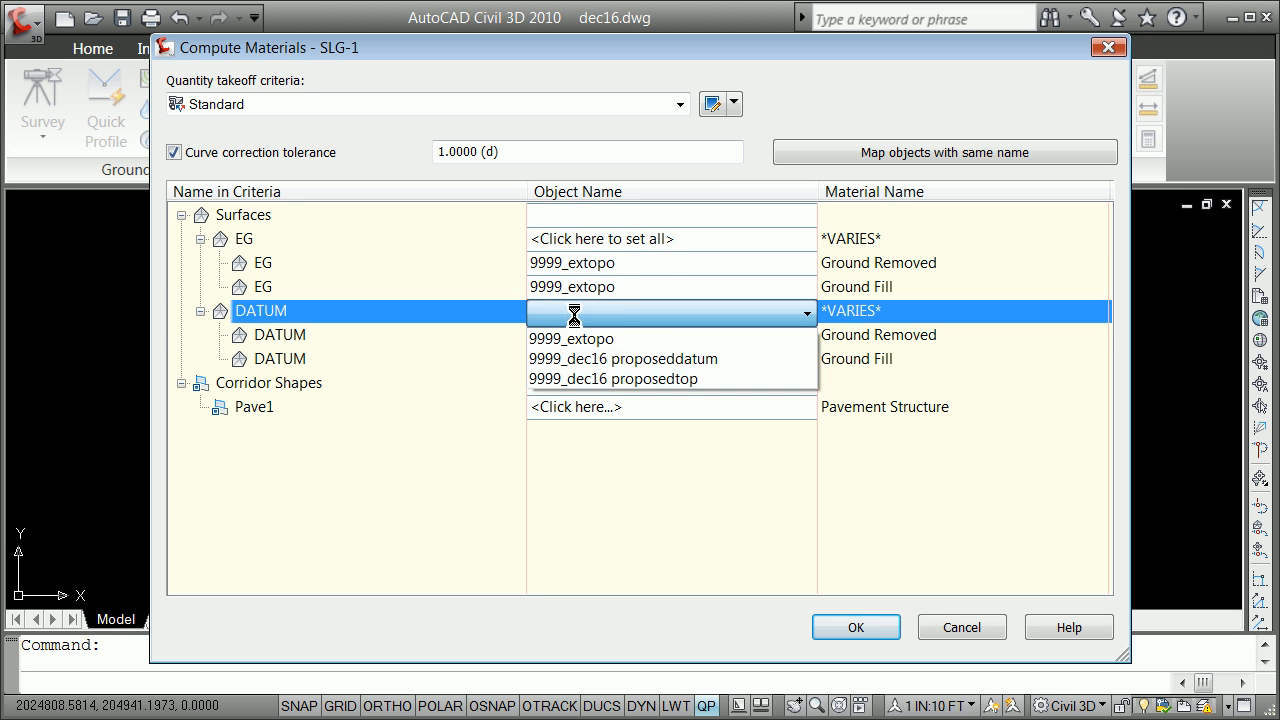
click(614, 360)
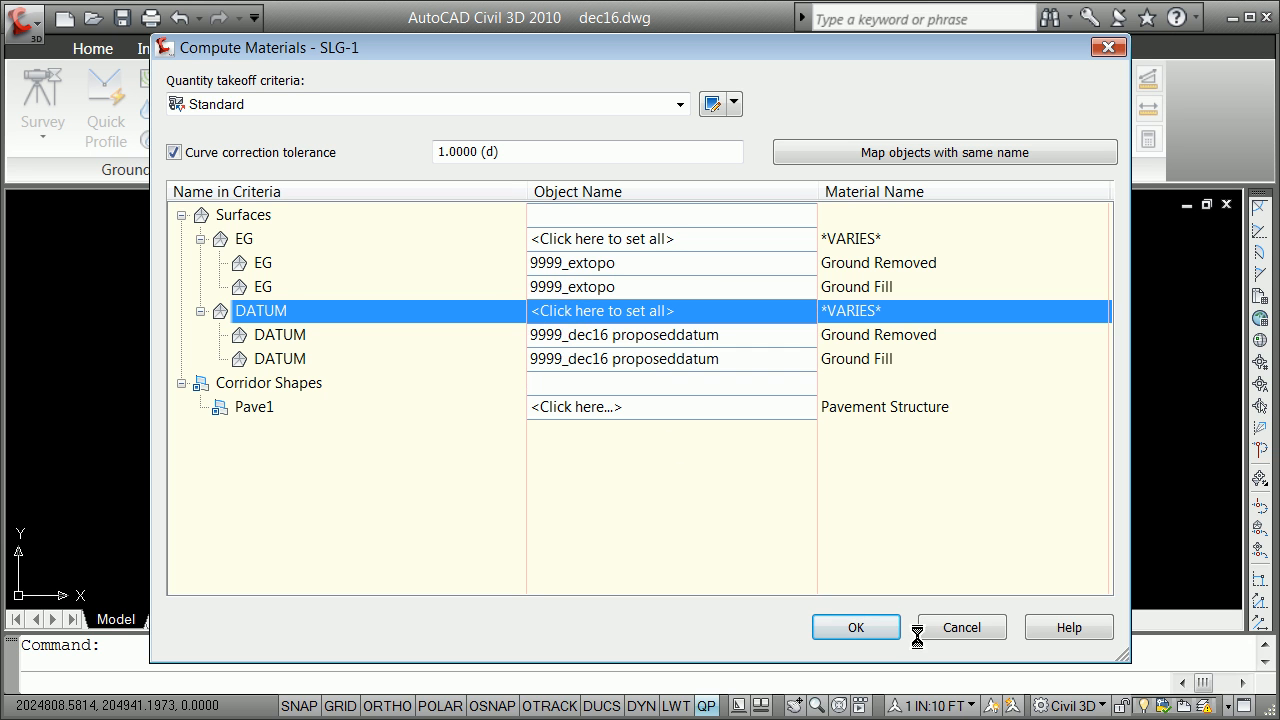
click(884, 632)
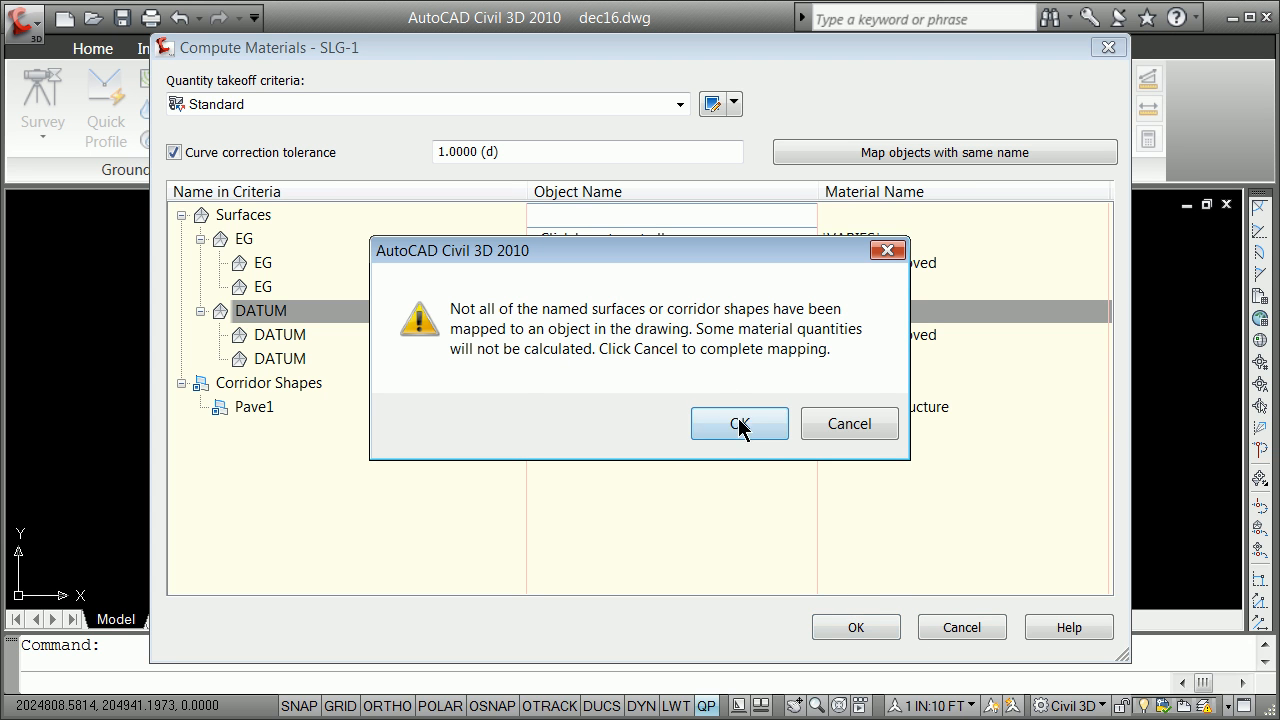
click(740, 426)
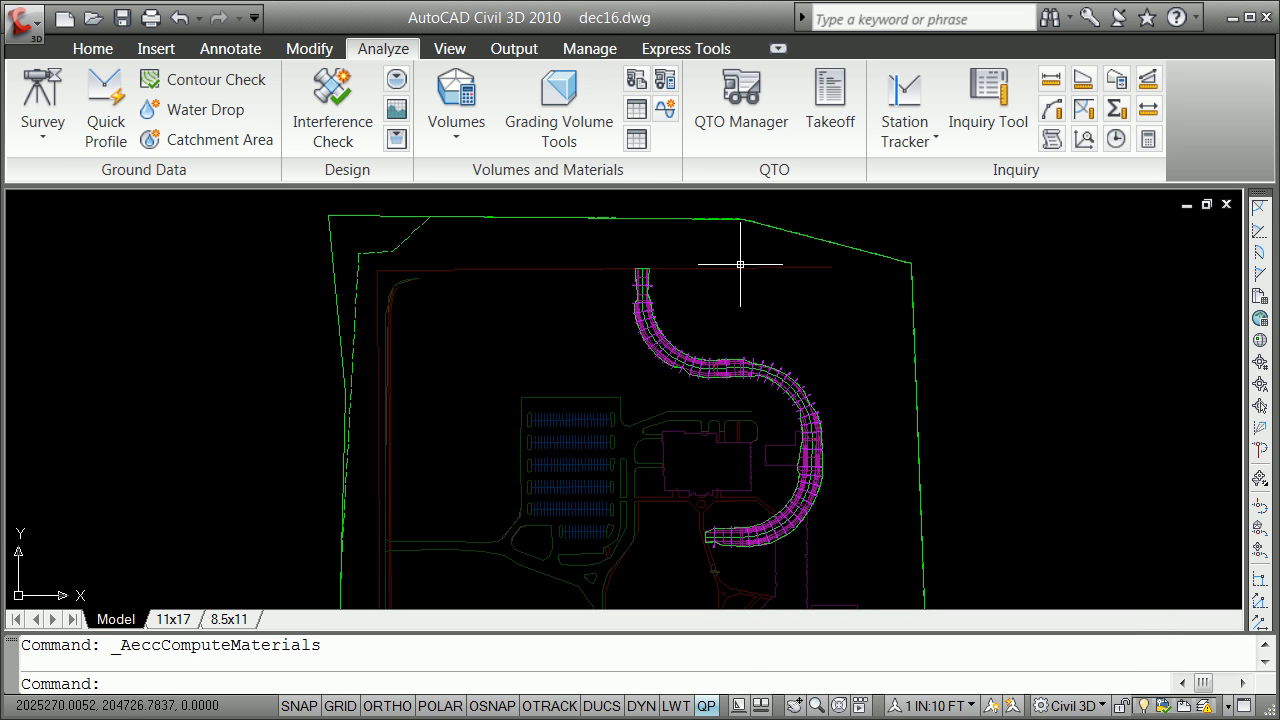
- Create a dynamic total volume table for SLG-1 from Material List - (1) and place it east of the site boundary
click(636, 110)
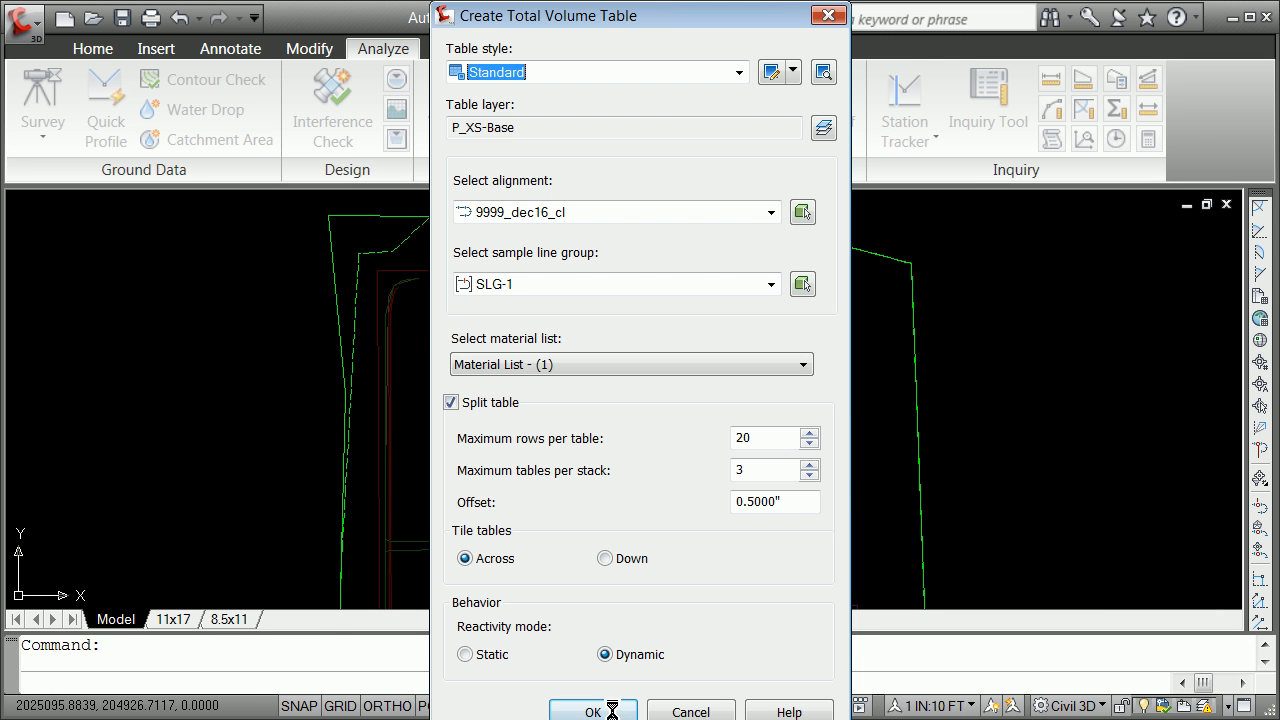
key(Return)
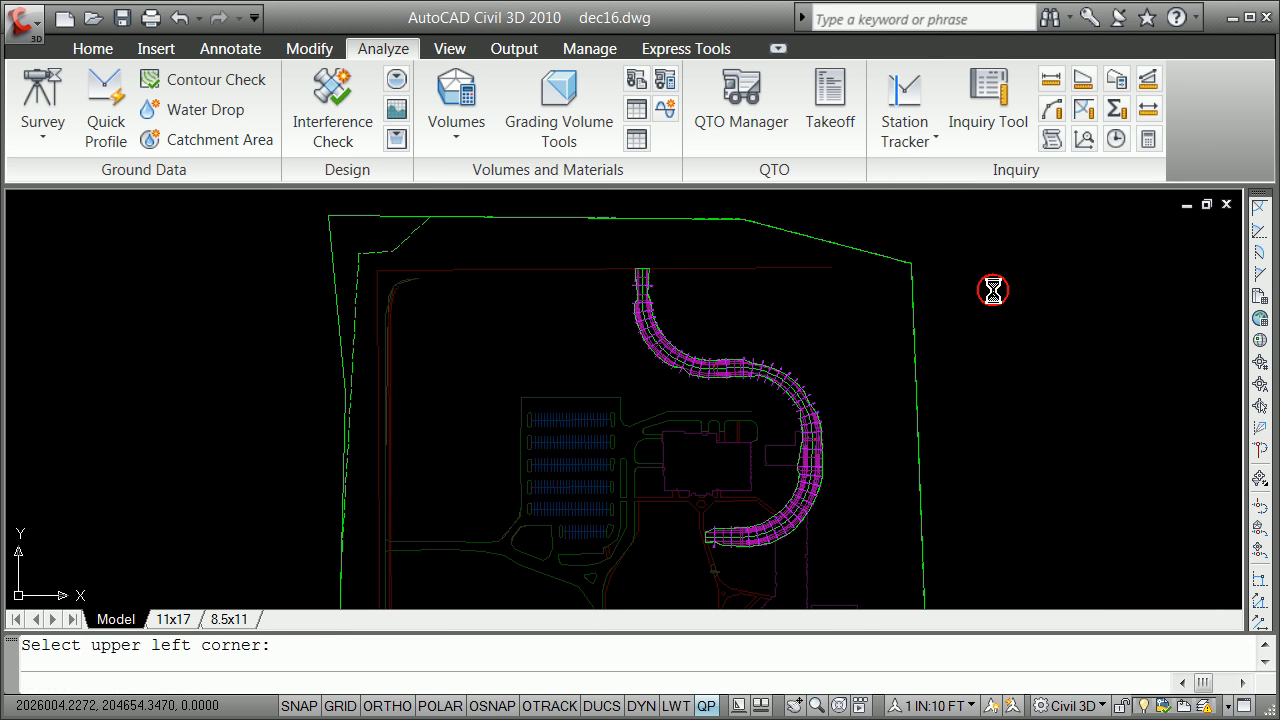
scroll(1035, 300, up, 10)
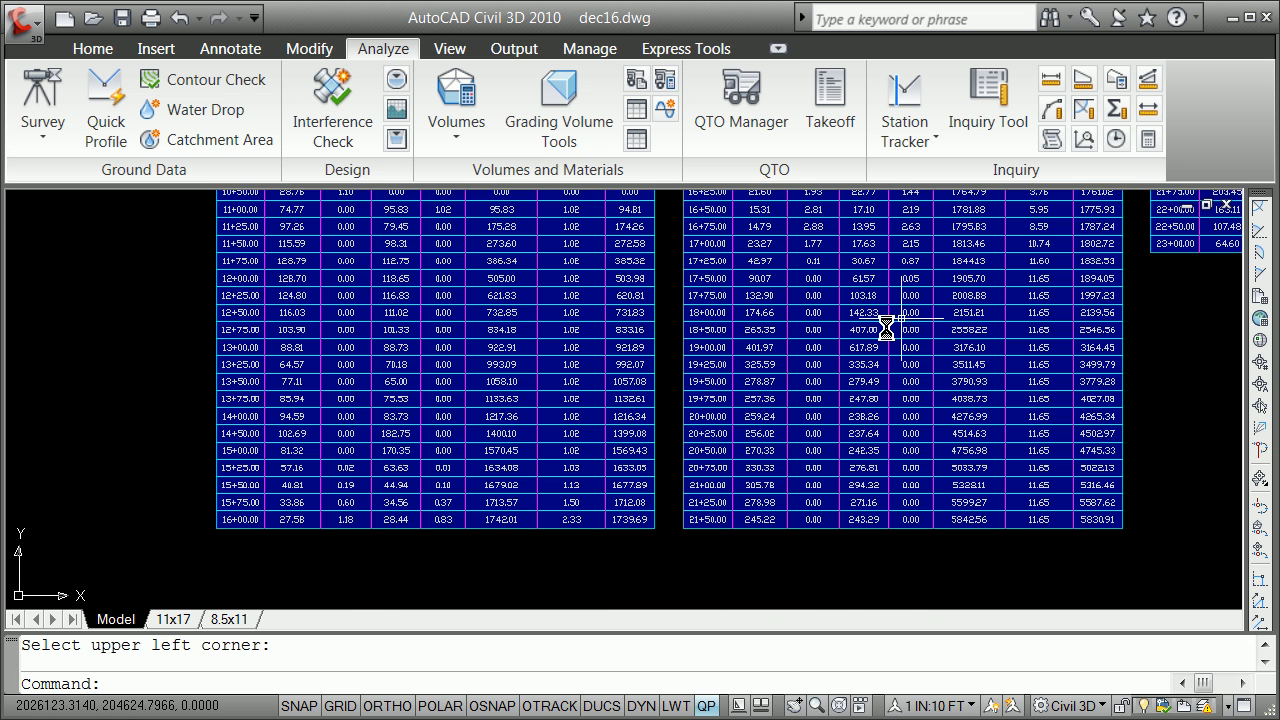
scroll(500, 350, down, 10)
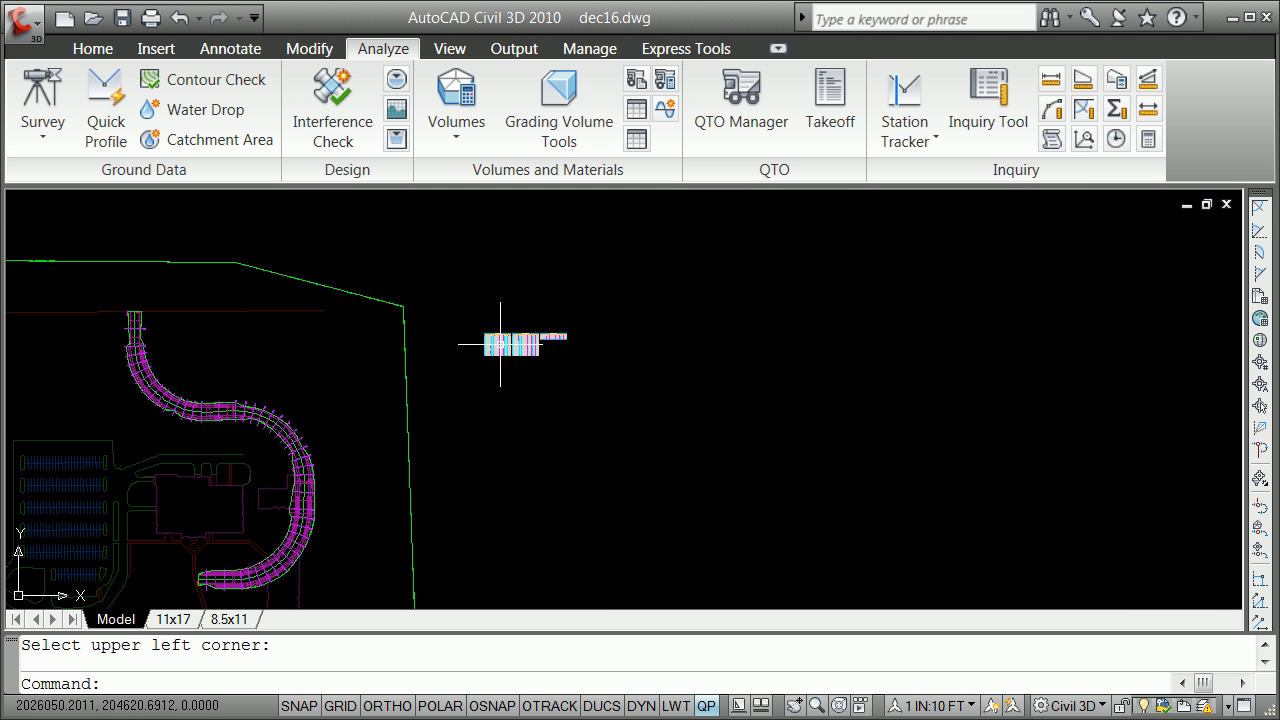
scroll(342, 421, down, 3)
scroll(309, 472, up, 5)
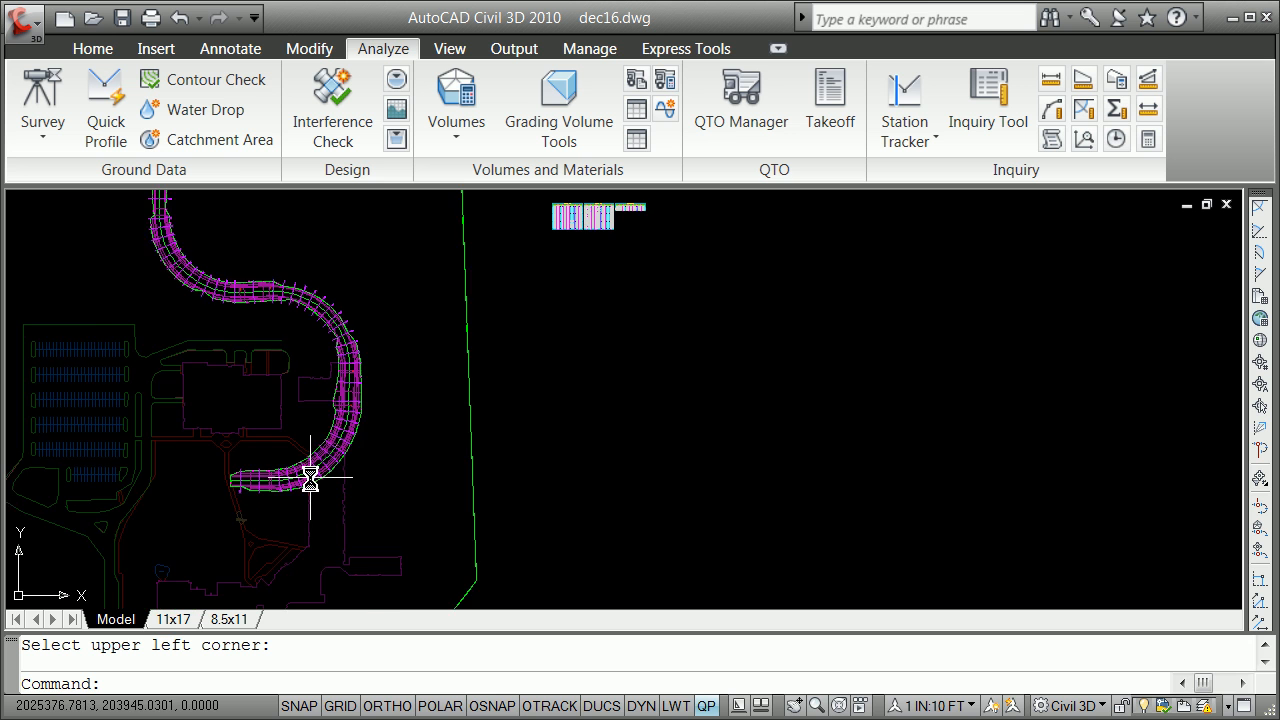
scroll(281, 458, down, 6)
scroll(205, 398, up, 8)
scroll(271, 371, down, 5)
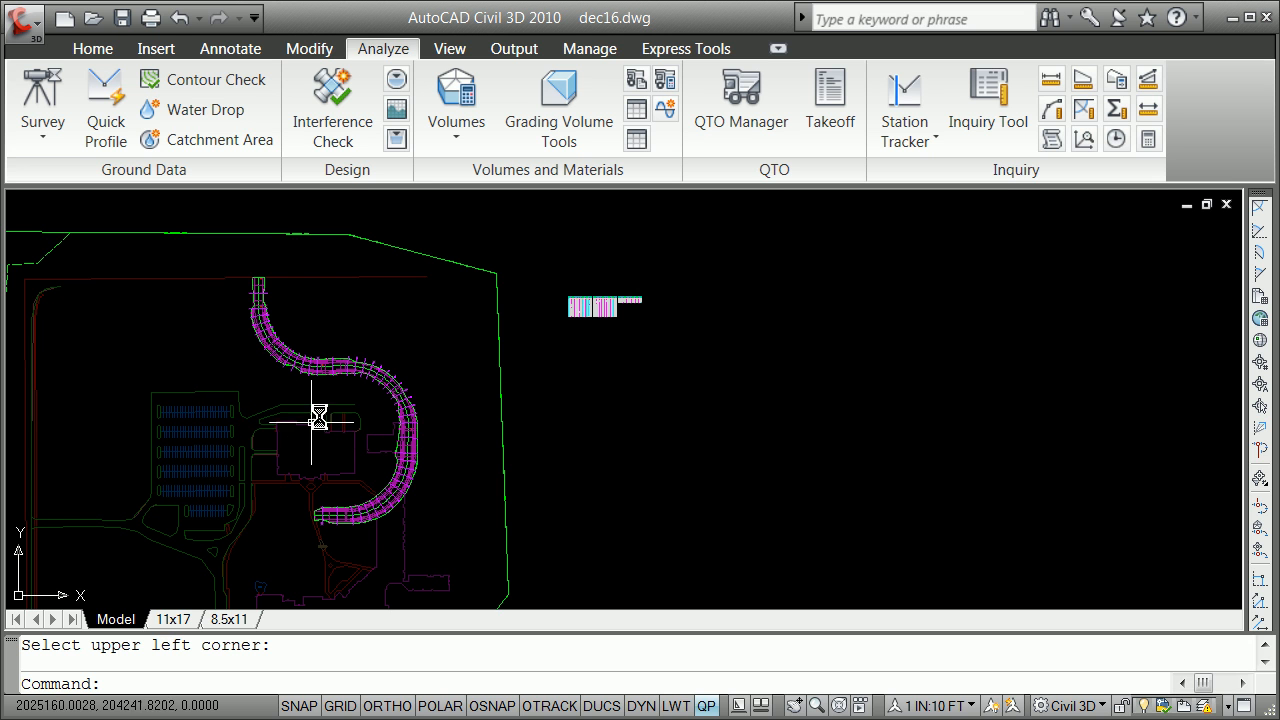
scroll(322, 385, up, 3)
scroll(322, 385, down, 4)
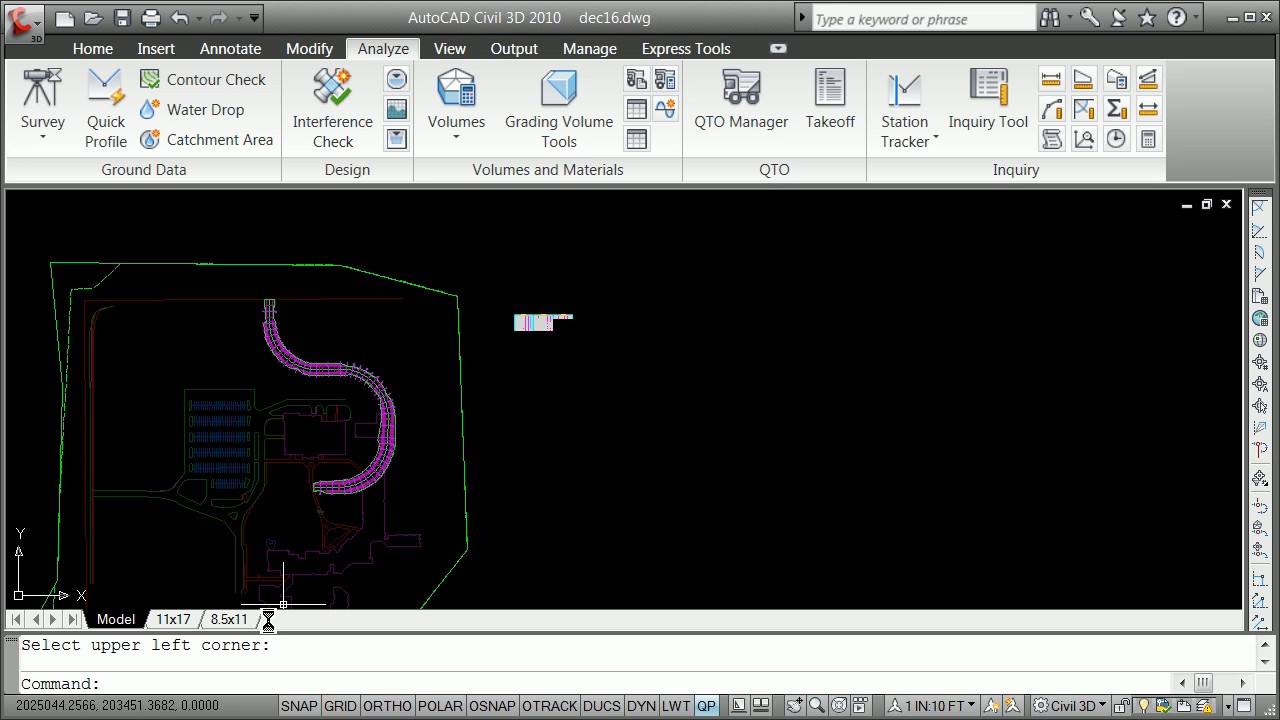
mouse_move(244, 563)
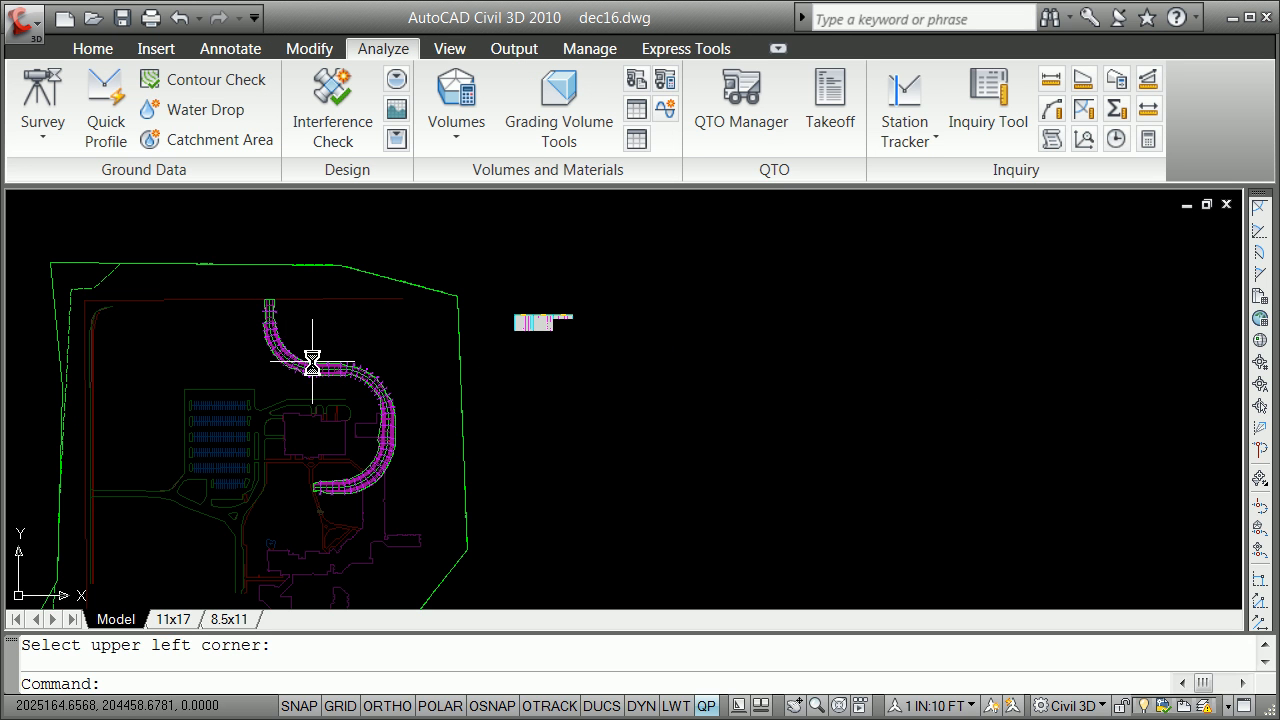
scroll(326, 336, up, 2)
key(Escape)
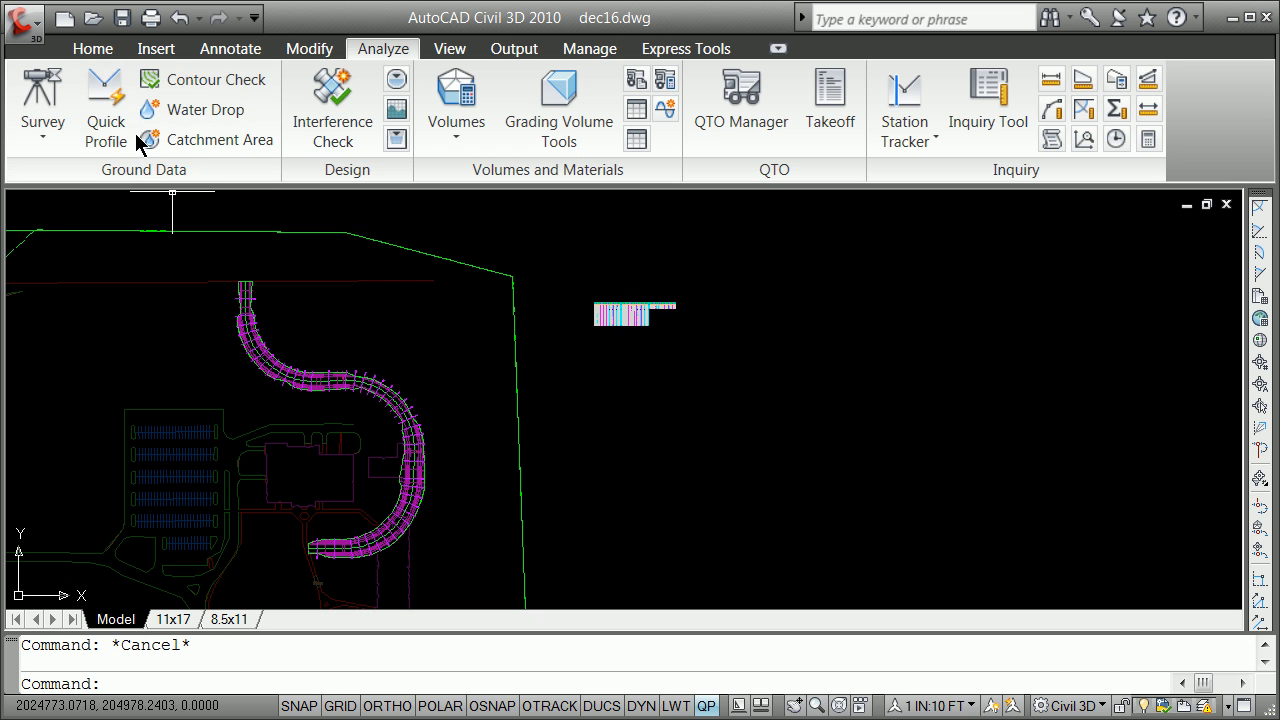
- Restore the named views sheet1plan, sheet2plan and sheet3plan in turn to examine the corridor's plan sheet areas
click(443, 48)
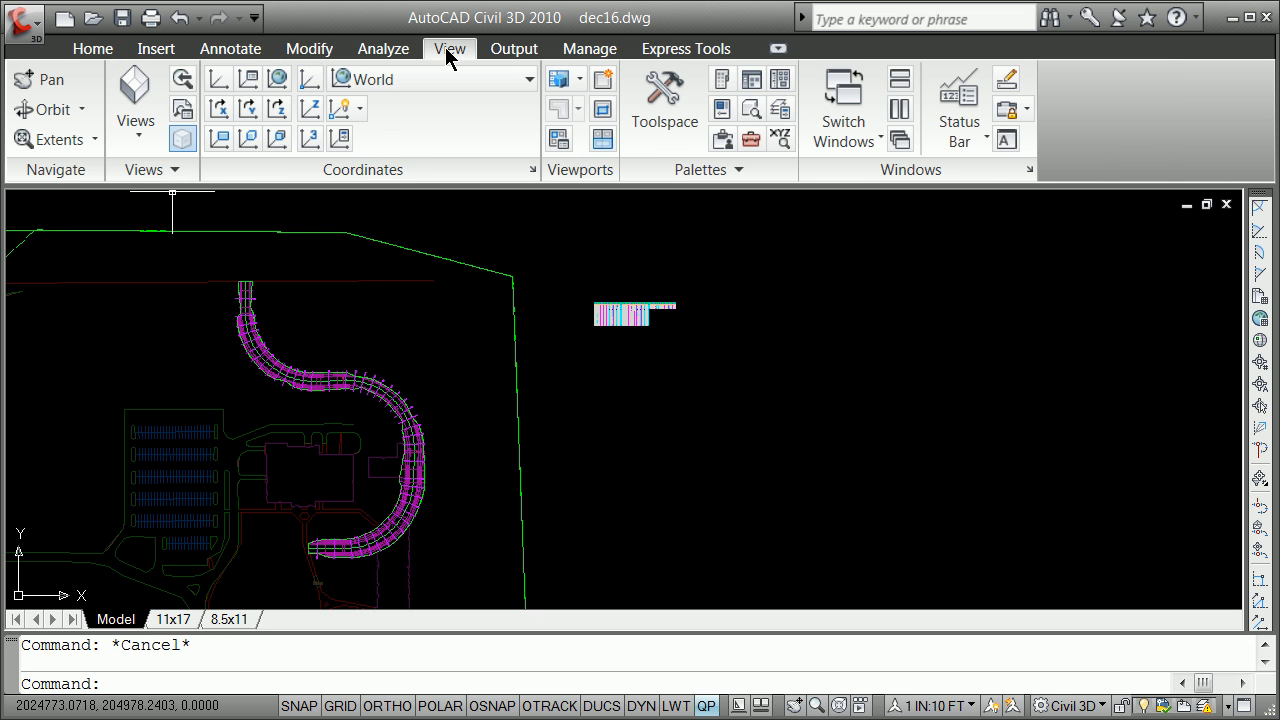
click(137, 98)
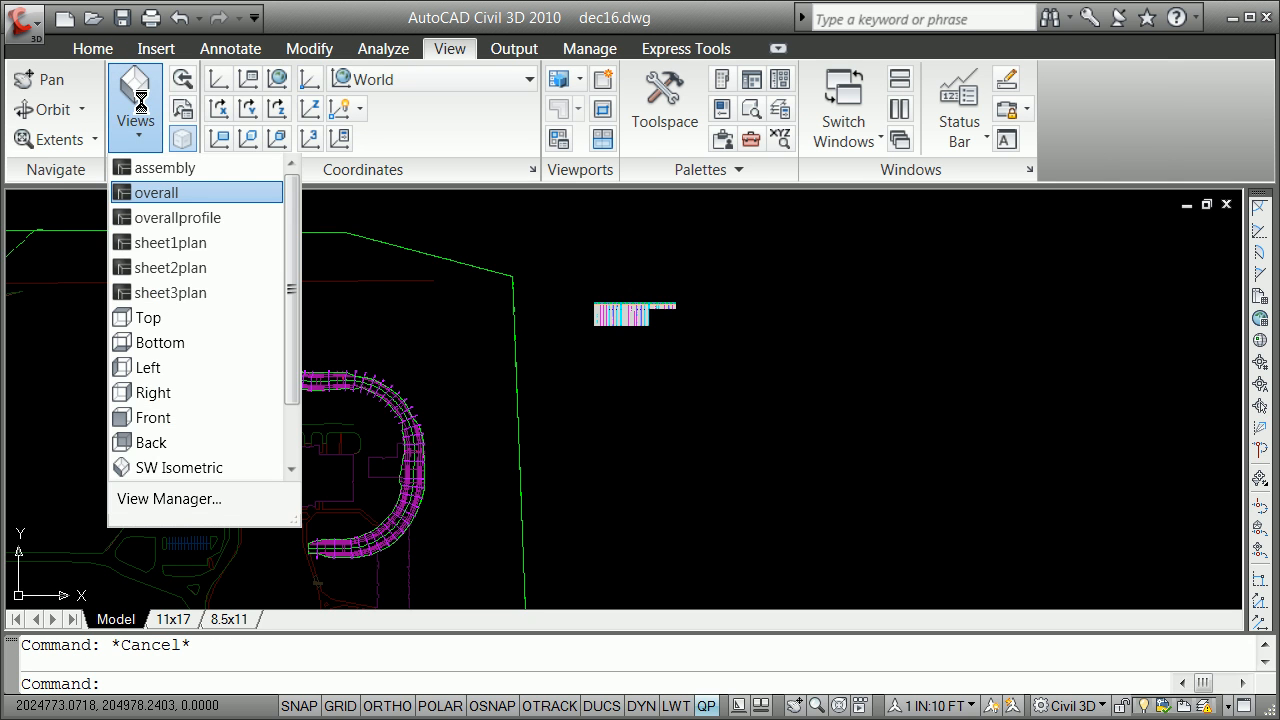
click(195, 250)
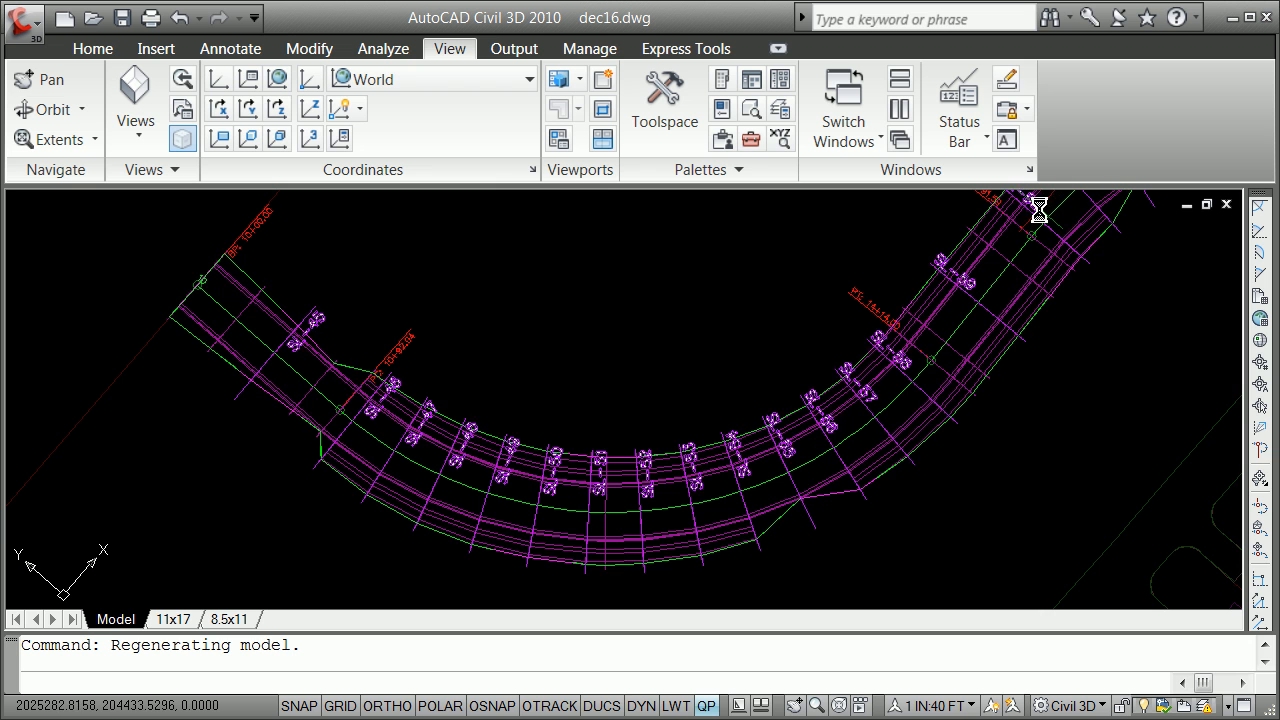
click(140, 108)
click(167, 267)
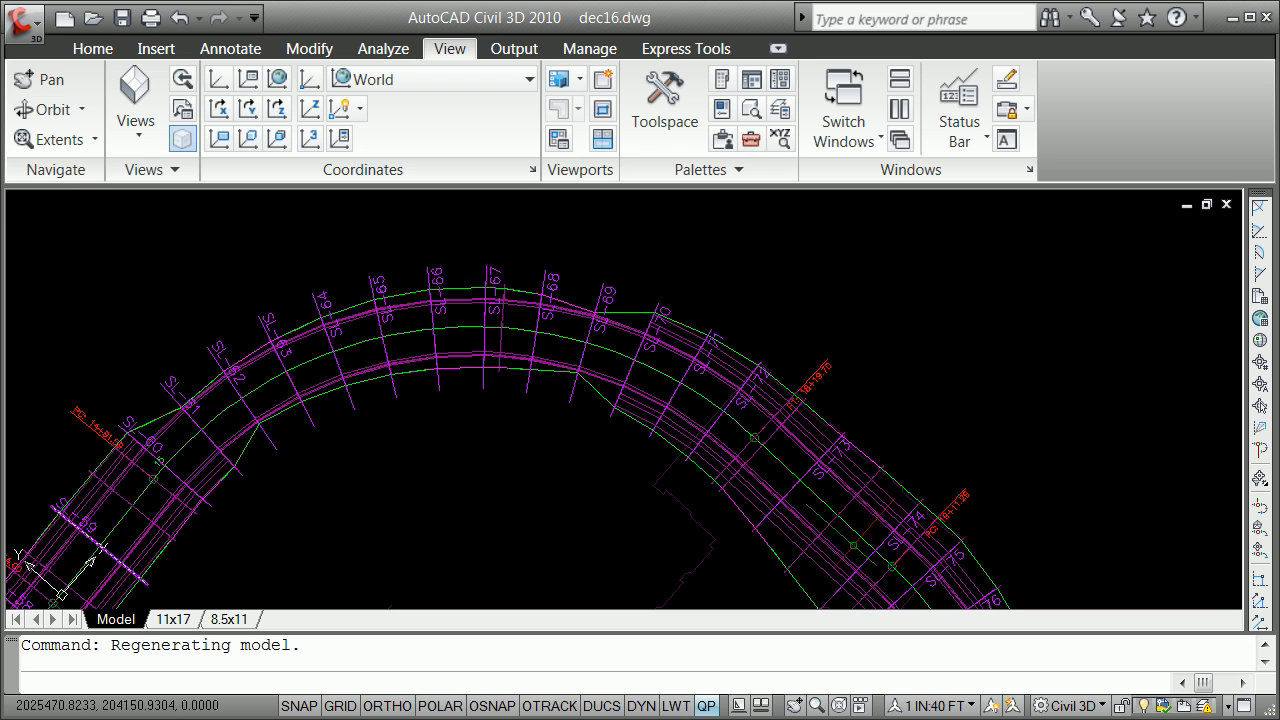
click(125, 125)
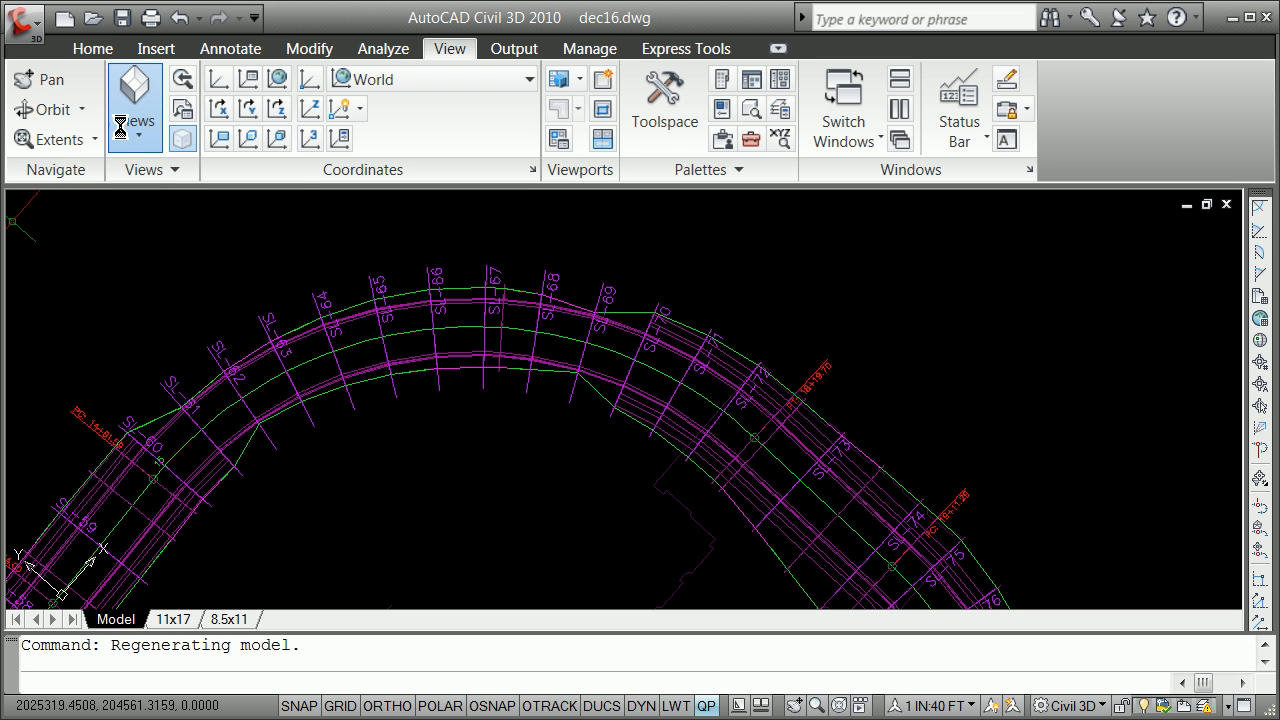
click(178, 293)
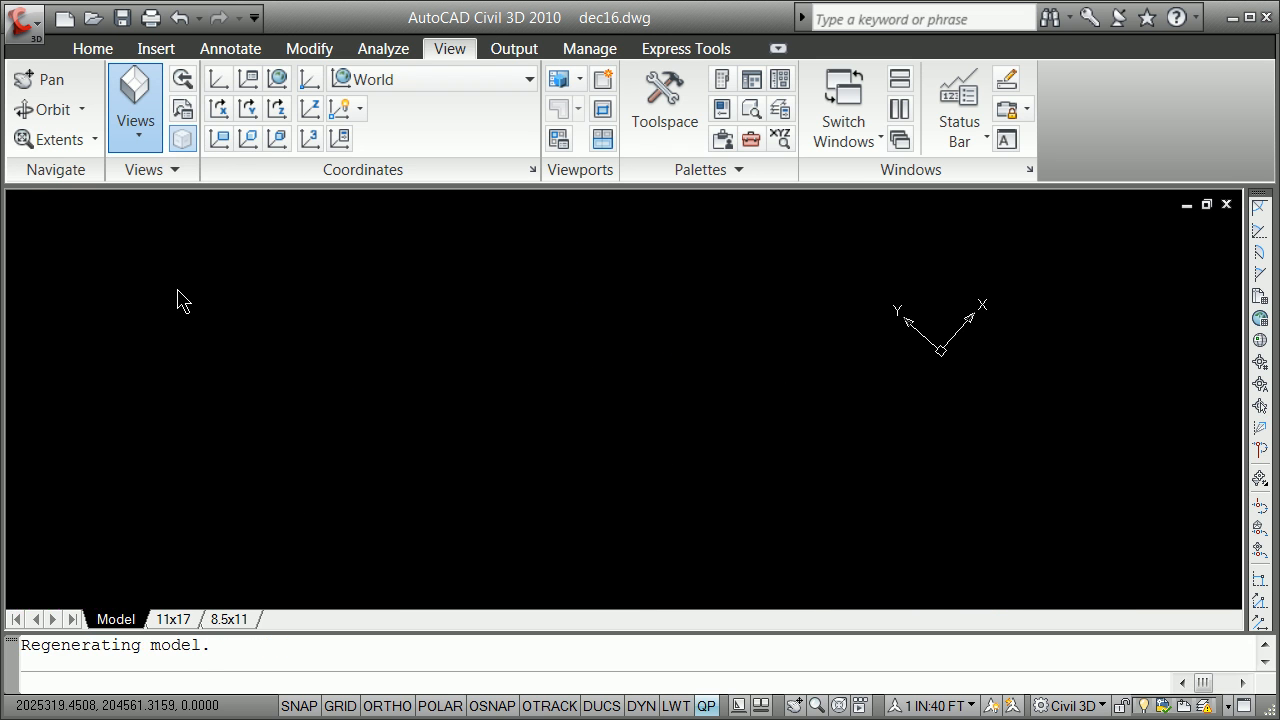